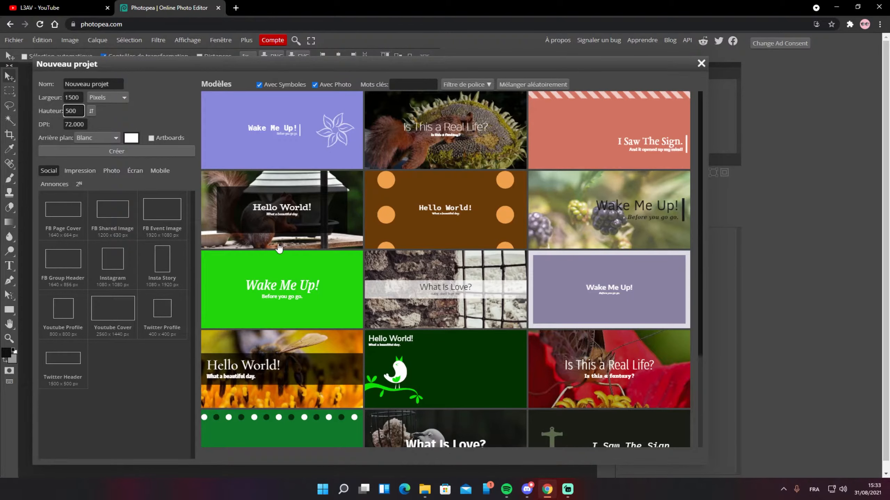
Create a new project 1500 pixels wide and 500 pixels high with a white background
{"action": "left_click", "coordinate": [41, 110]}
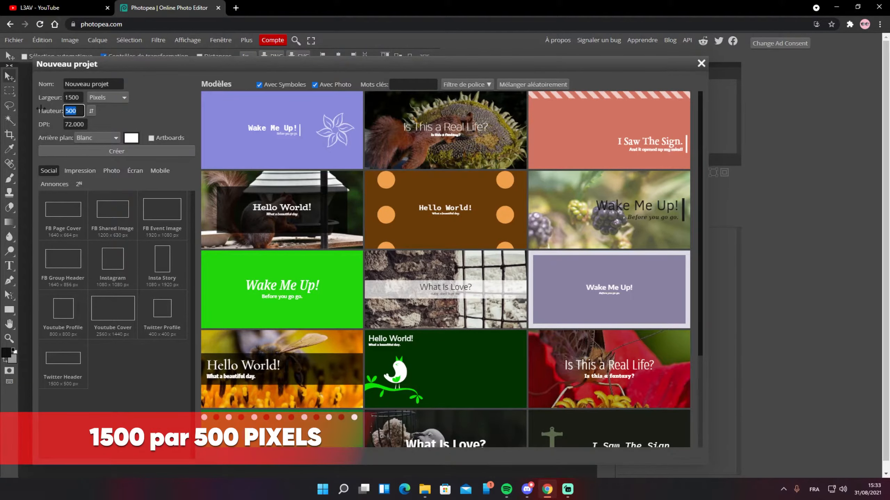
{"action": "left_click", "coordinate": [67, 97]}
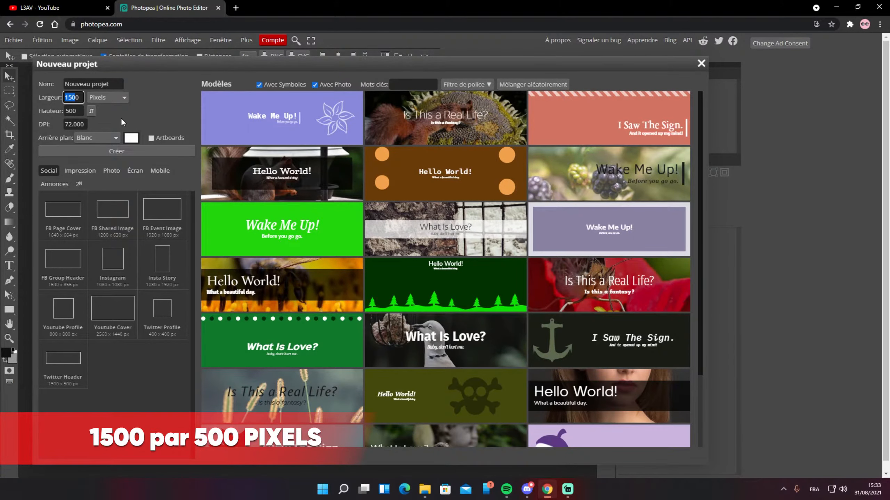
{"action": "left_click", "coordinate": [145, 123]}
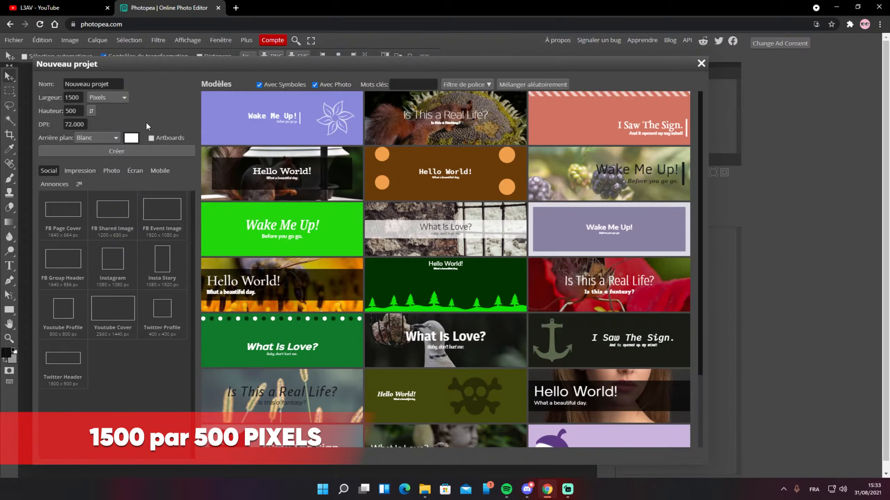
{"action": "left_click", "coordinate": [126, 150]}
{"action": "left_click", "coordinate": [148, 184]}
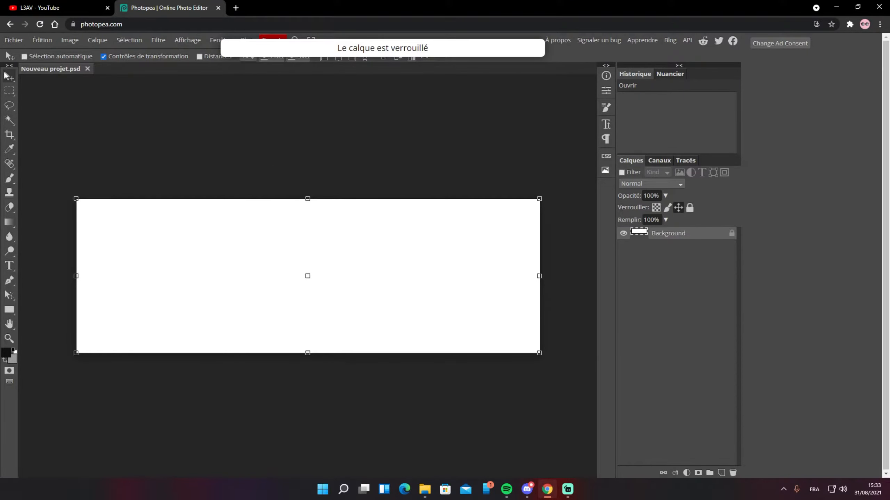
{"action": "scroll", "coordinate": [248, 109], "scroll_direction": "down", "scroll_amount": 3}
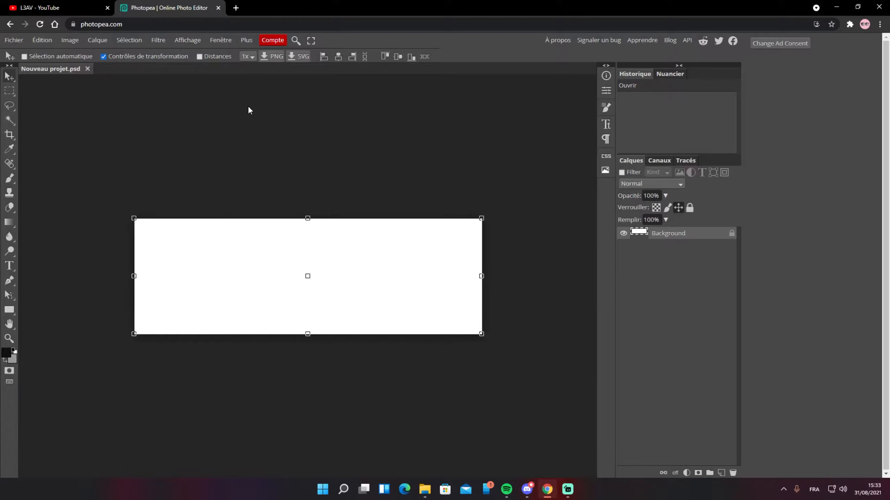
{"action": "scroll", "coordinate": [272, 181], "scroll_direction": "up", "scroll_amount": 4}
{"action": "scroll", "coordinate": [272, 181], "scroll_direction": "down", "scroll_amount": 4}
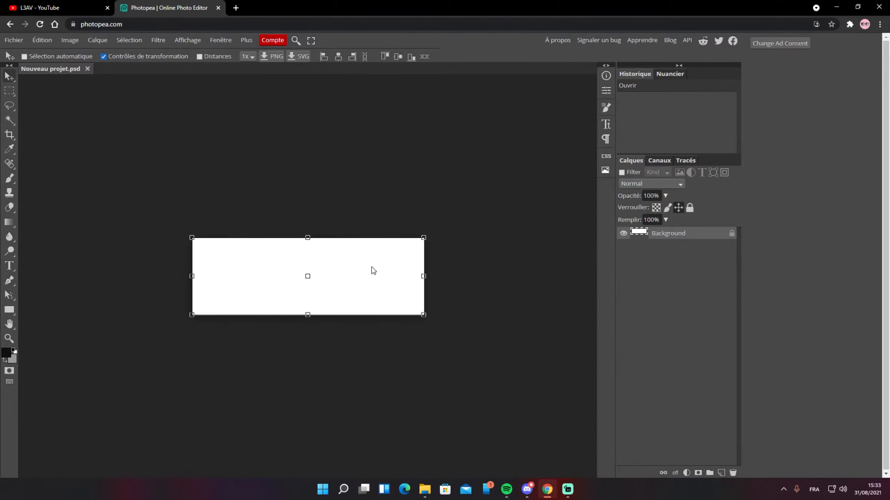
{"action": "scroll", "coordinate": [371, 270], "scroll_direction": "up", "scroll_amount": 3}
{"action": "scroll", "coordinate": [363, 273], "scroll_direction": "up", "scroll_amount": 2}
{"action": "scroll", "coordinate": [363, 272], "scroll_direction": "down", "scroll_amount": 2}
{"action": "left_click", "coordinate": [9, 91]}
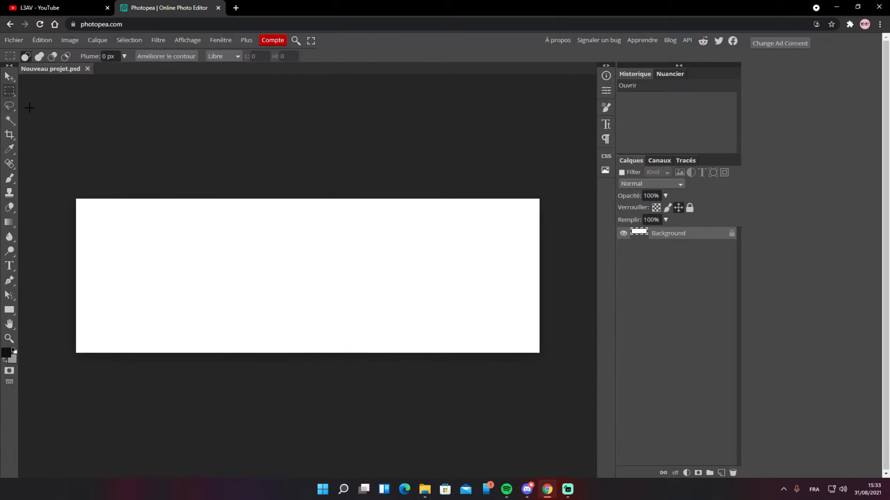
{"action": "left_click_drag", "start_coordinate": [31, 107], "coordinate": [149, 103]}
{"action": "left_click_drag", "start_coordinate": [233, 299], "coordinate": [245, 237]}
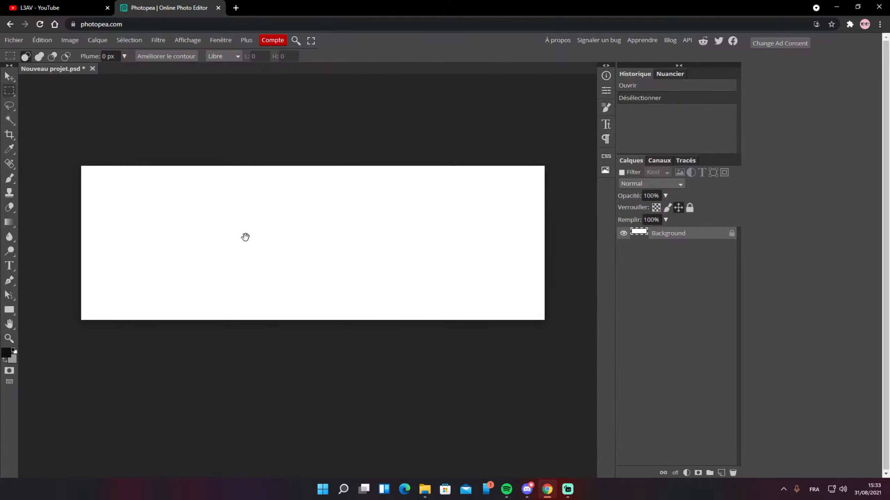
Unlock the Background layer
{"action": "left_click", "coordinate": [733, 235]}
{"action": "scroll", "coordinate": [264, 178], "scroll_direction": "up", "scroll_amount": 2}
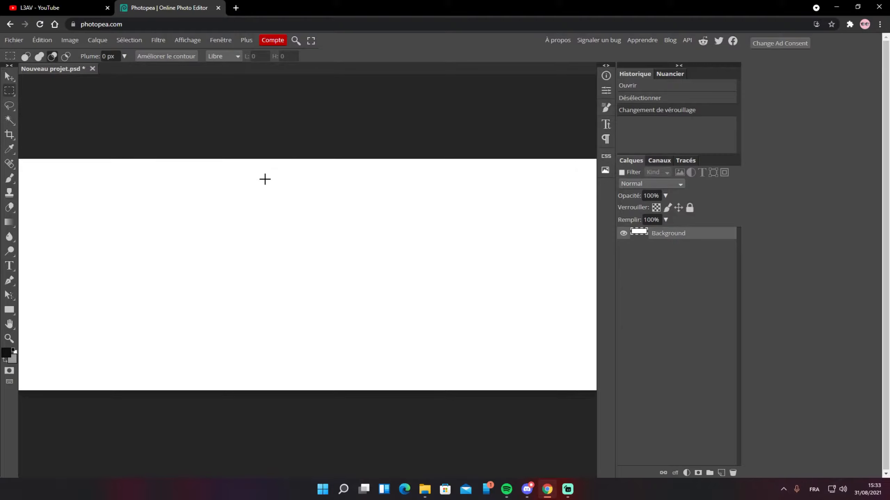
{"action": "scroll", "coordinate": [264, 178], "scroll_direction": "down", "scroll_amount": 3}
{"action": "scroll", "coordinate": [254, 176], "scroll_direction": "up", "scroll_amount": 1}
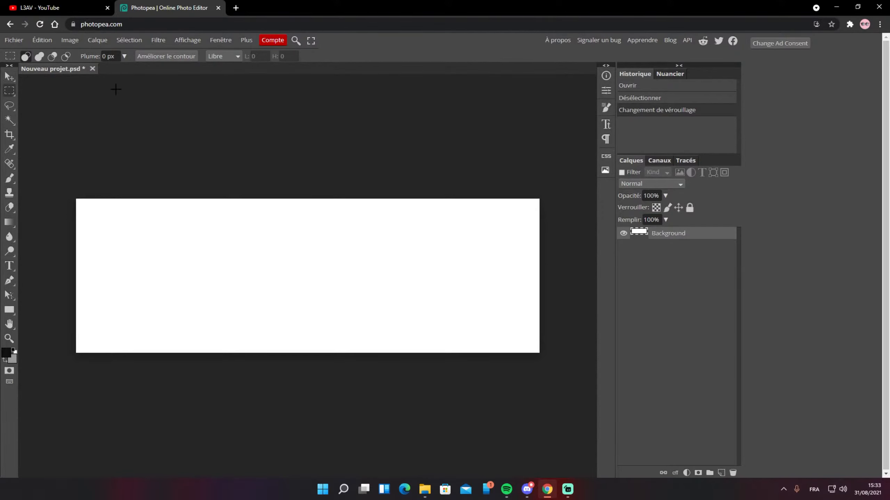
Locate the character render 44.png in the shared "render pack #1" folder on Google Drive, and return to Photopea
{"action": "left_click", "coordinate": [14, 40]}
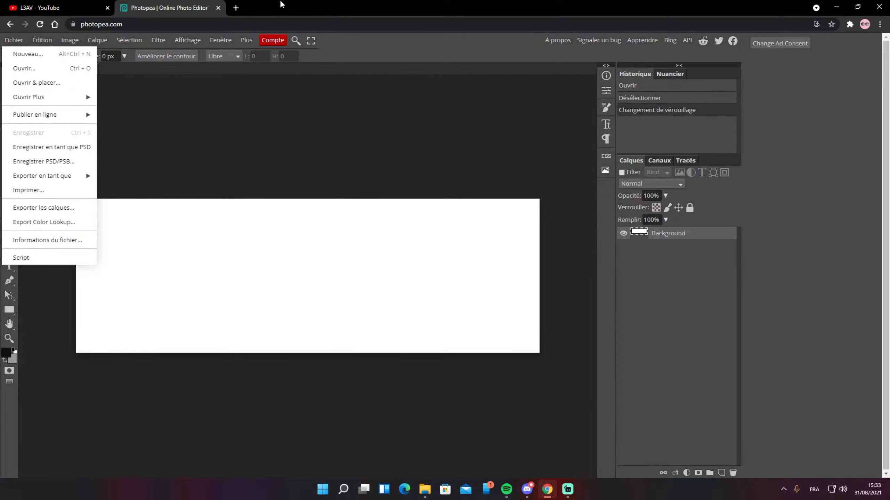
{"action": "left_click", "coordinate": [235, 8]}
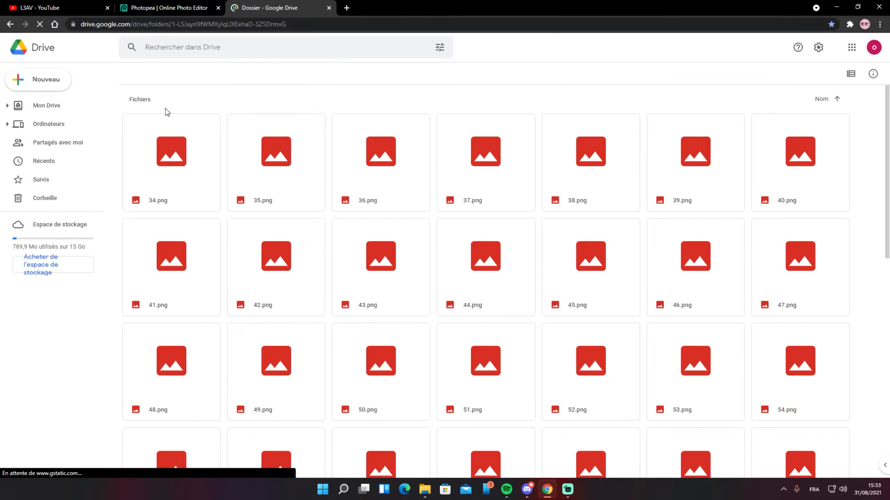
{"action": "scroll", "coordinate": [226, 202], "scroll_direction": "down", "scroll_amount": 2}
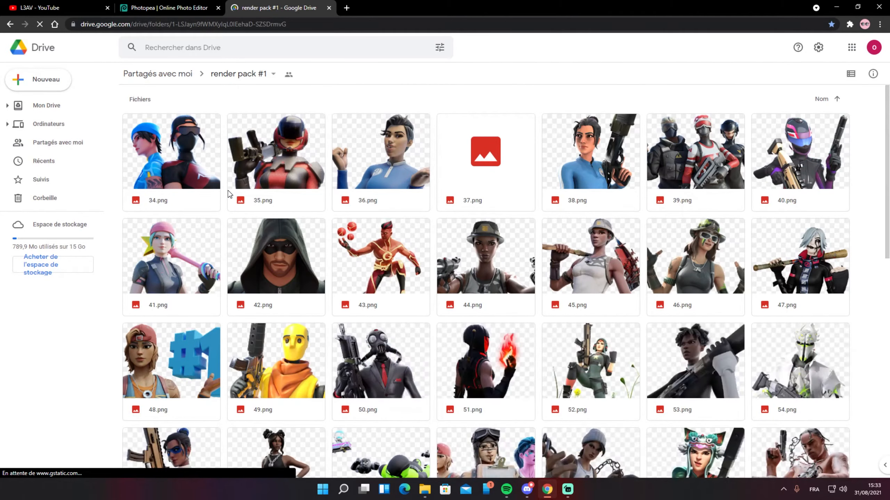
{"action": "left_click", "coordinate": [484, 257]}
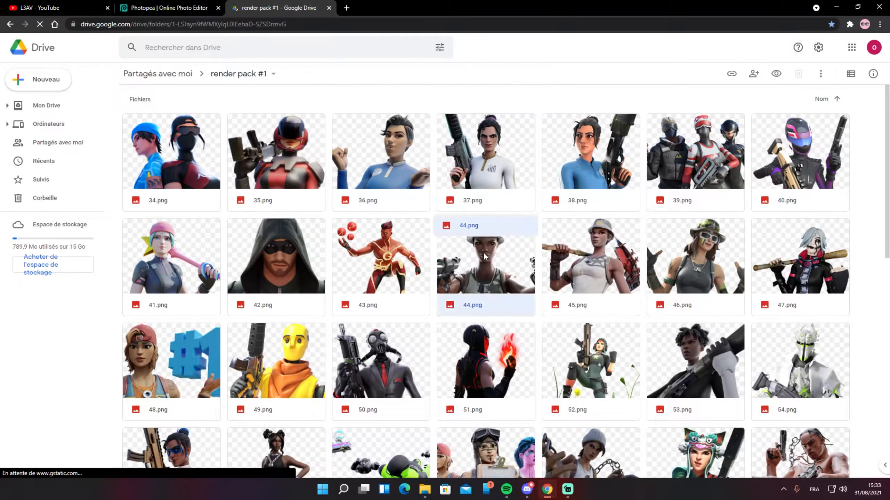
{"action": "right_click", "coordinate": [485, 256]}
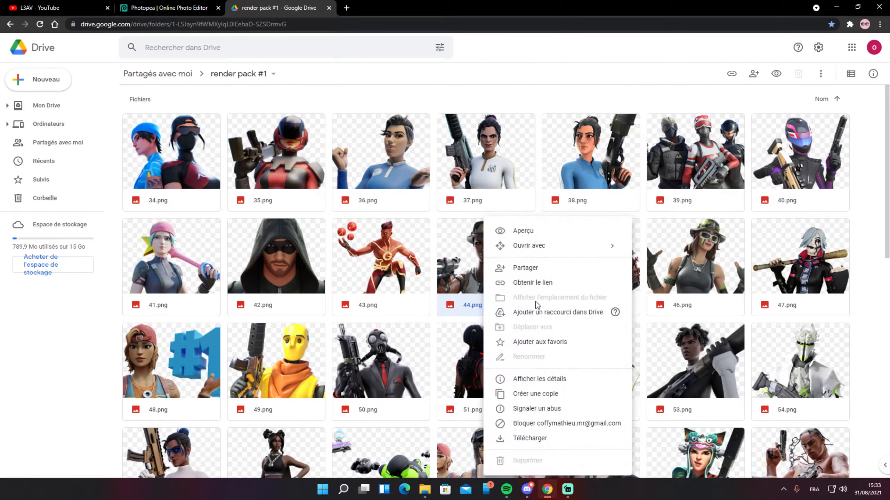
{"action": "left_click", "coordinate": [181, 7]}
{"action": "left_click", "coordinate": [13, 40]}
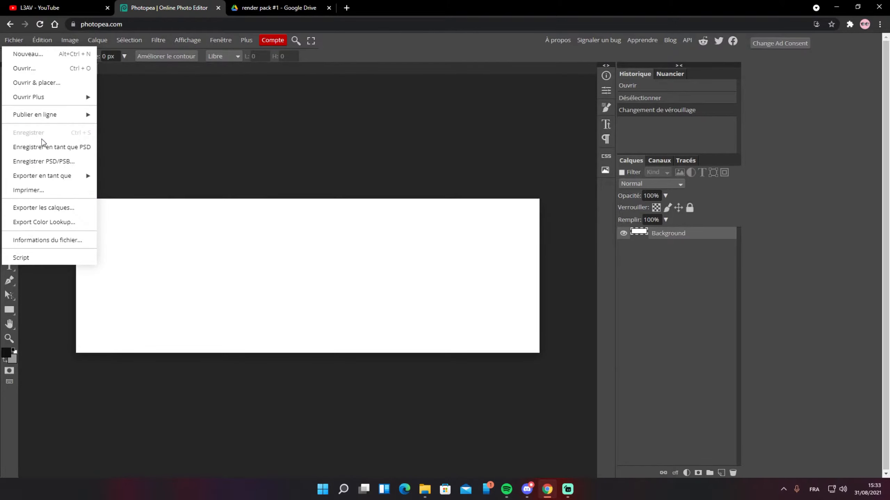
{"action": "mouse_move", "coordinate": [77, 179]}
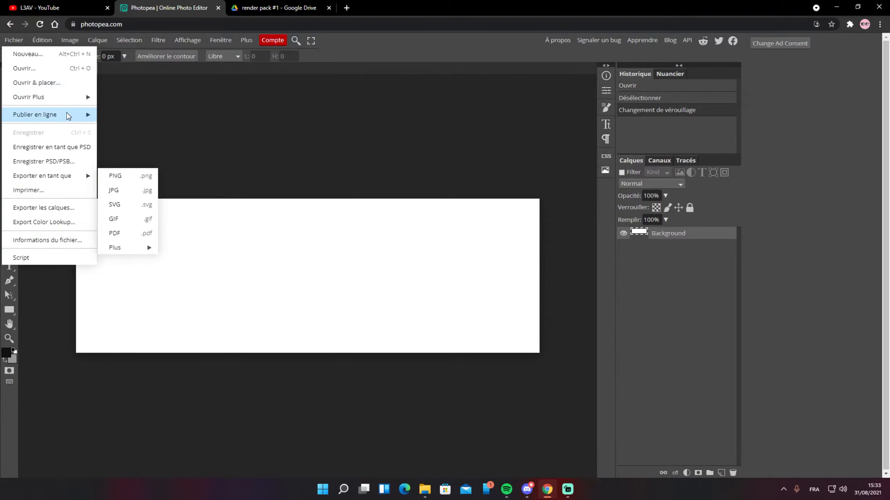
{"action": "mouse_move", "coordinate": [58, 43]}
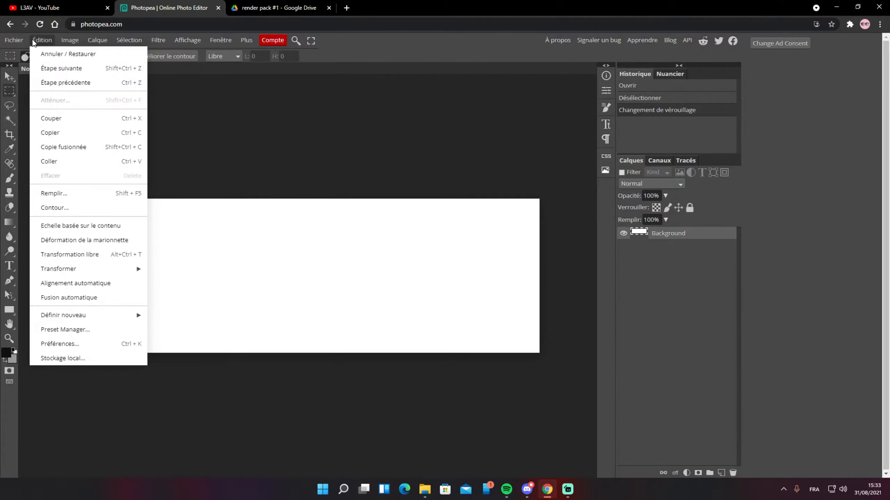
{"action": "left_click", "coordinate": [409, 493]}
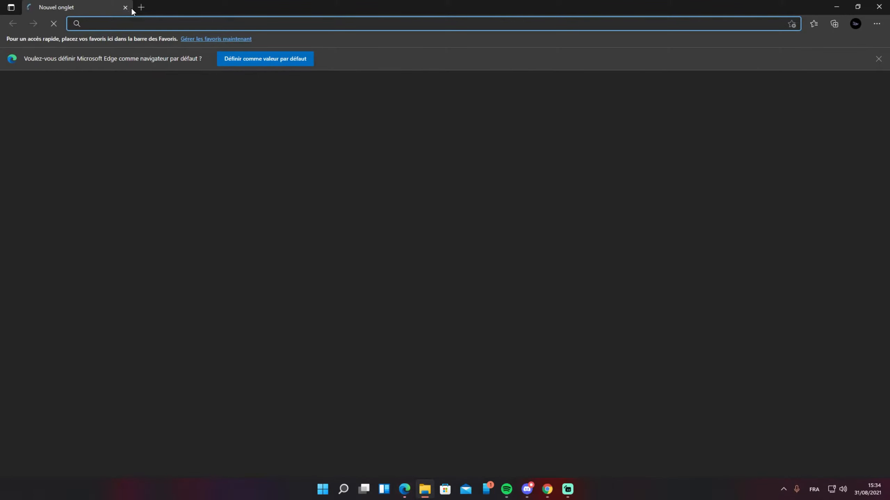
{"action": "left_click", "coordinate": [125, 8]}
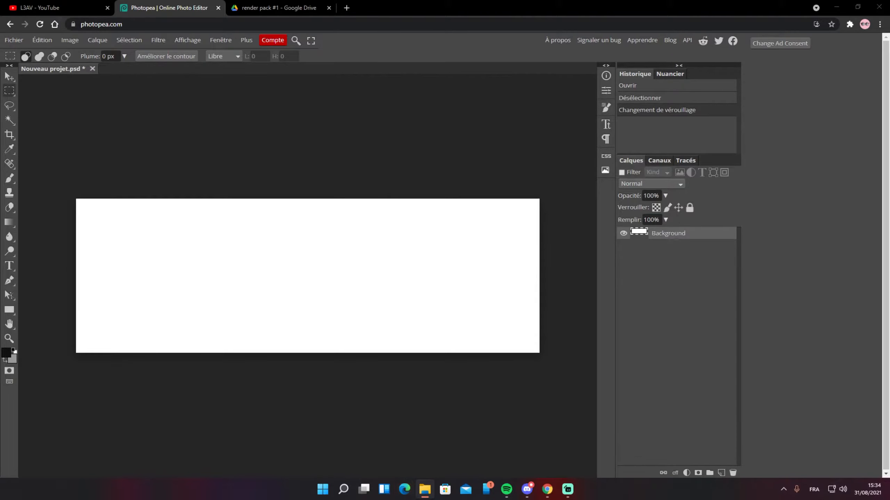
Place the 44.png render in the banner as a smart object and enlarge it proportionally to about 115%
{"action": "left_click_drag", "start_coordinate": [0, 216], "coordinate": [298, 223]}
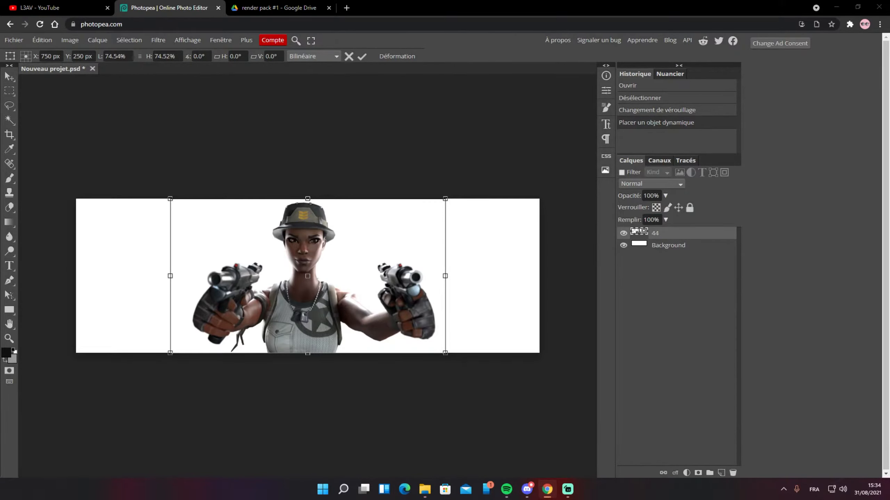
{"action": "left_click_drag", "start_coordinate": [447, 197], "coordinate": [423, 222]}
{"action": "key", "text": "alt+shift"}
{"action": "key", "text": "alt+shift"}
{"action": "key", "text": "alt+shift"}
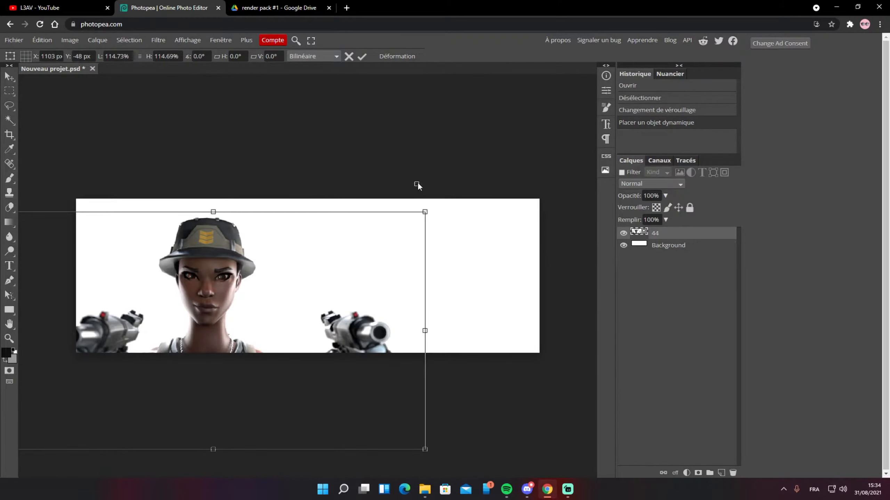
{"action": "key", "text": "Return"}
{"action": "key", "text": "Delete"}
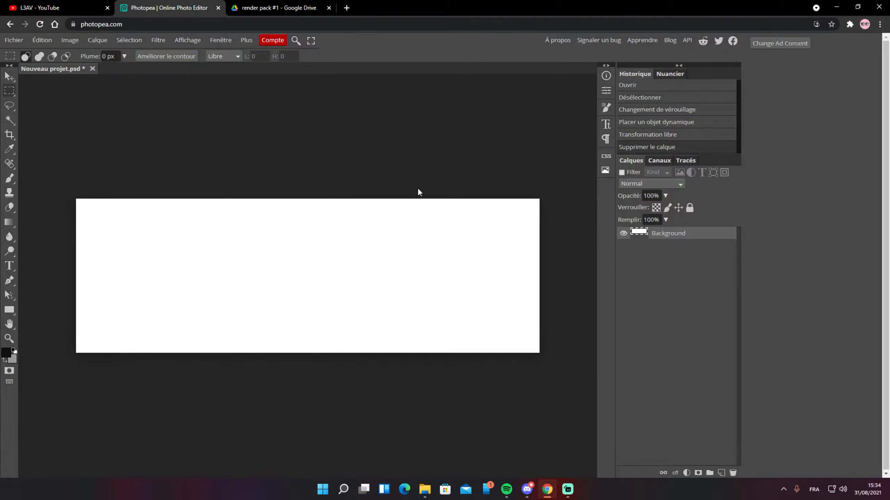
{"action": "key", "text": "ctrl+z"}
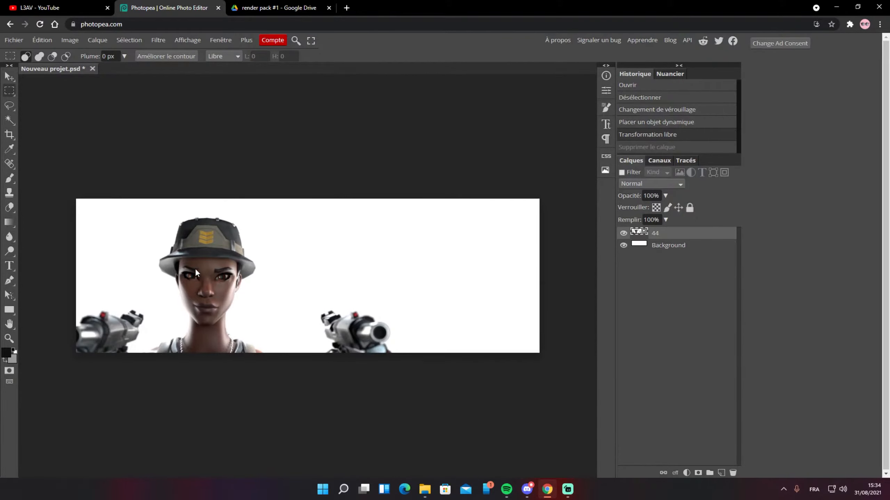
Scale the character render down to about 82% and centre it on the canvas at X 750 px, Y 250 px
{"action": "left_click", "coordinate": [9, 76]}
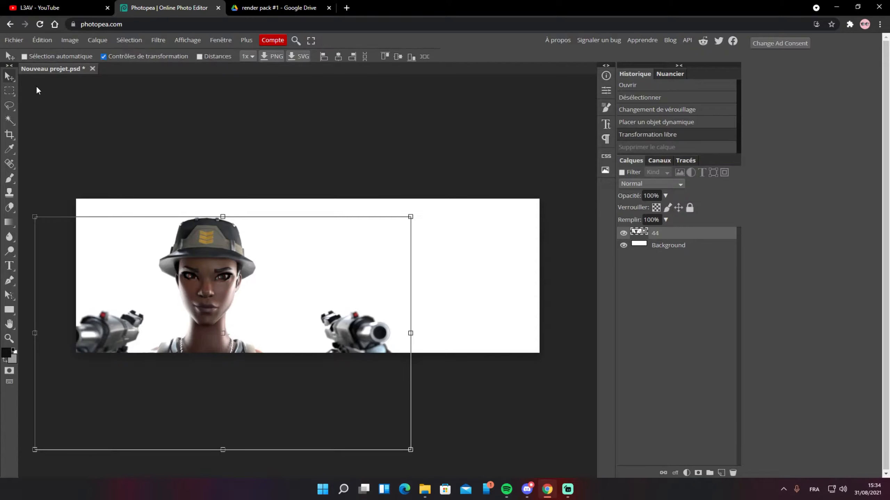
{"action": "left_click_drag", "start_coordinate": [262, 310], "coordinate": [356, 232]}
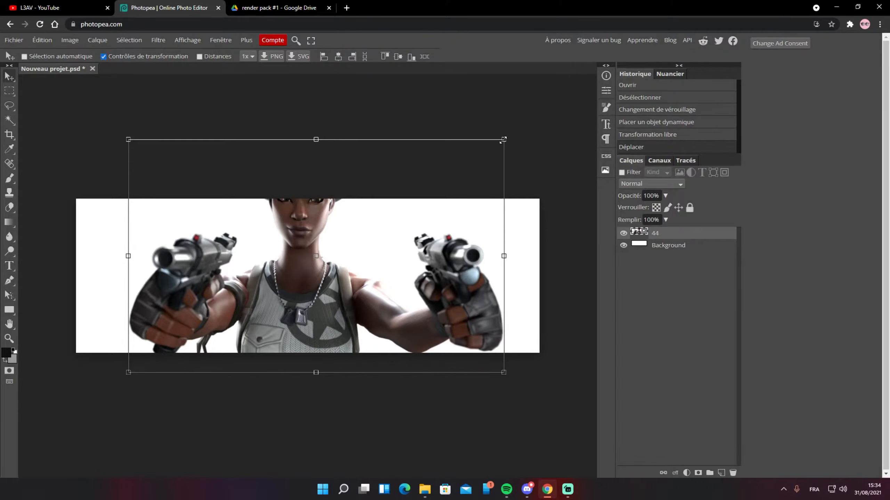
{"action": "left_click_drag", "start_coordinate": [502, 140], "coordinate": [371, 190]}
{"action": "left_click_drag", "start_coordinate": [286, 304], "coordinate": [370, 285]}
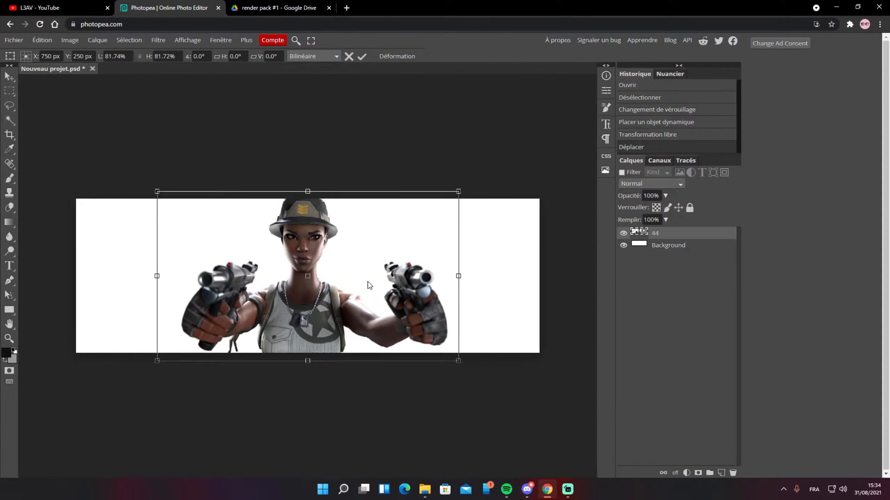
{"action": "left_click", "coordinate": [361, 56]}
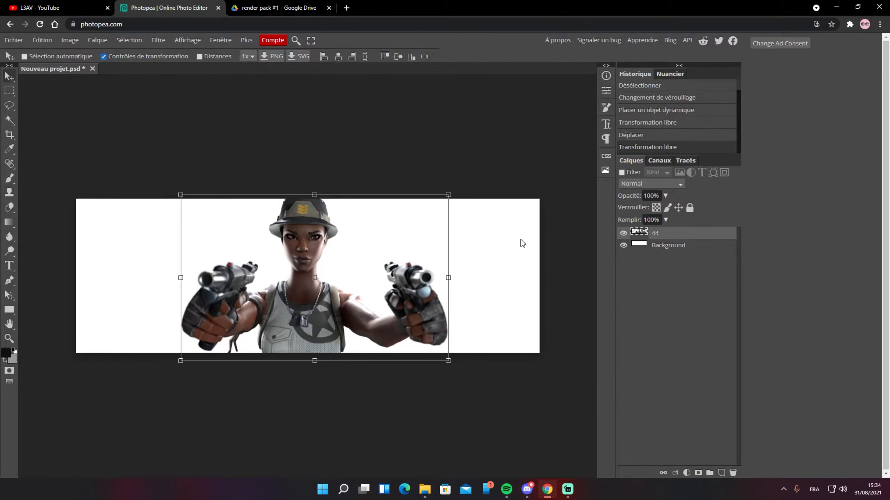
Add a colour overlay (Incrustation couleur) layer style to the Background layer
{"action": "left_click", "coordinate": [676, 247]}
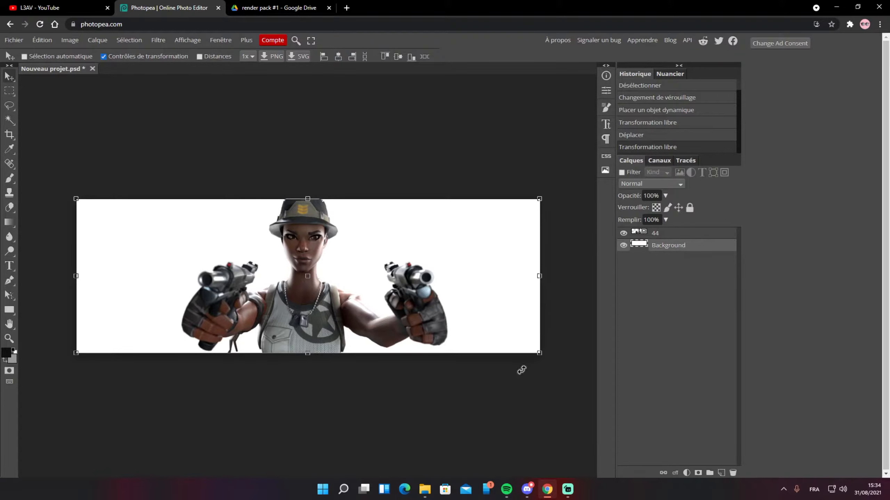
{"action": "left_click", "coordinate": [13, 92]}
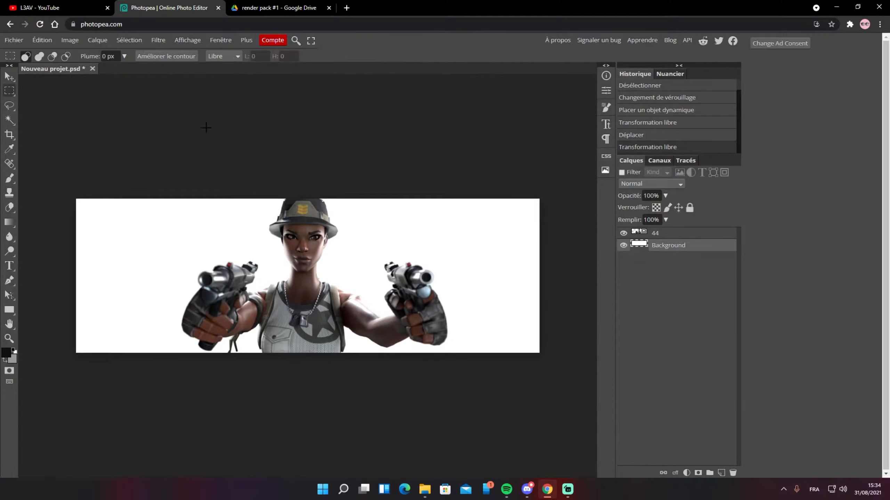
{"action": "scroll", "coordinate": [355, 197], "scroll_direction": "down", "scroll_amount": 3}
{"action": "scroll", "coordinate": [305, 283], "scroll_direction": "up", "scroll_amount": 5}
{"action": "scroll", "coordinate": [316, 309], "scroll_direction": "down", "scroll_amount": 2}
{"action": "mouse_move", "coordinate": [343, 309]}
{"action": "left_mouse_down"}
{"action": "mouse_move", "coordinate": [350, 300]}
{"action": "mouse_move", "coordinate": [343, 309]}
{"action": "left_mouse_up"}
{"action": "double_click", "coordinate": [707, 249]}
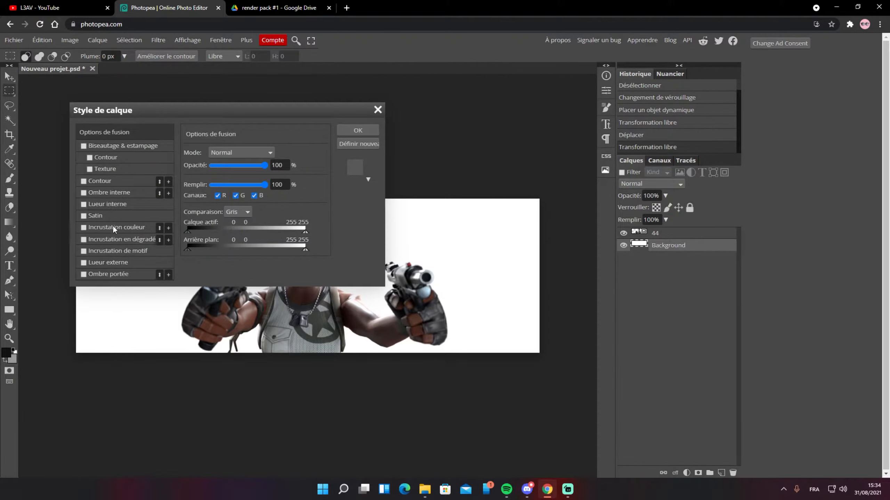
{"action": "left_click_drag", "start_coordinate": [158, 112], "coordinate": [292, 103]}
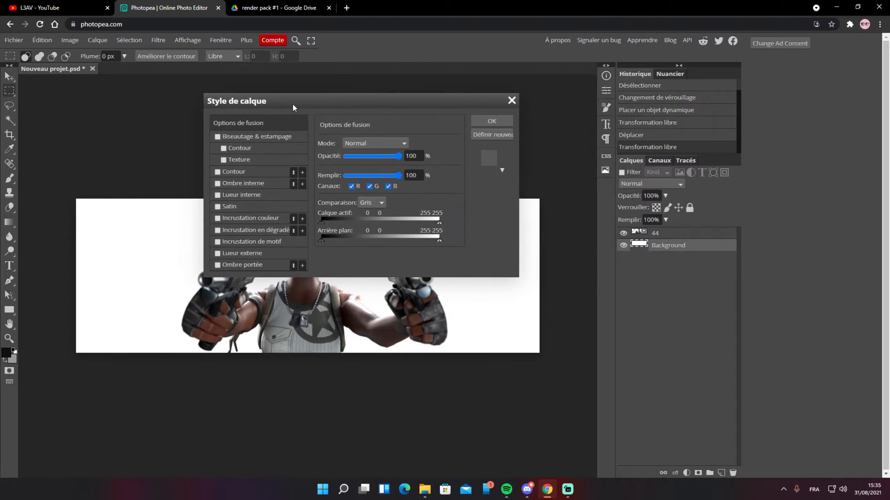
{"action": "left_click", "coordinate": [235, 218]}
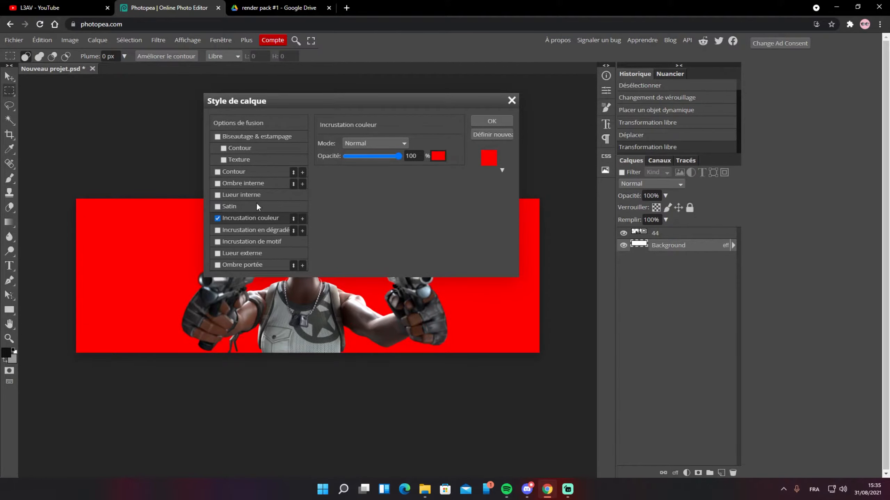
Set the Background's overlay colour to near-black 111111 and apply the layer style
{"action": "left_click", "coordinate": [438, 156]}
{"action": "left_click_drag", "start_coordinate": [126, 189], "coordinate": [60, 234]}
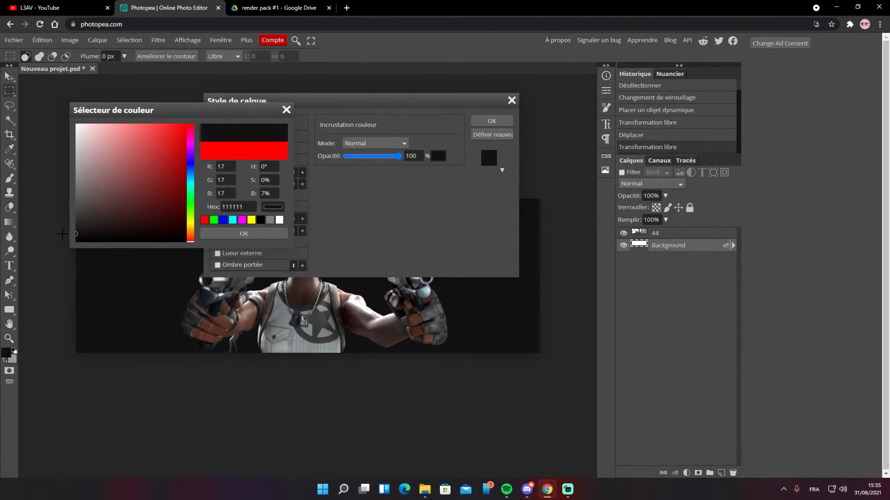
{"action": "left_click", "coordinate": [244, 234]}
{"action": "left_click", "coordinate": [492, 121]}
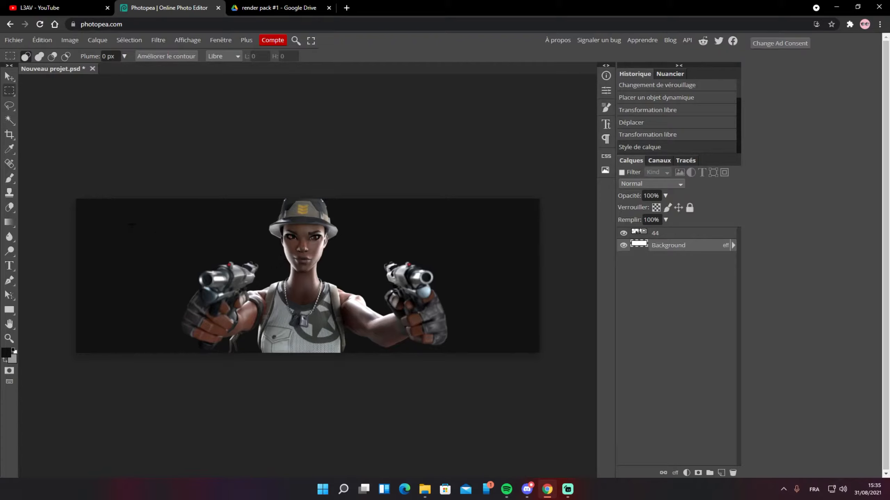
Draw a red three-sided polygon about 500 px wide over the banner's upper-left area, discarding the initial five-sided one
{"action": "left_click", "coordinate": [9, 310]}
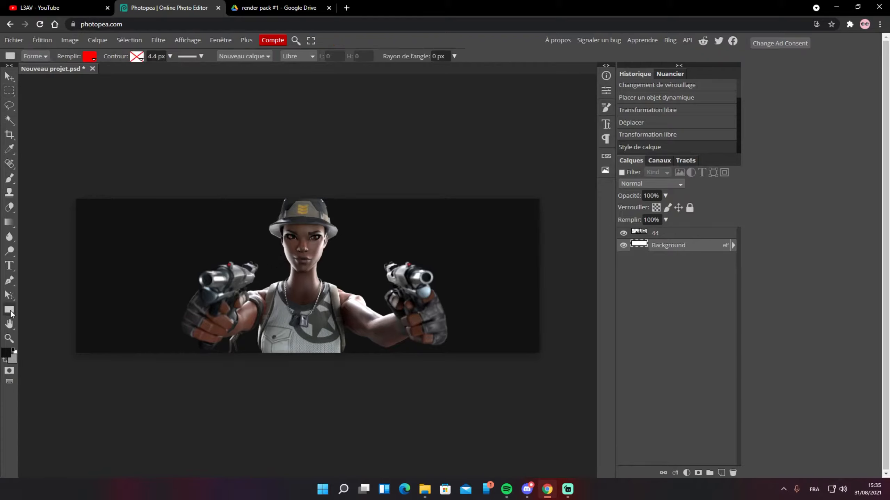
{"action": "left_click", "coordinate": [62, 354]}
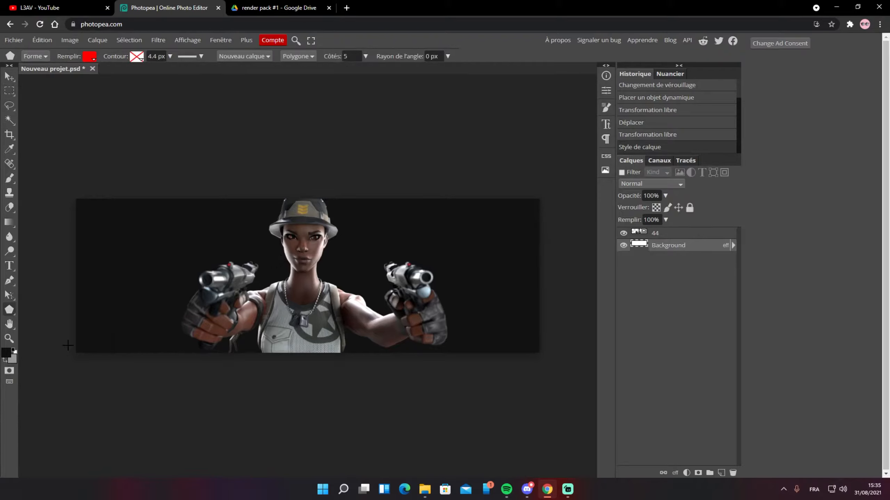
{"action": "left_click_drag", "start_coordinate": [127, 242], "coordinate": [177, 257]}
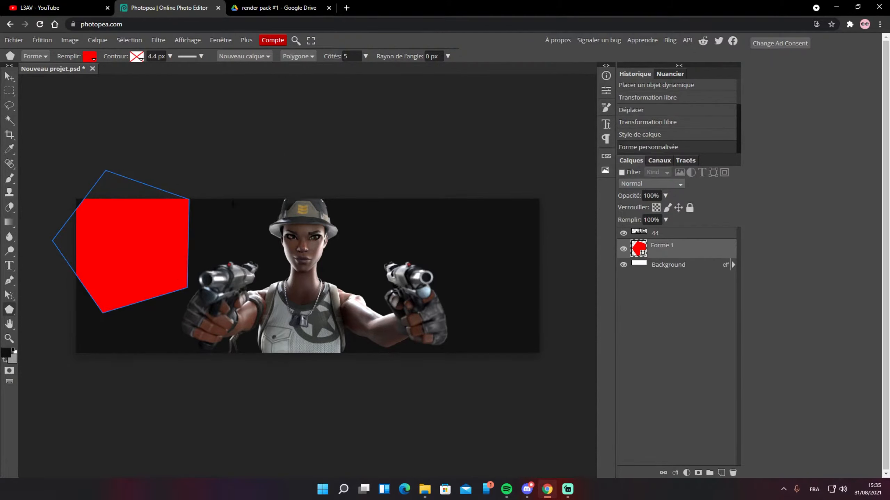
{"action": "key", "text": "Delete"}
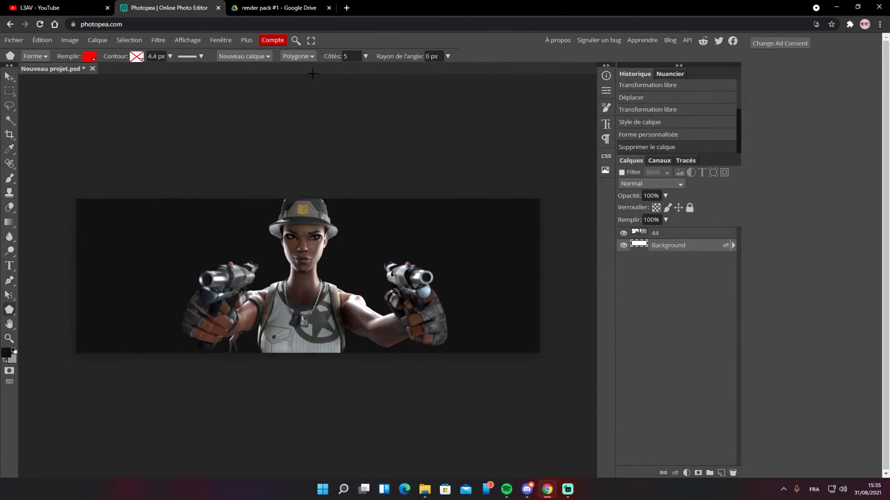
{"action": "type", "text": "3"}
{"action": "left_click_drag", "start_coordinate": [105, 214], "coordinate": [195, 239]}
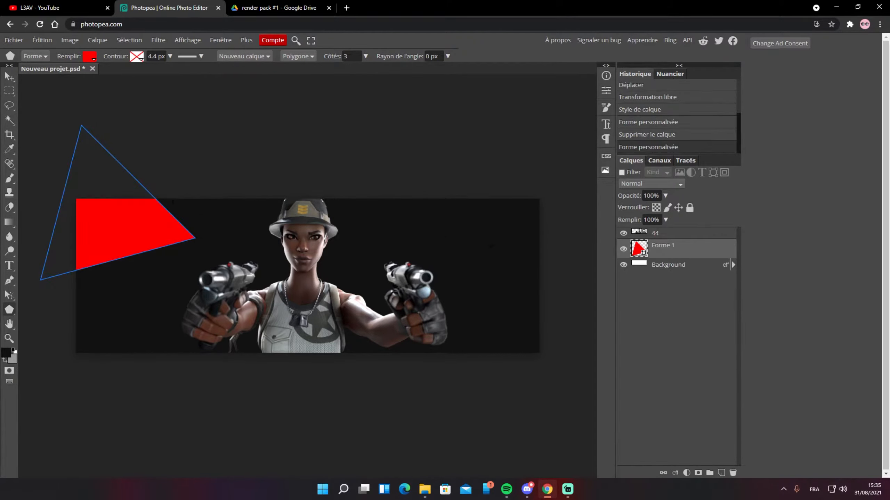
Reshape, rotate and move the red triangle so it fills the banner's upper-left corner with its tip at the left-hand pistol
{"action": "left_click", "coordinate": [10, 78]}
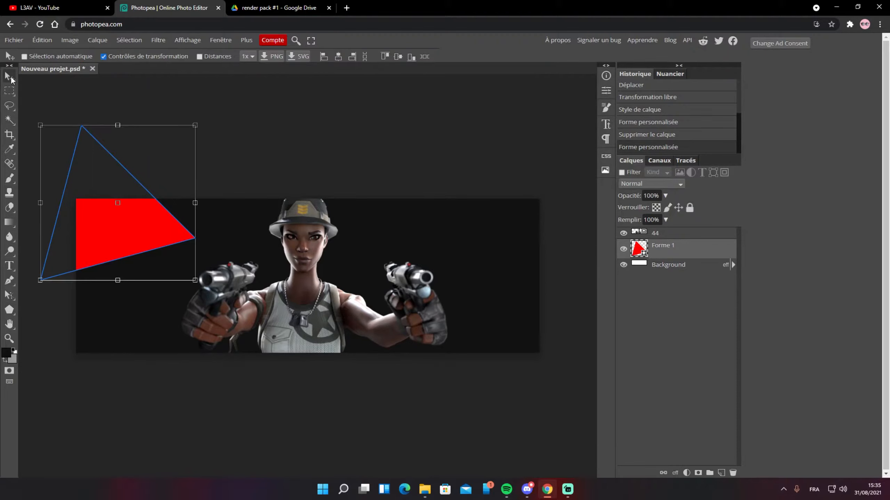
{"action": "left_click_drag", "start_coordinate": [118, 125], "coordinate": [118, 191]}
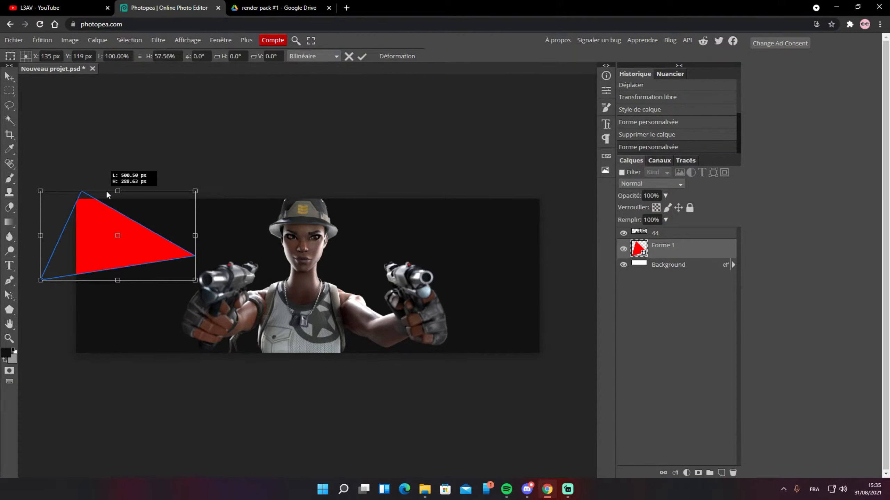
{"action": "left_click_drag", "start_coordinate": [218, 176], "coordinate": [229, 216]}
{"action": "left_click_drag", "start_coordinate": [134, 194], "coordinate": [170, 171]}
{"action": "left_click_drag", "start_coordinate": [196, 249], "coordinate": [302, 287]}
{"action": "left_click_drag", "start_coordinate": [181, 234], "coordinate": [149, 183]}
{"action": "left_click", "coordinate": [362, 57]}
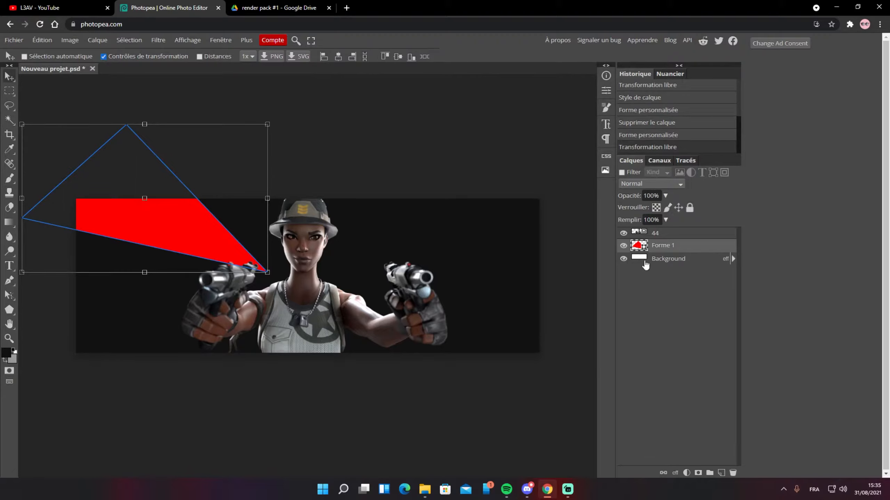
Duplicate the triangle, rotate the copy about 30.6° and place it behind the character's head, leaving a dark gap between the two shapes
{"action": "key", "text": "ctrl+j"}
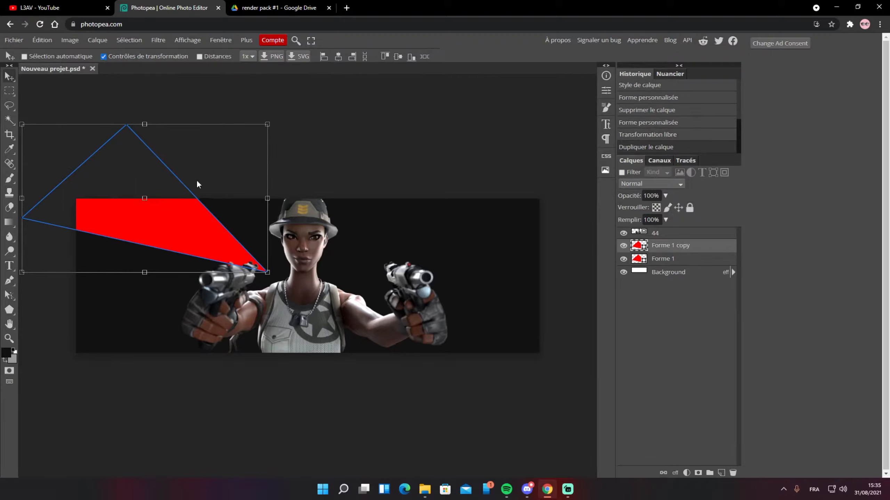
{"action": "left_click_drag", "start_coordinate": [178, 206], "coordinate": [508, 207]}
{"action": "left_click_drag", "start_coordinate": [444, 133], "coordinate": [379, 260]}
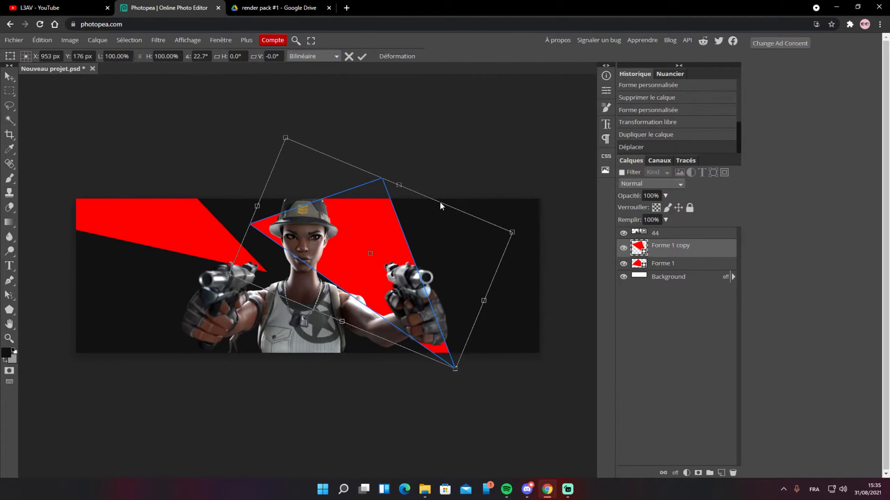
{"action": "left_click_drag", "start_coordinate": [438, 194], "coordinate": [450, 201]}
{"action": "left_click_drag", "start_coordinate": [403, 244], "coordinate": [373, 251]}
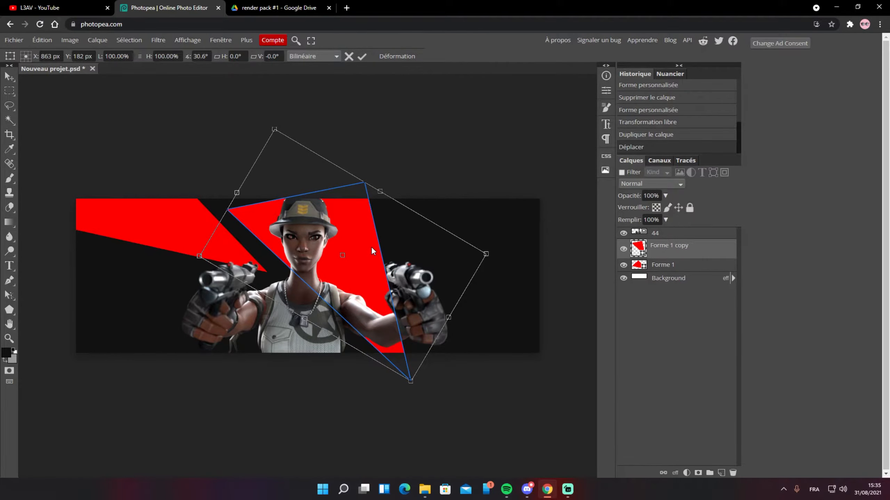
{"action": "left_click", "coordinate": [361, 58]}
Duplicate the second triangle, turn the copy about -179° and place it behind the right-hand pistol at X 1288 px, Y 264 px
{"action": "key", "text": "ctrl+j"}
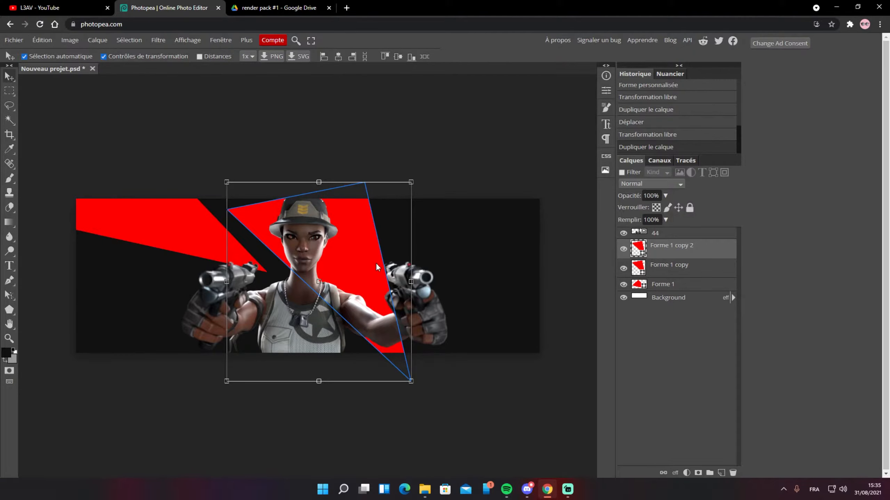
{"action": "left_click_drag", "start_coordinate": [377, 267], "coordinate": [495, 250]}
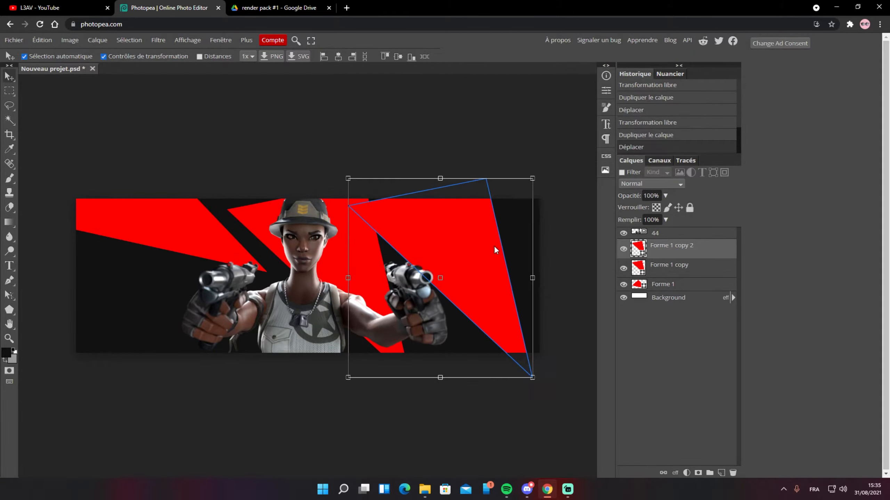
{"action": "left_click_drag", "start_coordinate": [538, 165], "coordinate": [322, 388]}
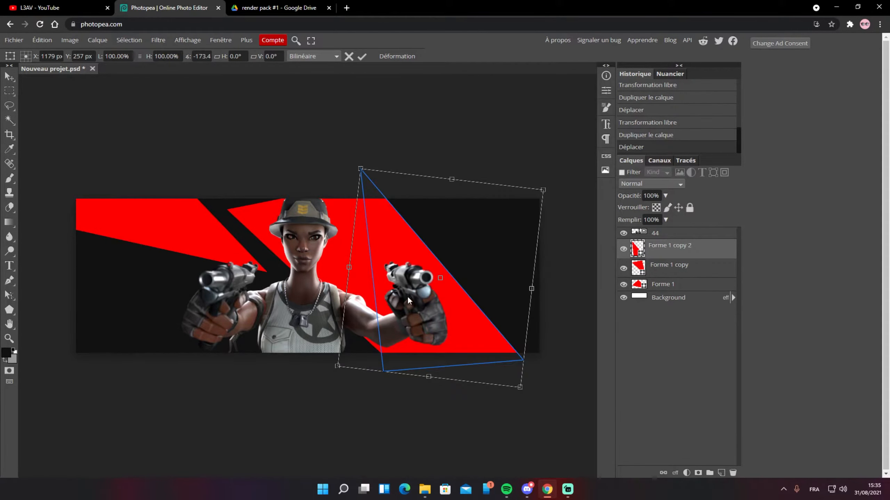
{"action": "left_click_drag", "start_coordinate": [441, 303], "coordinate": [440, 307]}
{"action": "mouse_move", "coordinate": [468, 152]}
{"action": "left_mouse_down"}
{"action": "mouse_move", "coordinate": [450, 145]}
{"action": "mouse_move", "coordinate": [461, 154]}
{"action": "left_mouse_up"}
{"action": "mouse_move", "coordinate": [462, 273]}
{"action": "left_mouse_down"}
{"action": "mouse_move", "coordinate": [473, 273]}
{"action": "mouse_move", "coordinate": [465, 272]}
{"action": "left_mouse_up"}
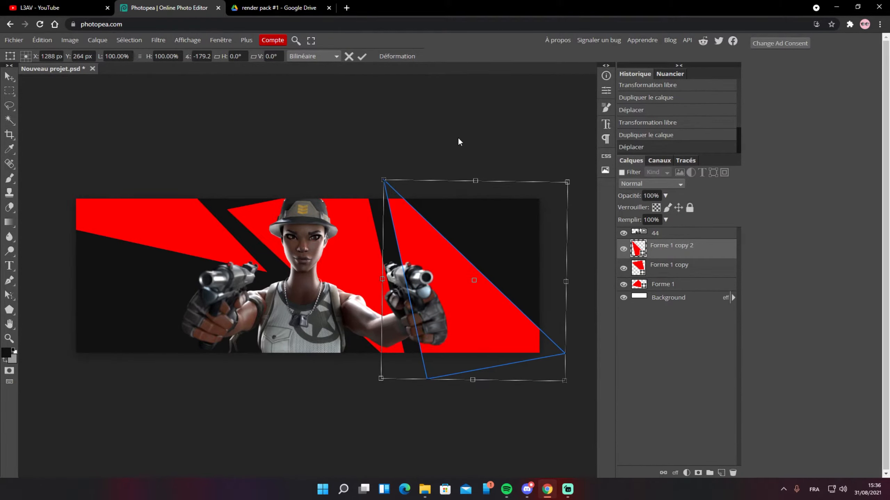
{"action": "left_click", "coordinate": [709, 248]}
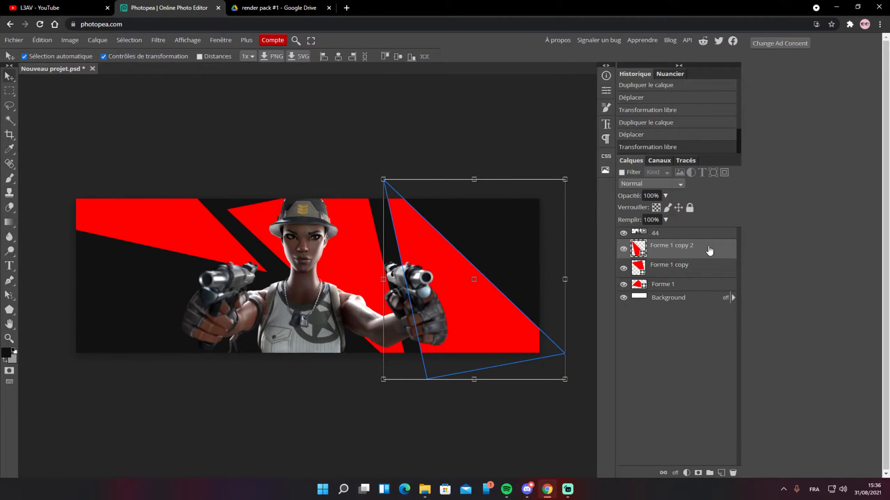
Duplicate the third triangle, rotate the copy 180° and place it in the banner's upper-right corner, leaving a dark diagonal stripe
{"action": "key", "text": "ctrl+j"}
{"action": "left_click_drag", "start_coordinate": [446, 323], "coordinate": [458, 255]}
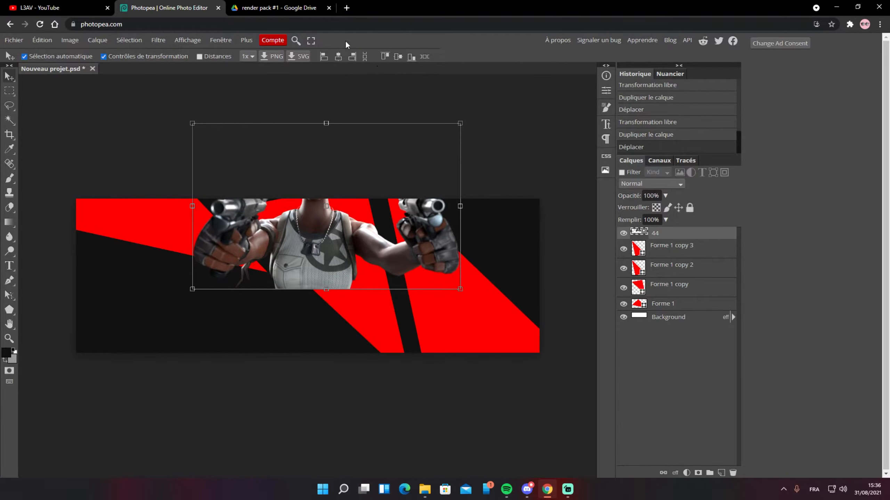
{"action": "key", "text": "ctrl+z"}
{"action": "left_click", "coordinate": [672, 256]}
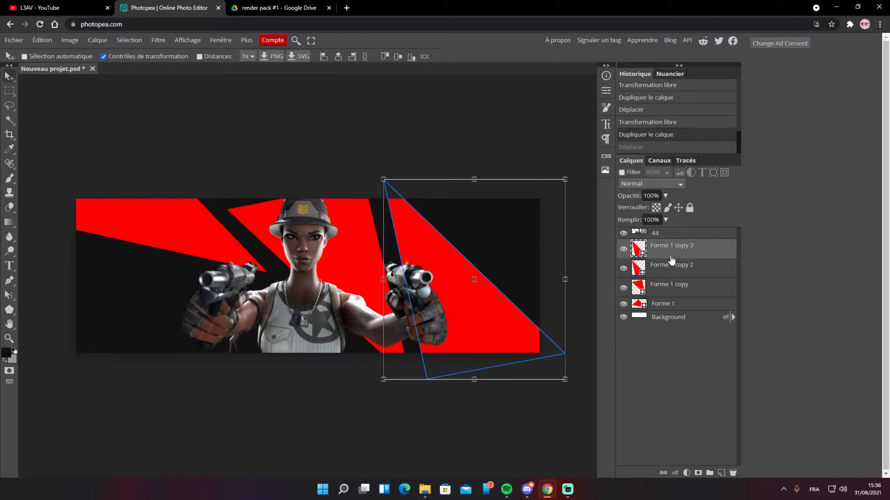
{"action": "left_click_drag", "start_coordinate": [486, 281], "coordinate": [508, 210]}
{"action": "left_click_drag", "start_coordinate": [400, 97], "coordinate": [534, 261]}
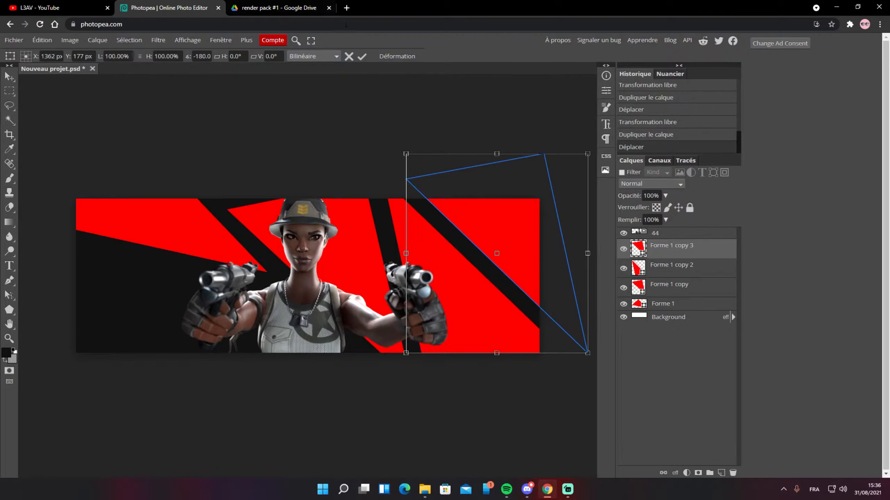
{"action": "left_click", "coordinate": [362, 56]}
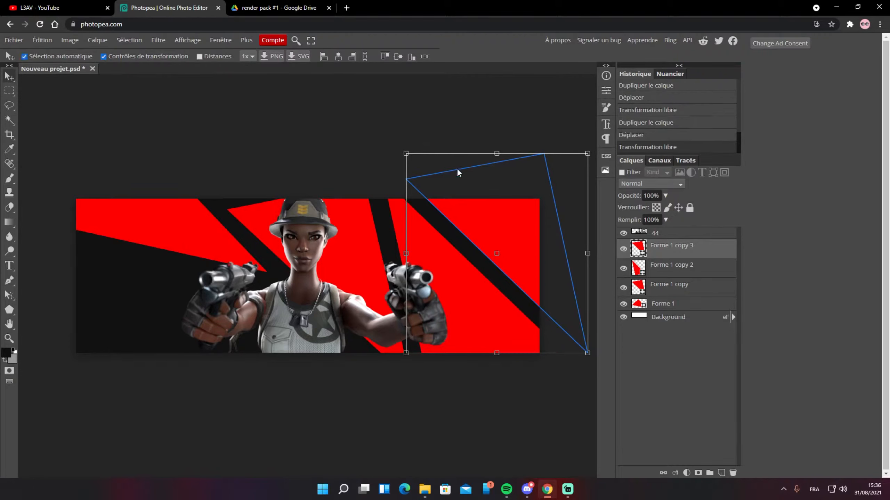
{"action": "left_click_drag", "start_coordinate": [505, 245], "coordinate": [508, 244], "text": "ctrl"}
Duplicate the Forme 1 copy 2 triangle, rotate the copy about -31° and fit it behind the left-hand pistol, below the first triangle
{"action": "left_click", "coordinate": [683, 277]}
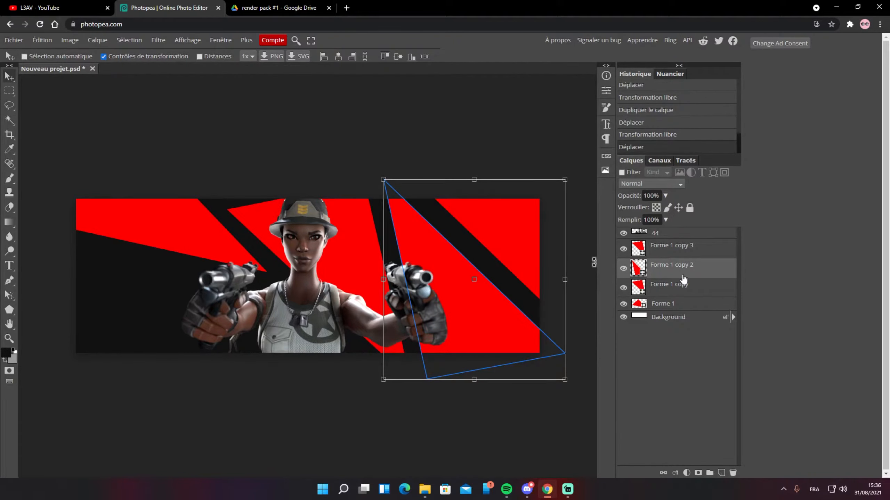
{"action": "key", "text": "ctrl+j"}
{"action": "left_click_drag", "start_coordinate": [468, 291], "coordinate": [184, 317]}
{"action": "left_click_drag", "start_coordinate": [263, 136], "coordinate": [245, 188]}
{"action": "left_click_drag", "start_coordinate": [283, 232], "coordinate": [216, 215]}
{"action": "left_click_drag", "start_coordinate": [206, 349], "coordinate": [275, 227]}
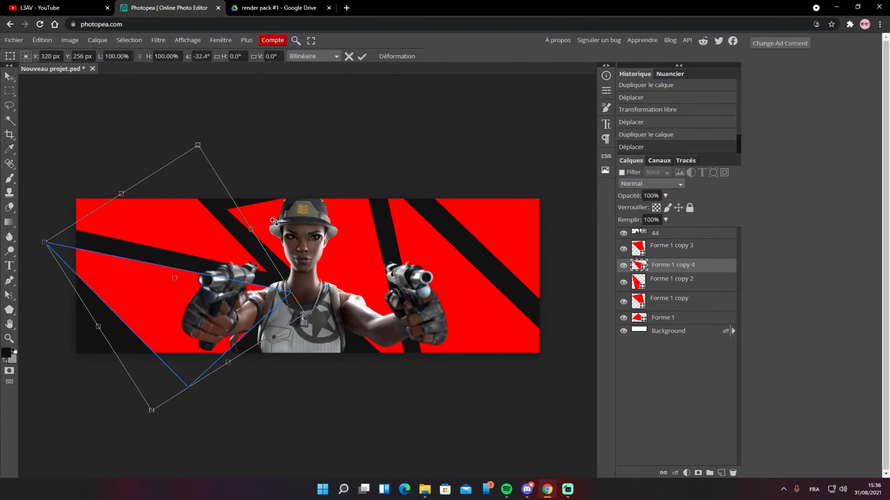
{"action": "left_click_drag", "start_coordinate": [214, 313], "coordinate": [242, 317]}
{"action": "left_click_drag", "start_coordinate": [320, 261], "coordinate": [326, 266]}
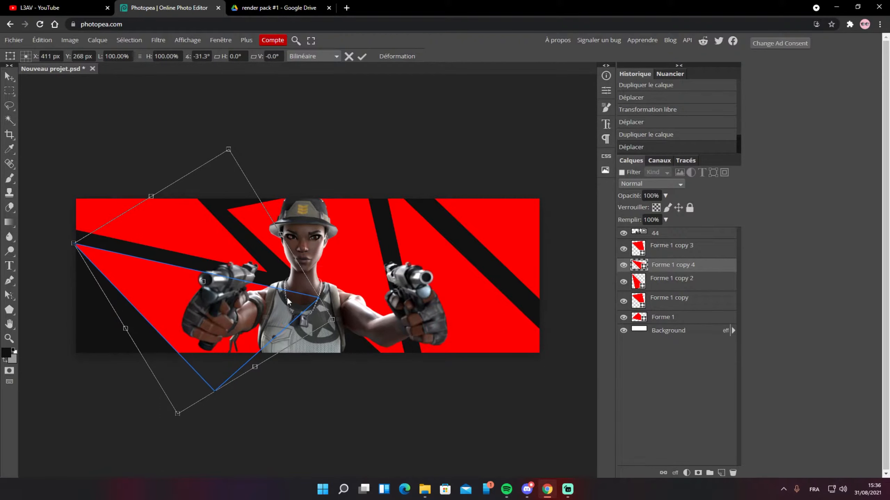
{"action": "left_click_drag", "start_coordinate": [286, 296], "coordinate": [287, 301]}
{"action": "left_click", "coordinate": [362, 57]}
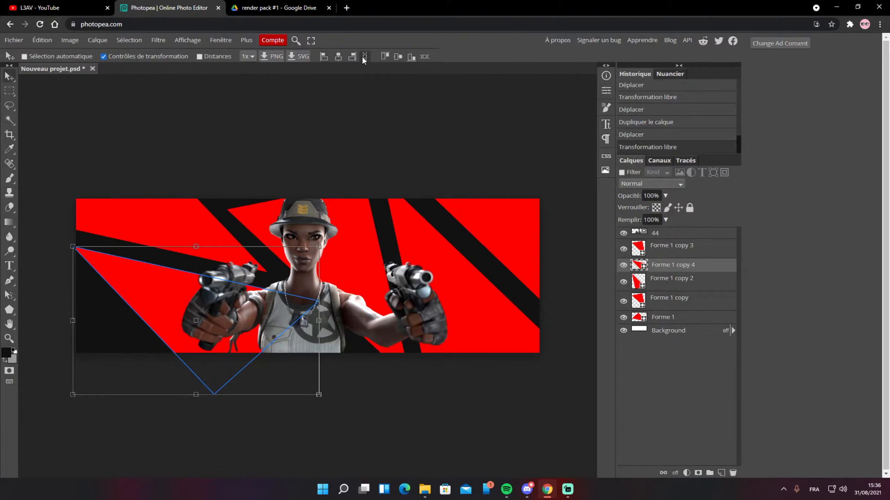
Duplicate the lower-left triangle, turn the copy about -179° and fit it into the banner's bottom-left corner with a dark diagonal gap
{"action": "key", "text": "ctrl+j"}
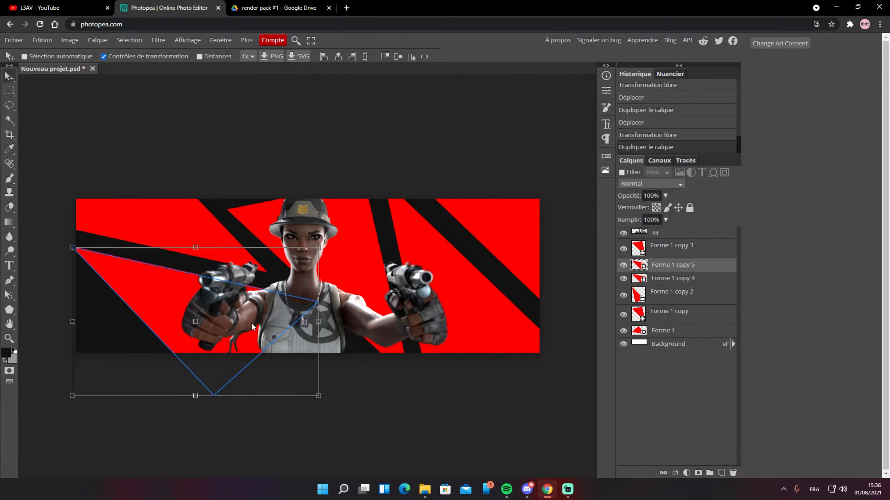
{"action": "left_click_drag", "start_coordinate": [251, 323], "coordinate": [248, 235]}
{"action": "left_click_drag", "start_coordinate": [238, 265], "coordinate": [41, 381]}
{"action": "left_click_drag", "start_coordinate": [140, 316], "coordinate": [105, 301]}
{"action": "left_click_drag", "start_coordinate": [206, 271], "coordinate": [205, 264]}
{"action": "left_click_drag", "start_coordinate": [161, 304], "coordinate": [162, 303]}
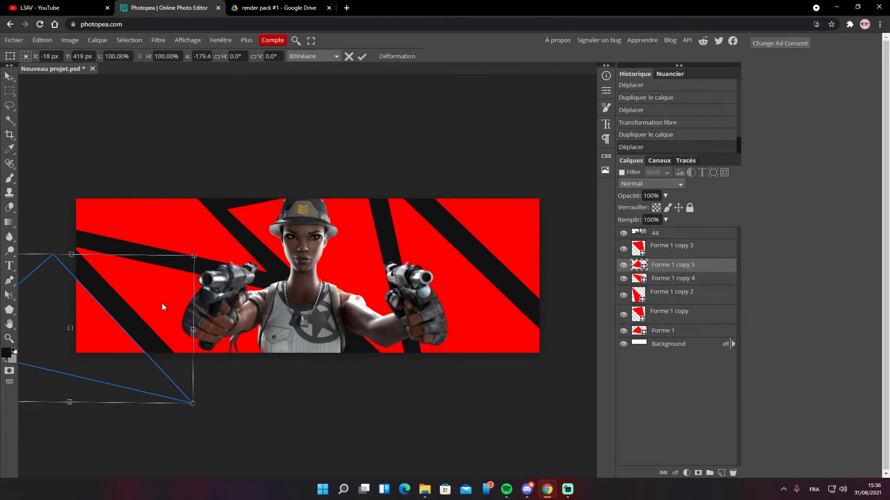
{"action": "left_click", "coordinate": [361, 57]}
{"action": "left_click_drag", "start_coordinate": [494, 413], "coordinate": [497, 413]}
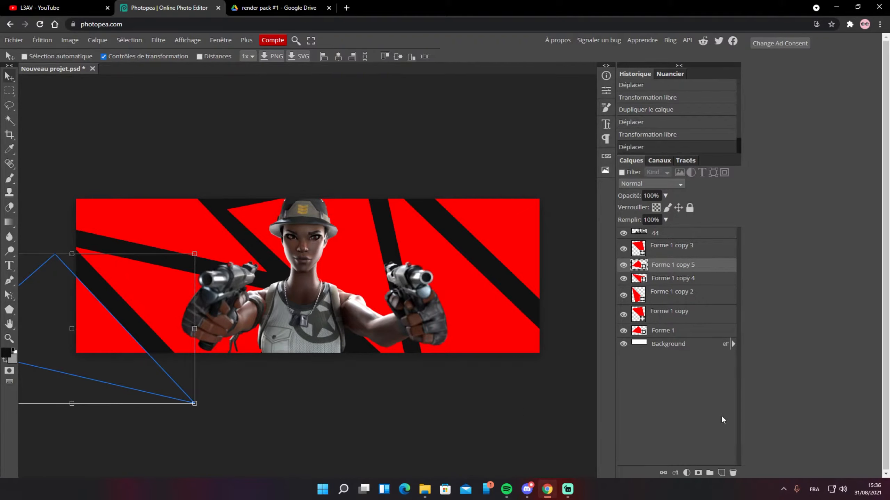
Rasterise all six red triangle shape layers, from Forme 1 up to Forme 1 copy 3
{"action": "left_click", "coordinate": [14, 91]}
{"action": "left_click", "coordinate": [251, 119]}
{"action": "scroll", "coordinate": [443, 347], "scroll_direction": "down", "scroll_amount": 5}
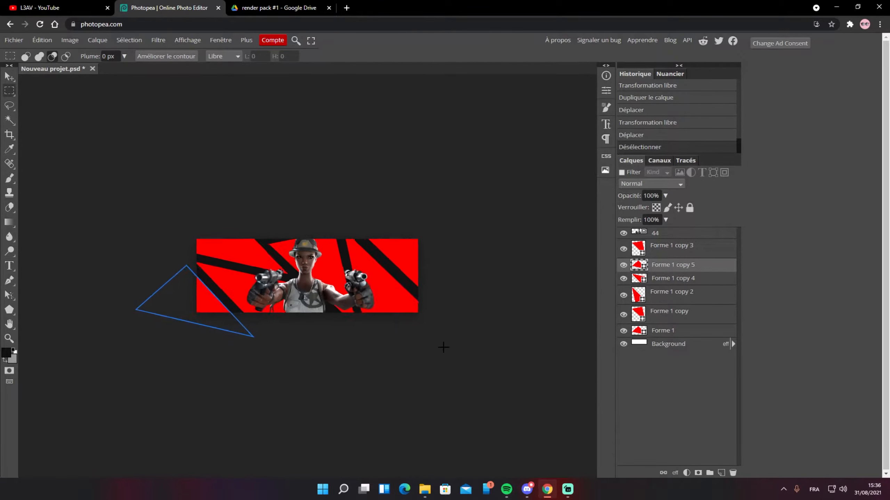
{"action": "scroll", "coordinate": [388, 273], "scroll_direction": "up", "scroll_amount": 4}
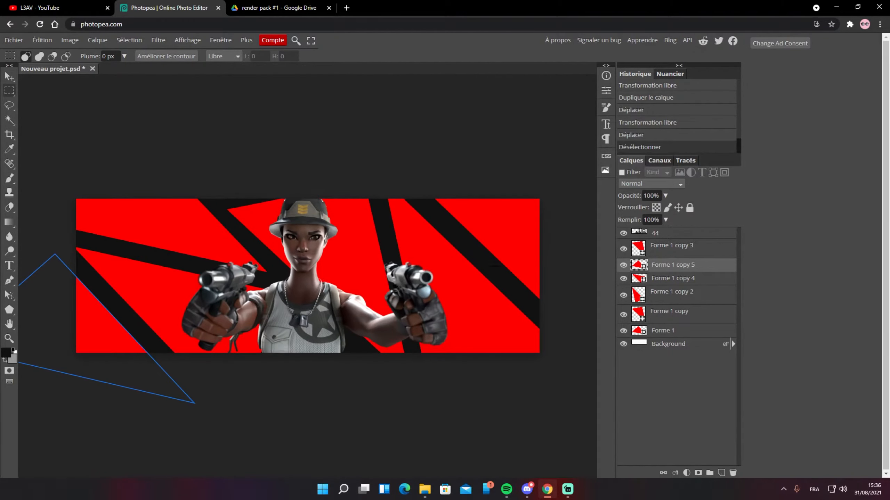
{"action": "left_click", "coordinate": [680, 257], "text": "shift"}
{"action": "left_click", "coordinate": [674, 330], "text": "shift"}
{"action": "right_click", "coordinate": [674, 331]}
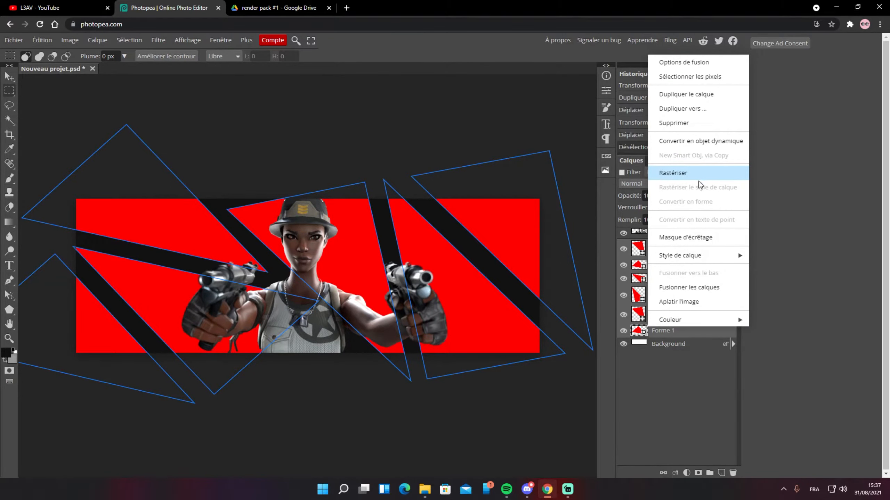
{"action": "left_click", "coordinate": [683, 175]}
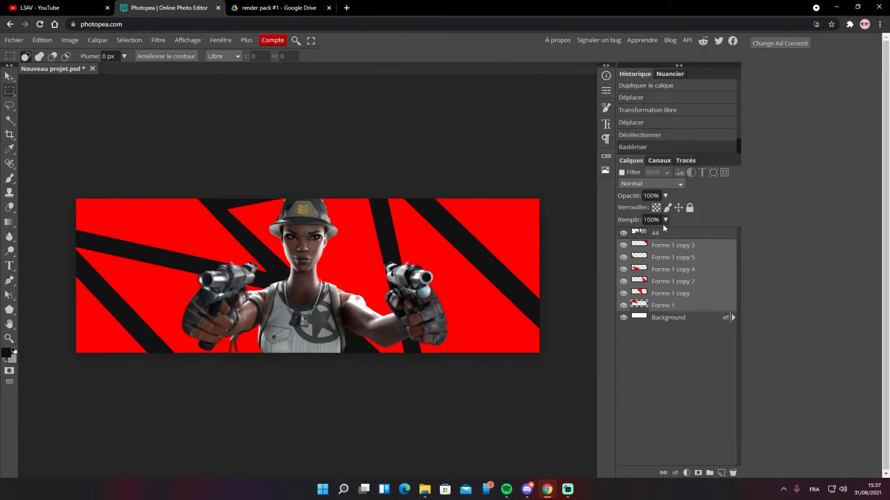
{"action": "right_click", "coordinate": [688, 280]}
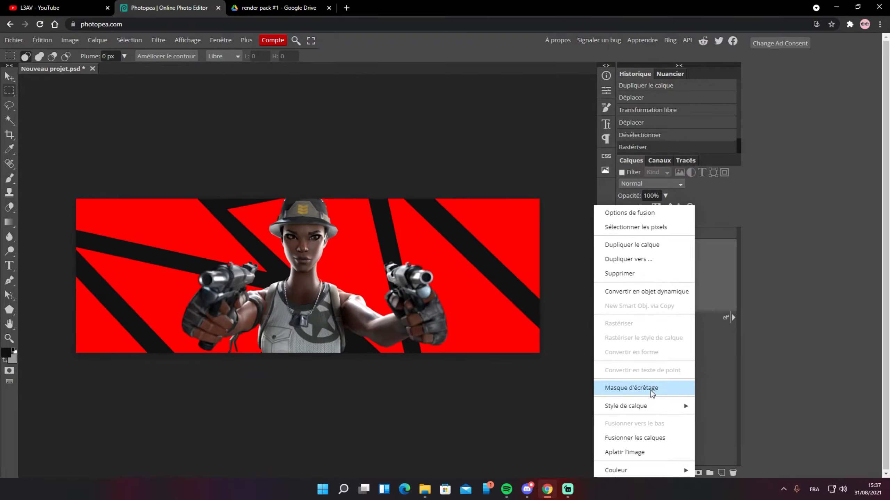
{"action": "left_click", "coordinate": [668, 438]}
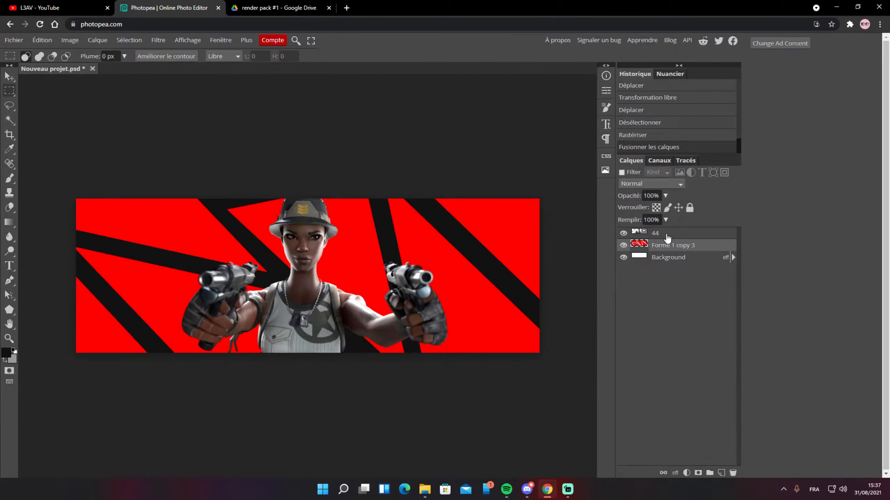
{"action": "key", "text": "ctrl+z"}
Undo the layer merge, select Forme 1 and set up a large, fully soft Eraser brush at 100% opacity
{"action": "left_click", "coordinate": [692, 307]}
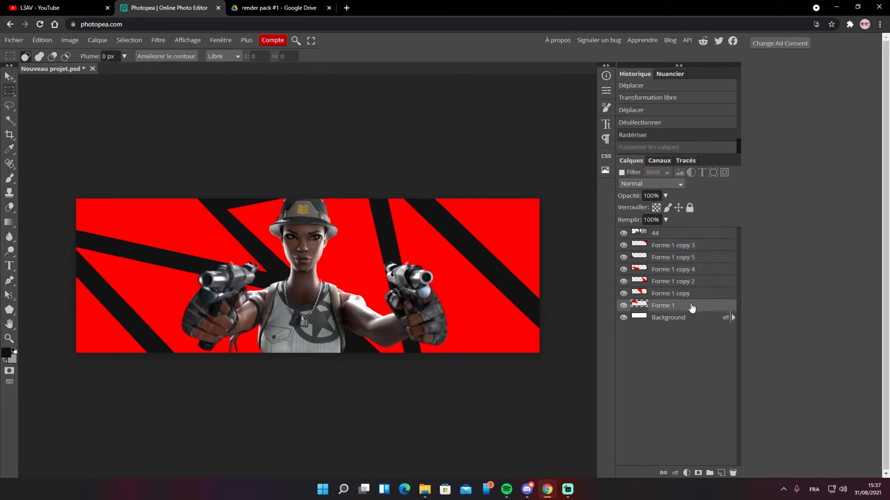
{"action": "left_click", "coordinate": [9, 207]}
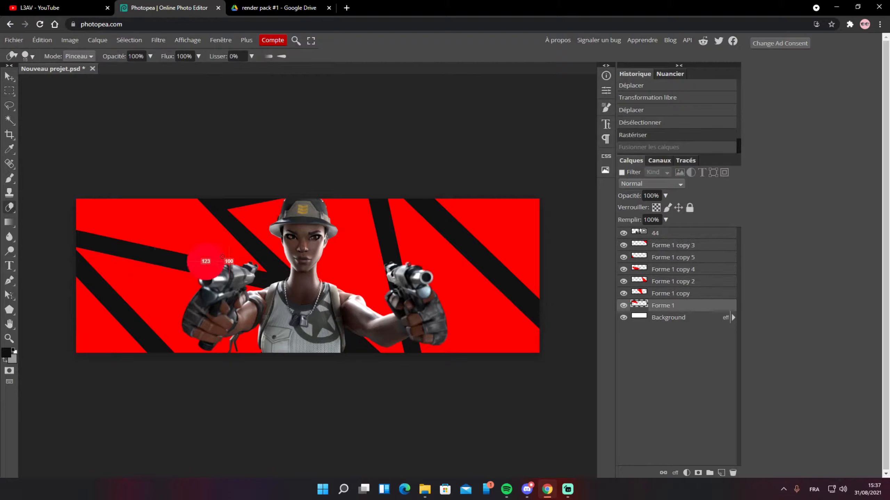
{"action": "left_click_drag", "start_coordinate": [222, 257], "coordinate": [286, 250]}
{"action": "right_click", "coordinate": [258, 260]}
{"action": "left_click", "coordinate": [354, 41]}
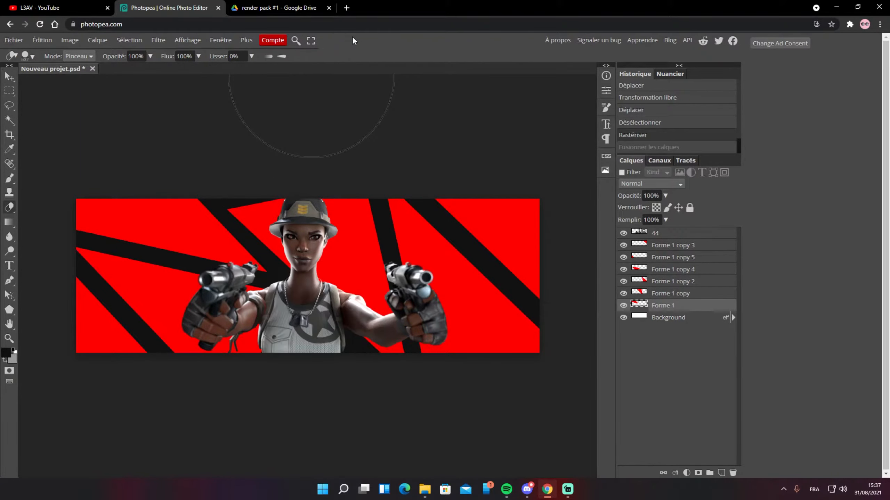
{"action": "mouse_move", "coordinate": [148, 298]}
{"action": "left_mouse_down"}
{"action": "mouse_move", "coordinate": [196, 272]}
{"action": "mouse_move", "coordinate": [168, 304]}
{"action": "mouse_move", "coordinate": [142, 288]}
{"action": "mouse_move", "coordinate": [245, 281]}
{"action": "mouse_move", "coordinate": [154, 294]}
{"action": "left_mouse_up"}
{"action": "right_click", "coordinate": [243, 291]}
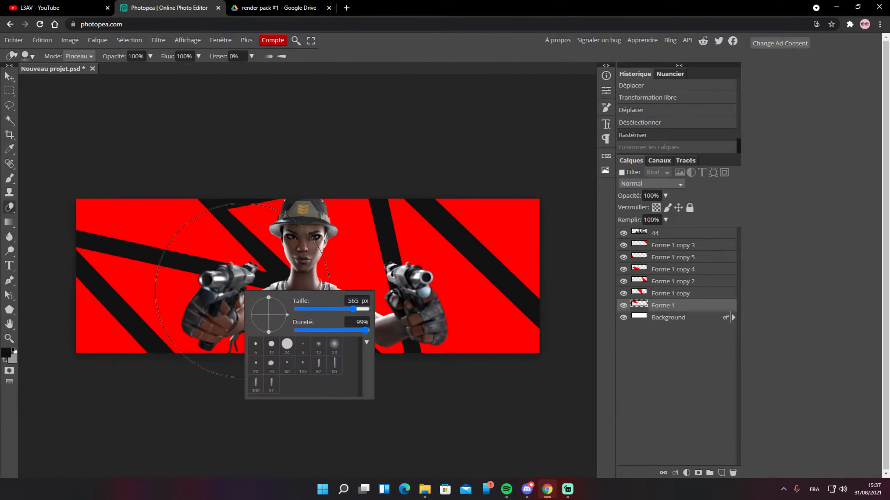
{"action": "left_click_drag", "start_coordinate": [318, 330], "coordinate": [295, 331]}
{"action": "left_click", "coordinate": [399, 44]}
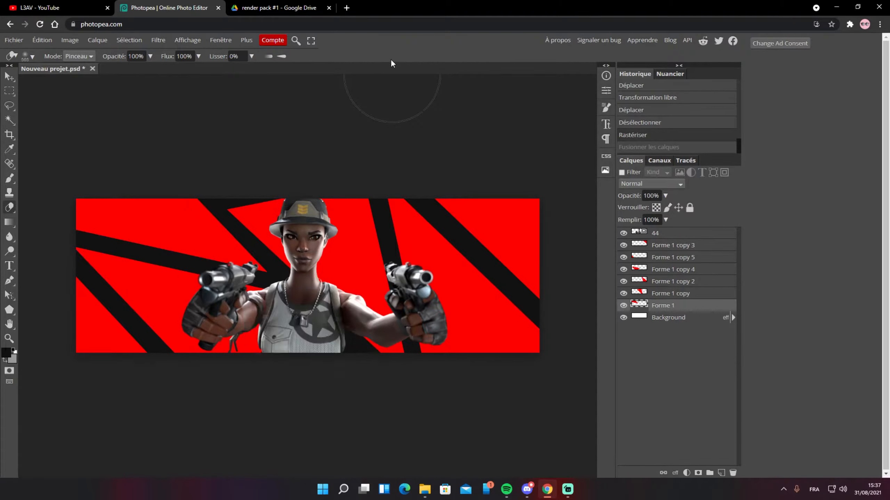
{"action": "mouse_move", "coordinate": [221, 284]}
{"action": "left_mouse_down"}
{"action": "mouse_move", "coordinate": [301, 264]}
{"action": "mouse_move", "coordinate": [233, 272]}
{"action": "mouse_move", "coordinate": [247, 272]}
{"action": "left_mouse_up"}
Softly erase the Forme 1 and Forme 1 copy triangles around the character so their inner parts fade into the dark background
{"action": "left_click", "coordinate": [268, 257]}
{"action": "left_click", "coordinate": [253, 205]}
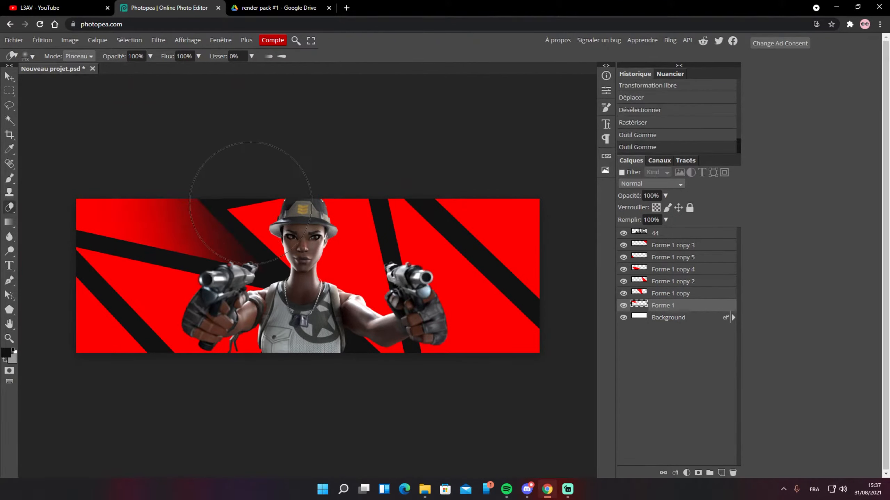
{"action": "left_click", "coordinate": [251, 202]}
{"action": "left_click", "coordinate": [676, 294]}
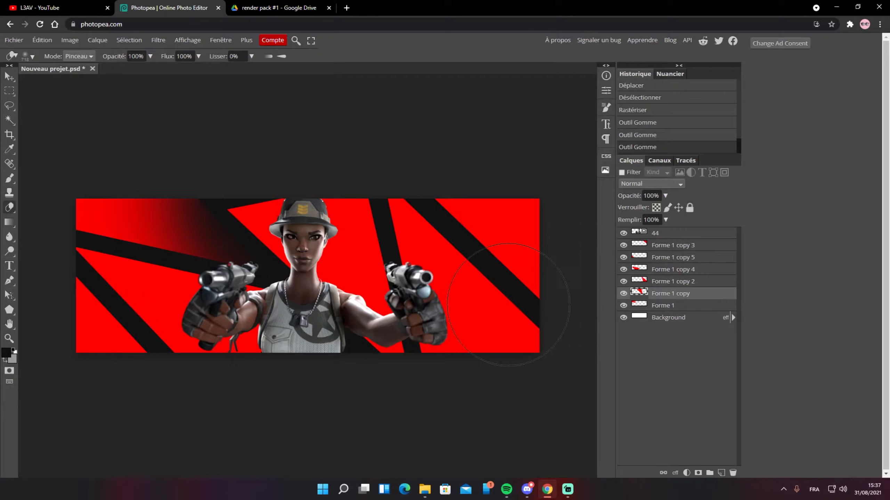
{"action": "left_click", "coordinate": [352, 278]}
{"action": "left_click", "coordinate": [229, 251]}
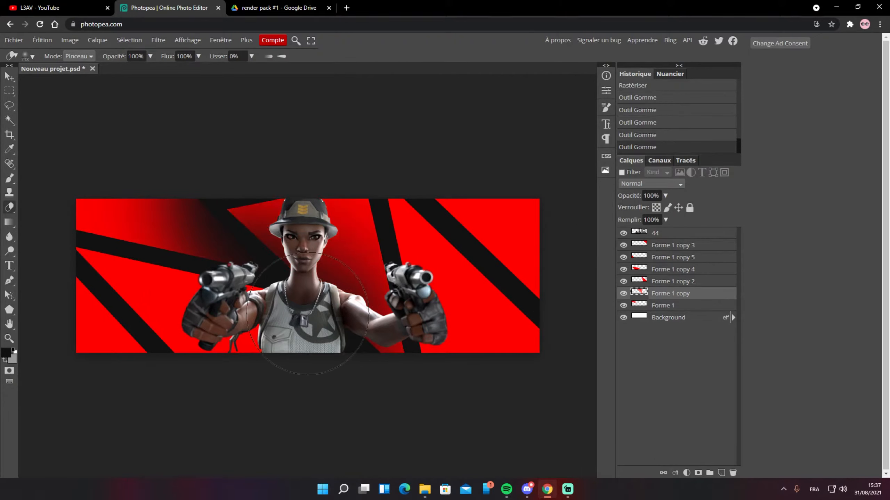
{"action": "left_click", "coordinate": [353, 273]}
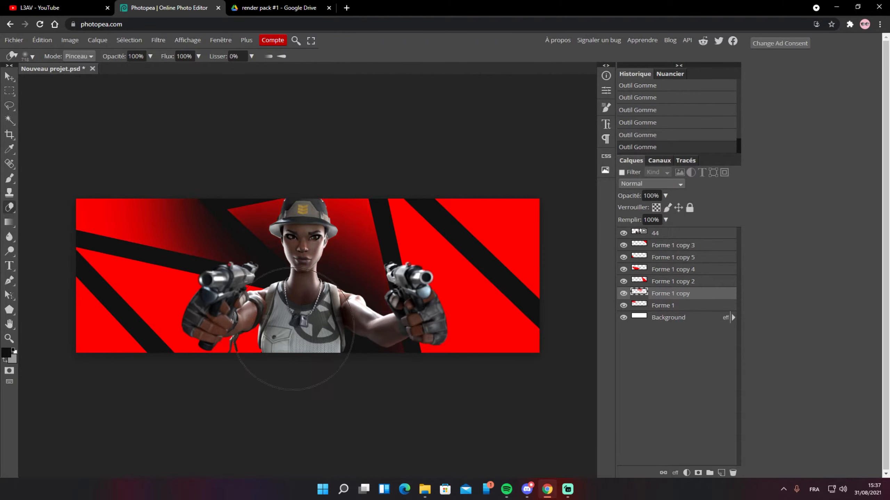
Fade the inner parts of Forme 1 copy 2 and Forme 1 copy 4 behind the two pistols with the soft Eraser
{"action": "left_click", "coordinate": [676, 282]}
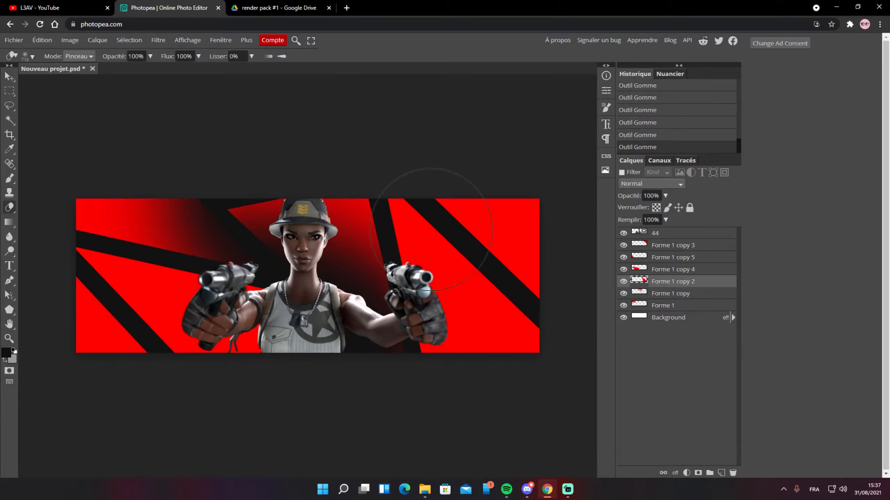
{"action": "left_click", "coordinate": [364, 234]}
{"action": "left_click_drag", "start_coordinate": [361, 236], "coordinate": [376, 293]}
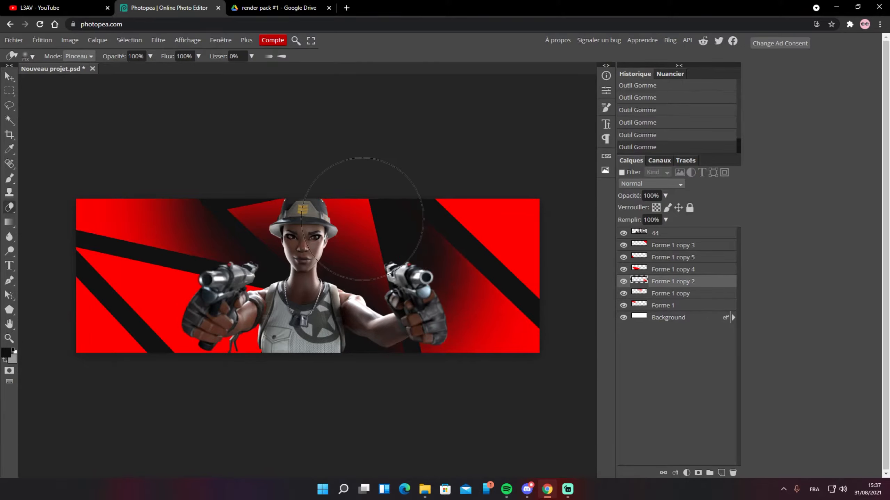
{"action": "left_click_drag", "start_coordinate": [364, 220], "coordinate": [379, 308]}
{"action": "left_click", "coordinate": [670, 273]}
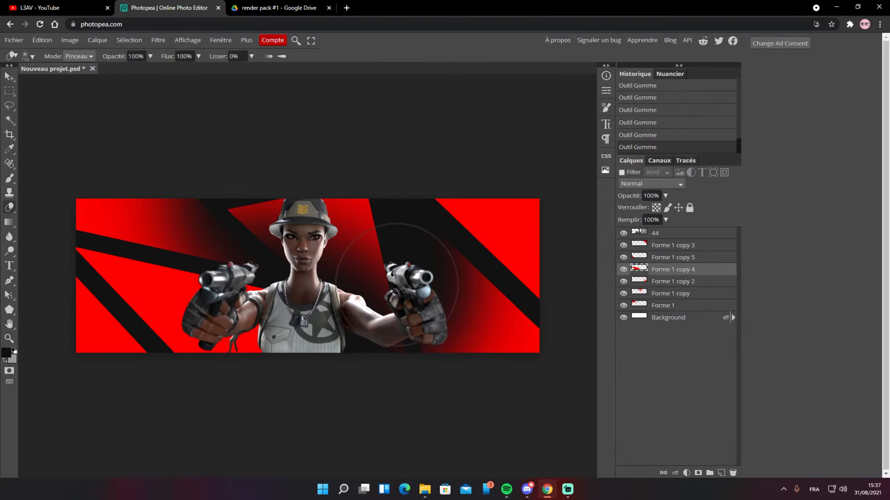
{"action": "left_click", "coordinate": [268, 263]}
{"action": "left_click", "coordinate": [238, 260]}
{"action": "left_click", "coordinate": [198, 261]}
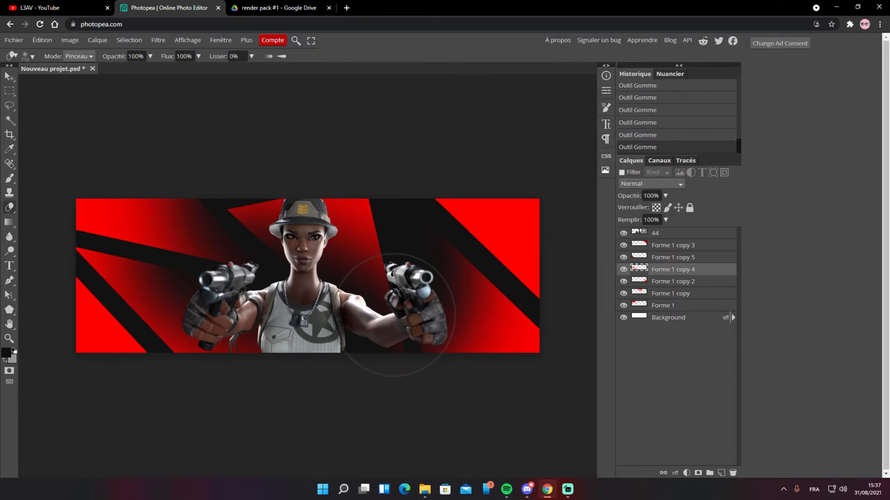
Softly erase the inner edge of Forme 1 copy 5 in the banner's bottom-left corner
{"action": "left_click", "coordinate": [648, 260]}
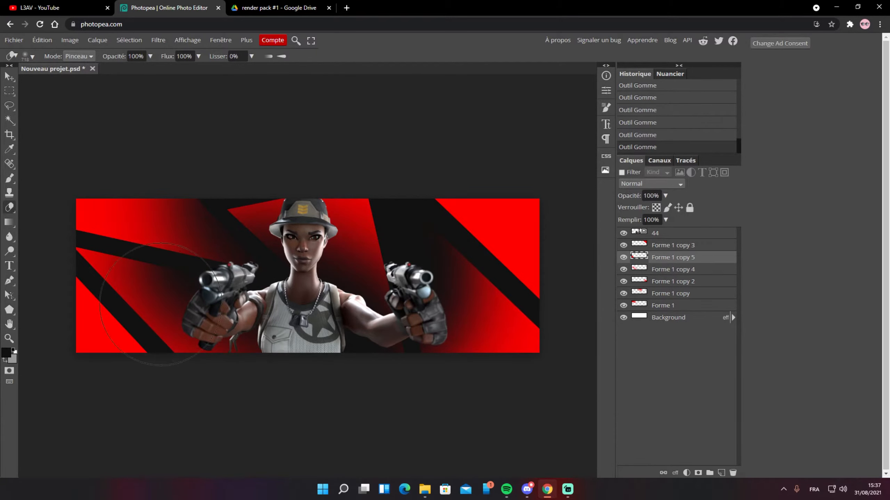
{"action": "left_click", "coordinate": [174, 342]}
{"action": "left_click", "coordinate": [171, 350]}
{"action": "left_click", "coordinate": [163, 340]}
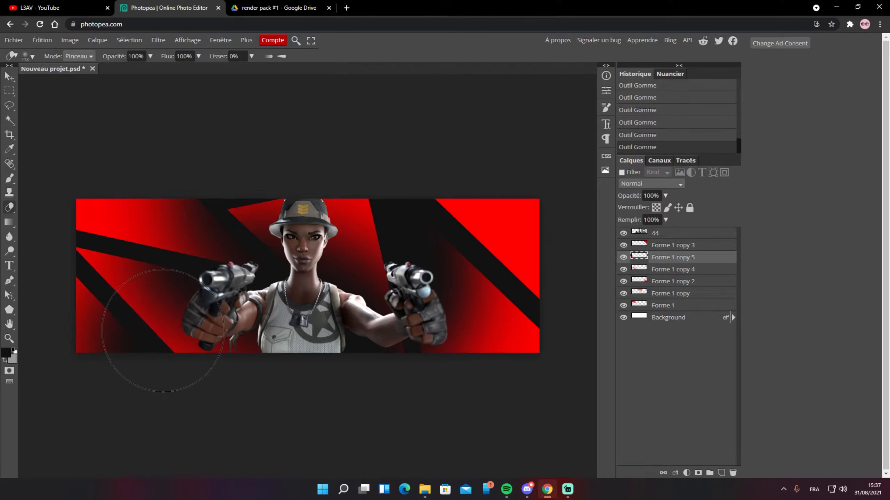
Fade the inner diagonal edge of Forme 1 copy 3 in the banner's upper-right corner with the soft Eraser
{"action": "left_click", "coordinate": [673, 247]}
{"action": "left_click", "coordinate": [391, 243]}
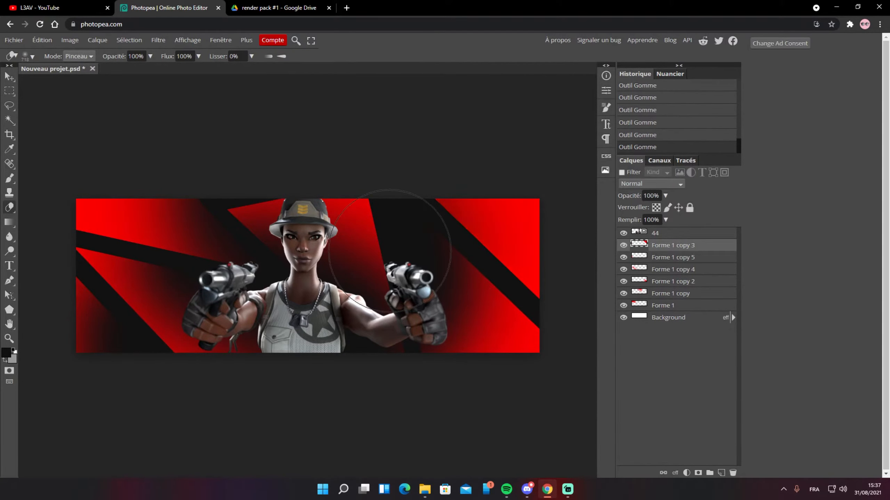
{"action": "left_click", "coordinate": [400, 243]}
{"action": "left_click", "coordinate": [416, 241]}
{"action": "left_click", "coordinate": [422, 246]}
{"action": "left_click", "coordinate": [438, 268]}
{"action": "left_click", "coordinate": [460, 305]}
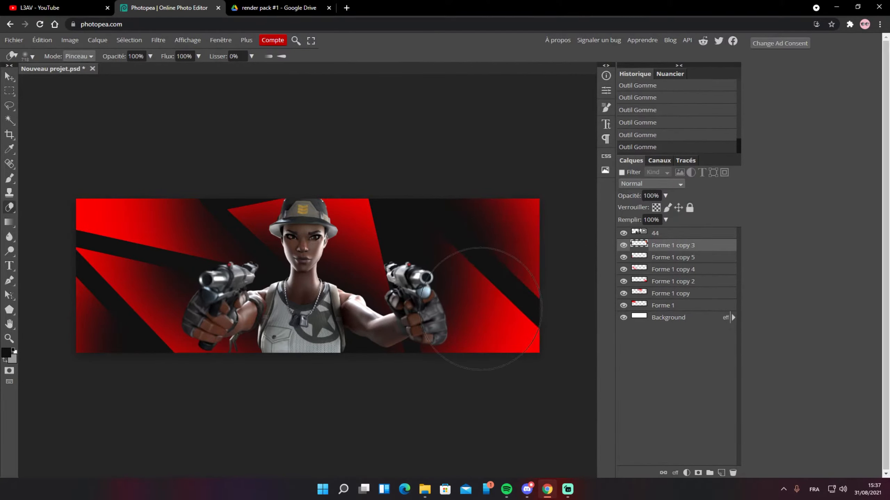
Merge the six faded triangle layers, from Forme 1 copy 3 down to Forme 1, into one layer
{"action": "left_click", "coordinate": [685, 305], "text": "shift"}
{"action": "right_click", "coordinate": [683, 304]}
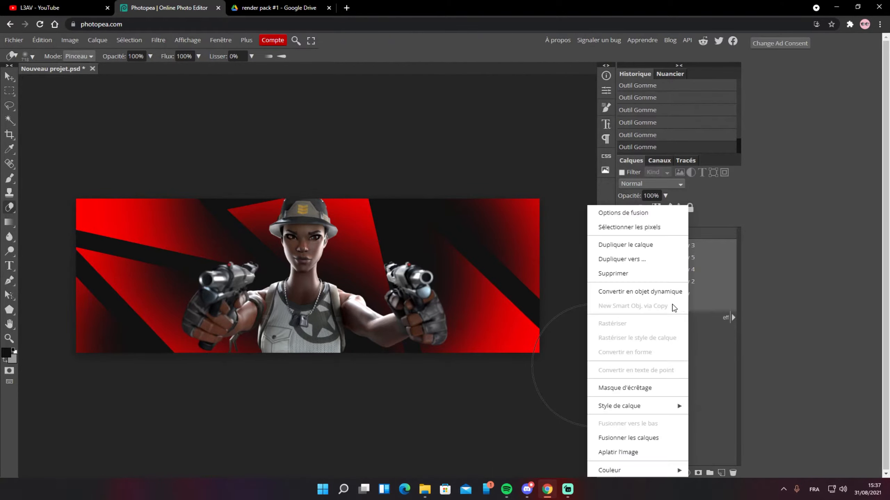
{"action": "left_click", "coordinate": [638, 439]}
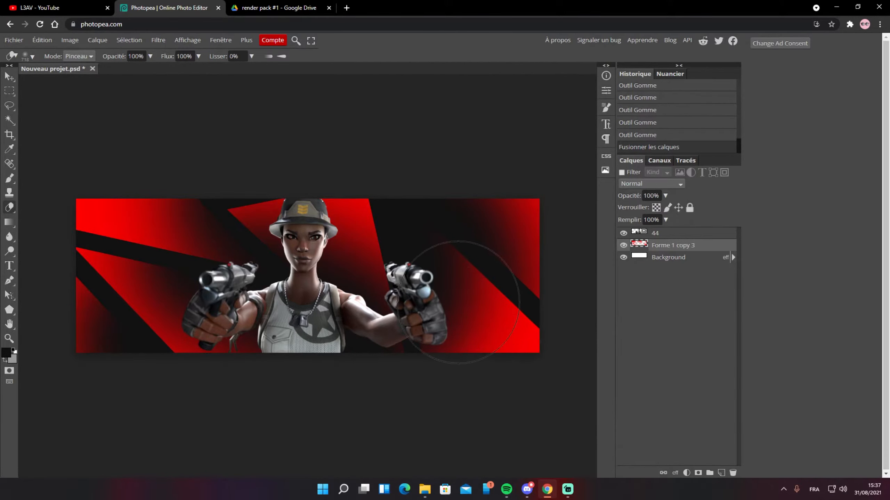
Look at the finished example banner Nouveau projet.jpg in Photos and move its window out of the way
{"action": "double_click", "coordinate": [719, 252]}
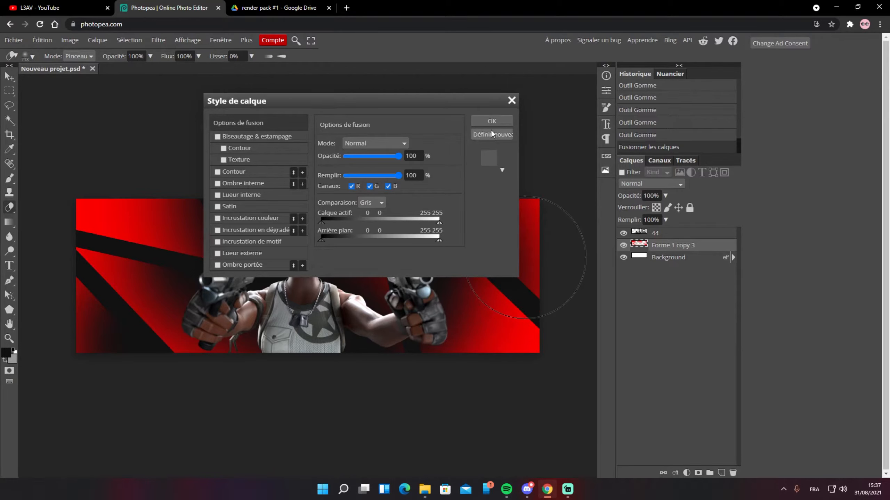
{"action": "left_click", "coordinate": [512, 100]}
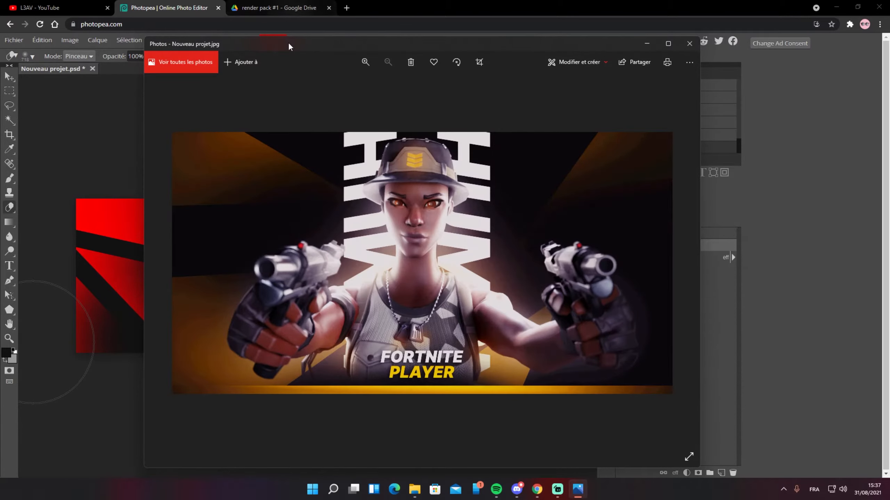
{"action": "left_click_drag", "start_coordinate": [288, 44], "coordinate": [0, 108]}
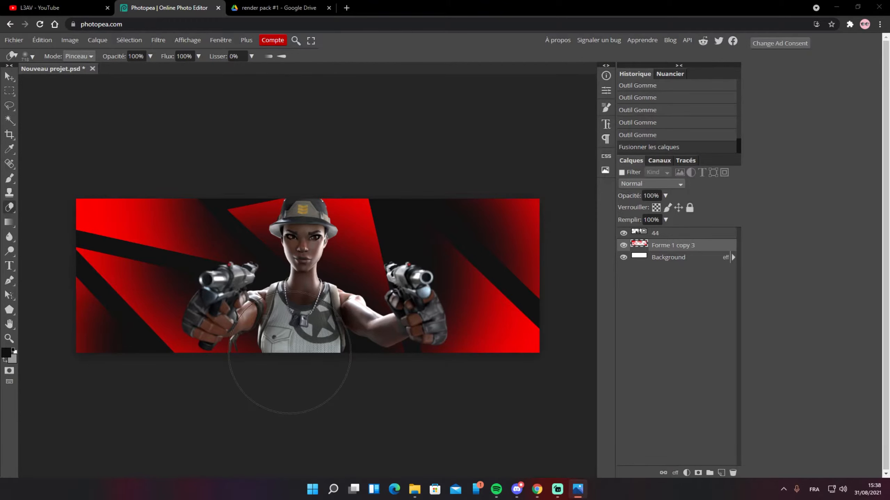
Enable a gradient overlay in the layer style of the merged triangles, leaving the colour overlay off
{"action": "left_click", "coordinate": [714, 250]}
{"action": "double_click", "coordinate": [715, 251]}
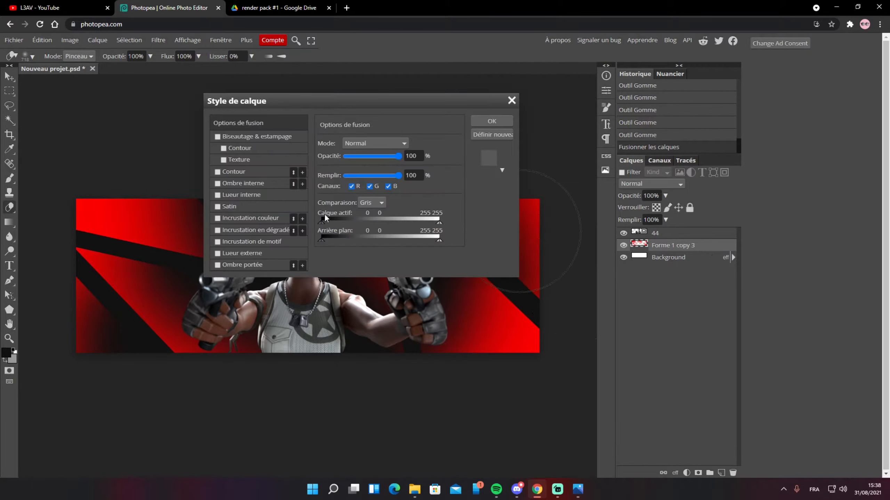
{"action": "left_click", "coordinate": [245, 218]}
{"action": "left_click", "coordinate": [218, 219]}
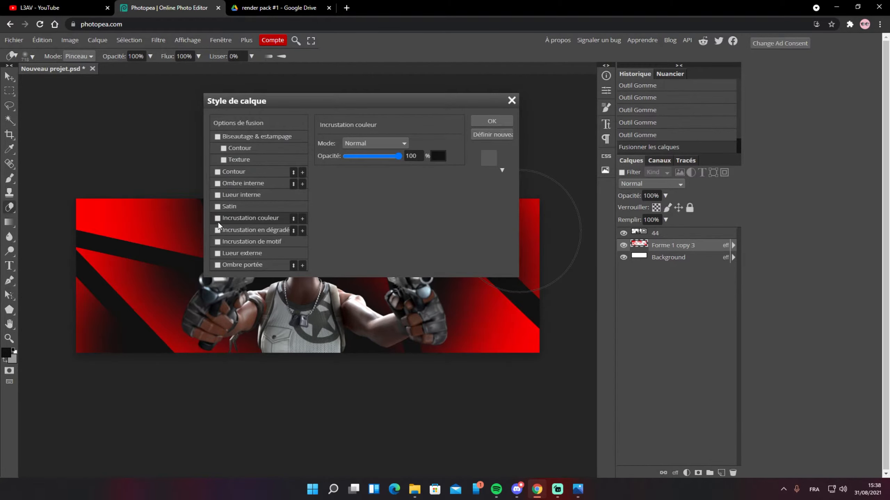
{"action": "left_click", "coordinate": [218, 230]}
{"action": "left_click_drag", "start_coordinate": [317, 101], "coordinate": [509, 86]}
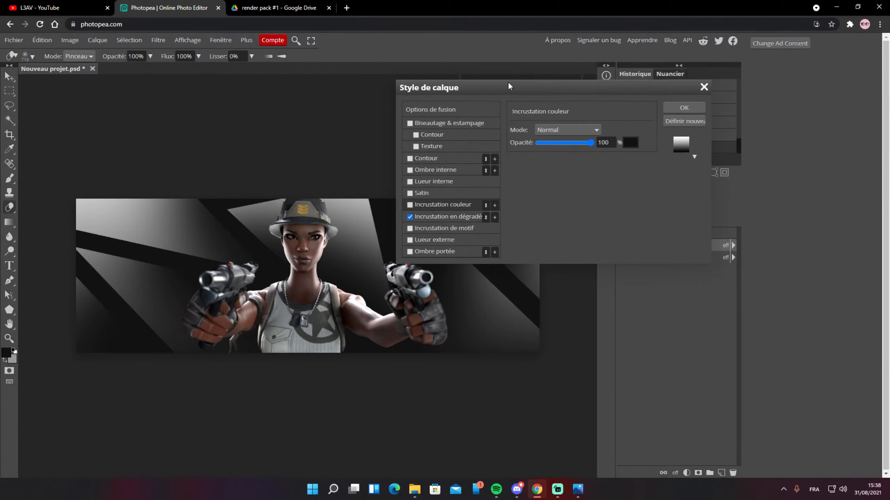
{"action": "left_click", "coordinate": [428, 220]}
Set the overlay gradient's start colour at 0% to bright orange
{"action": "left_click", "coordinate": [559, 154]}
{"action": "left_click_drag", "start_coordinate": [268, 181], "coordinate": [633, 155]}
{"action": "double_click", "coordinate": [512, 268]}
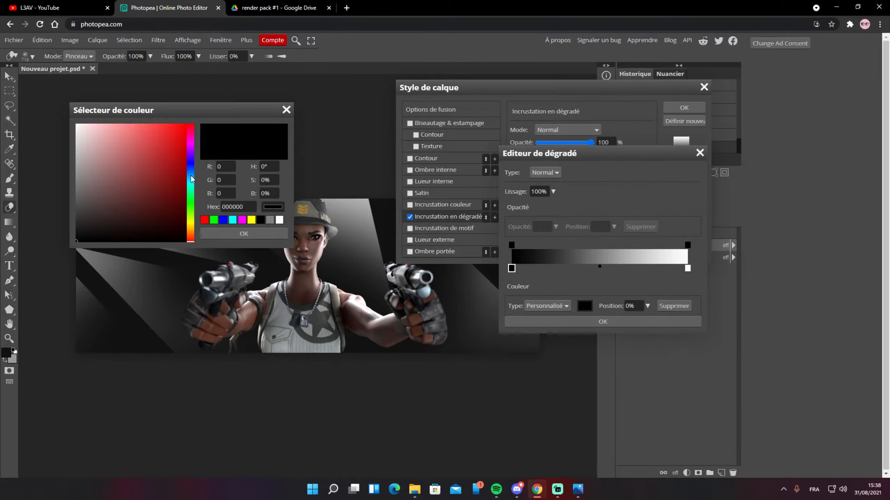
{"action": "left_click_drag", "start_coordinate": [191, 177], "coordinate": [191, 231]}
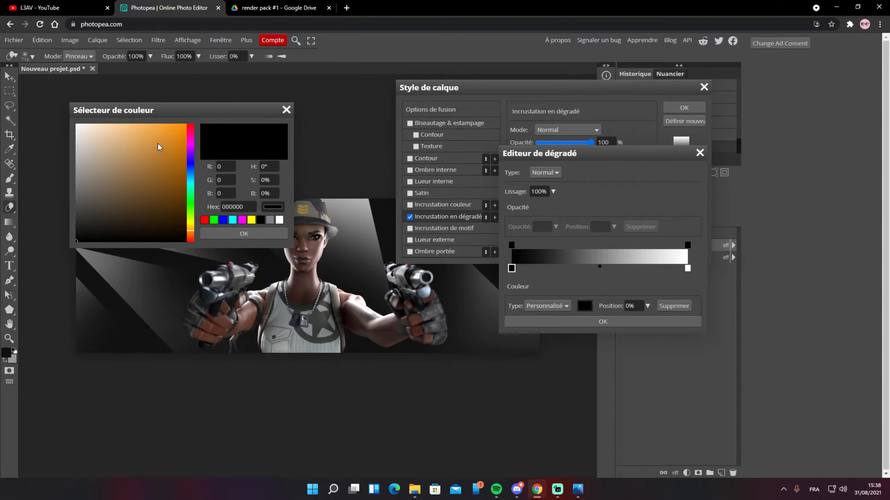
{"action": "left_click_drag", "start_coordinate": [160, 147], "coordinate": [234, 131]}
{"action": "left_click", "coordinate": [243, 233]}
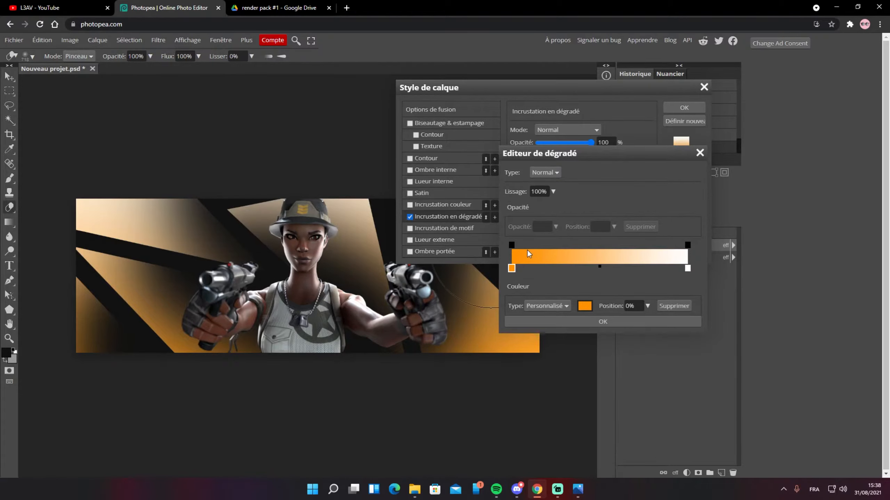
Set the gradient's end colour at 100% to dark orange-brown 78490b and apply the layer style
{"action": "double_click", "coordinate": [687, 269]}
{"action": "mouse_move", "coordinate": [174, 162]}
{"action": "left_mouse_down"}
{"action": "mouse_move", "coordinate": [167, 145]}
{"action": "mouse_move", "coordinate": [175, 168]}
{"action": "mouse_move", "coordinate": [159, 171]}
{"action": "mouse_move", "coordinate": [160, 180]}
{"action": "mouse_move", "coordinate": [177, 190]}
{"action": "left_mouse_up"}
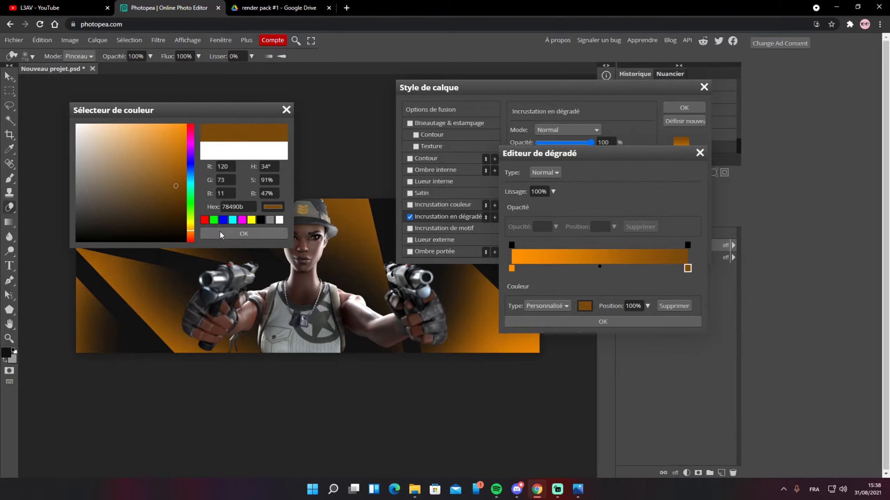
{"action": "left_click", "coordinate": [244, 233]}
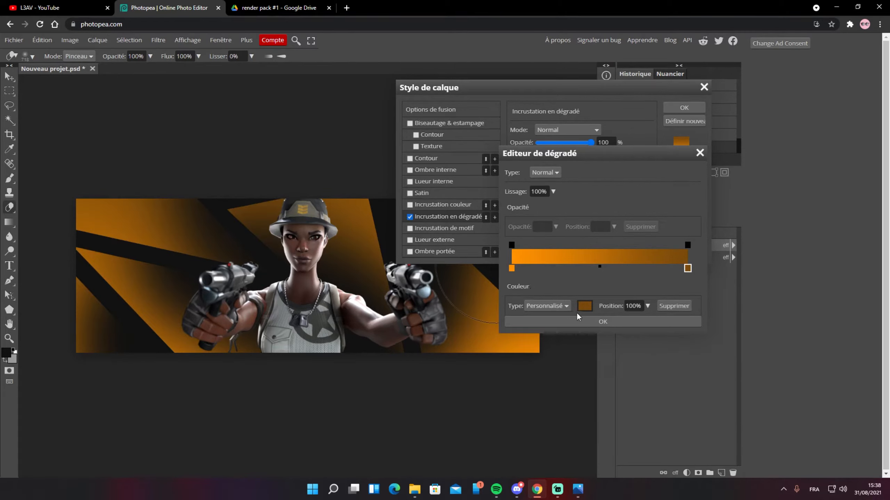
{"action": "left_click", "coordinate": [603, 322]}
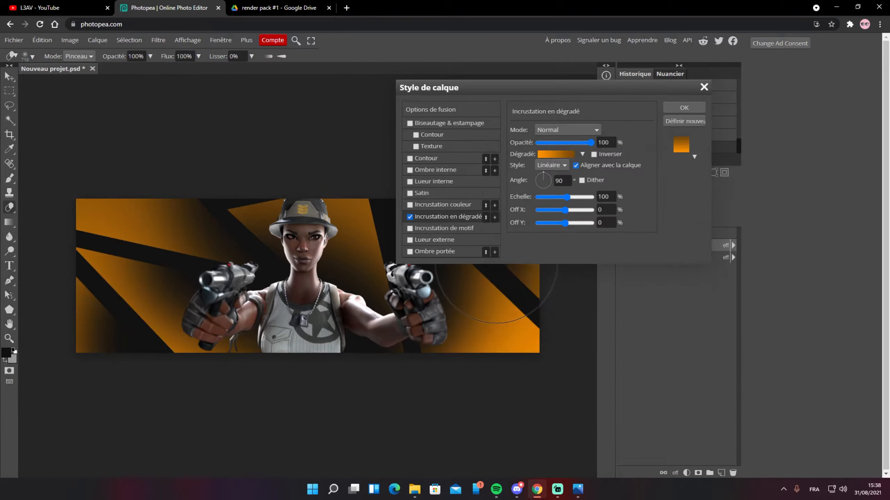
{"action": "left_click", "coordinate": [676, 109]}
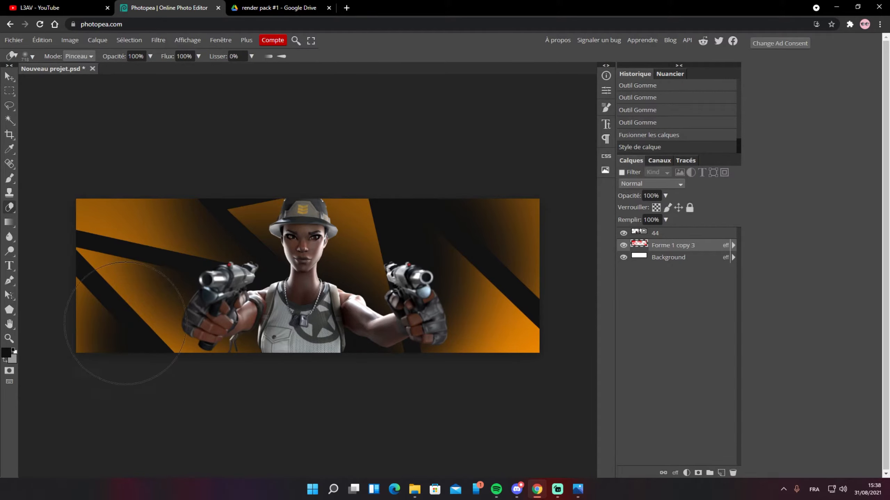
Draw a thin red rectangle along the full width of the banner's bottom edge and open its layer style
{"action": "right_click", "coordinate": [9, 309]}
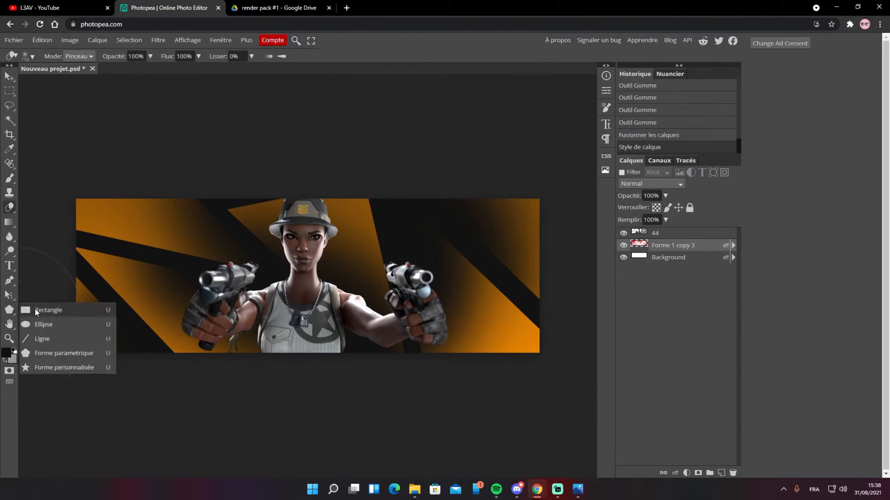
{"action": "left_click", "coordinate": [42, 310]}
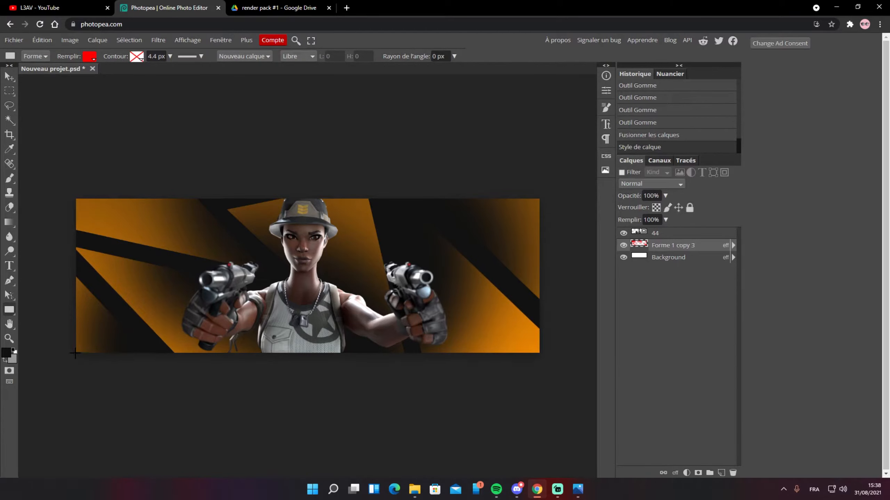
{"action": "left_click_drag", "start_coordinate": [75, 353], "coordinate": [539, 345]}
{"action": "double_click", "coordinate": [719, 247]}
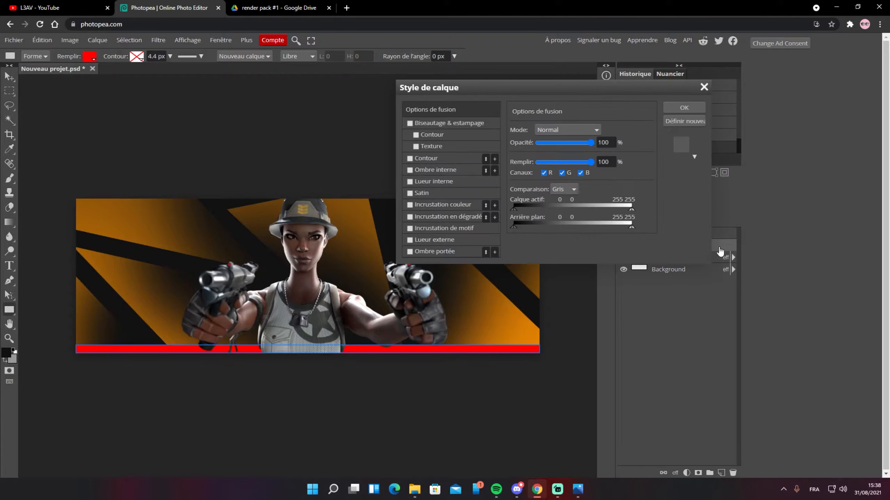
Apply a gradient overlay to the bottom strip and move the strip's layer above the character layer
{"action": "left_click", "coordinate": [438, 217]}
{"action": "left_click", "coordinate": [688, 108]}
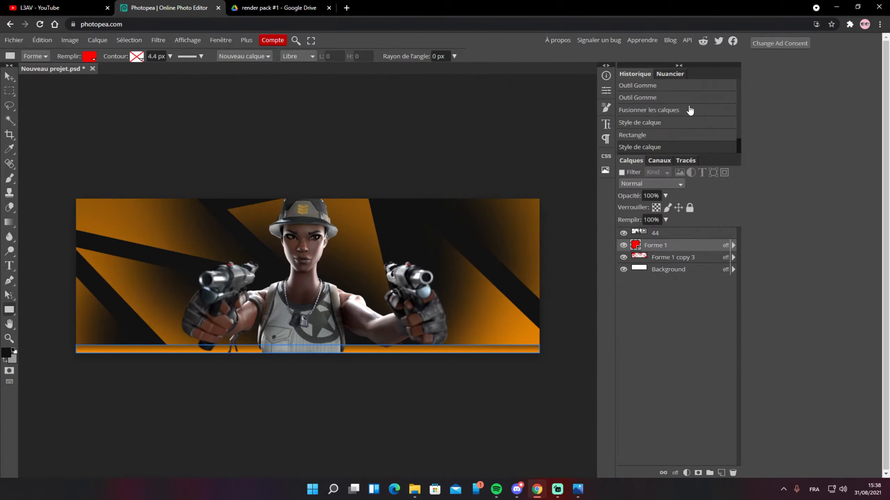
{"action": "left_click_drag", "start_coordinate": [685, 246], "coordinate": [685, 234]}
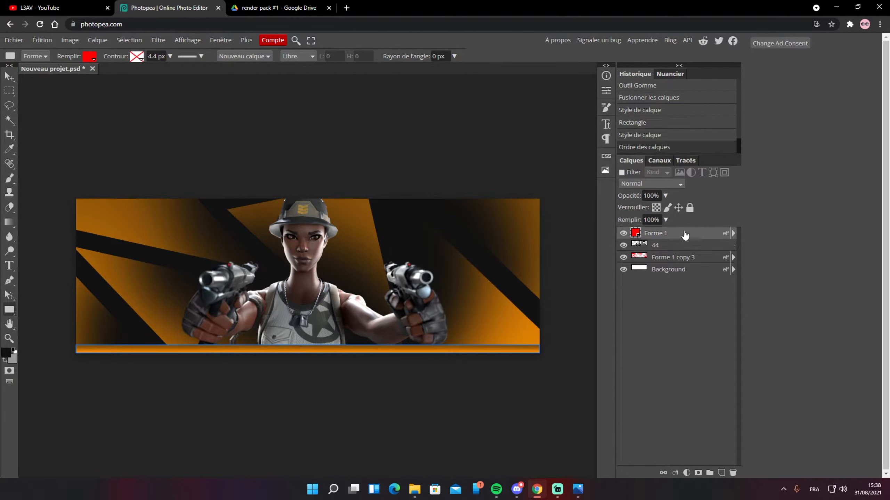
Set the angle of the bottom strip's gradient overlay to 87° and apply the layer style
{"action": "double_click", "coordinate": [684, 234]}
{"action": "left_click", "coordinate": [453, 216]}
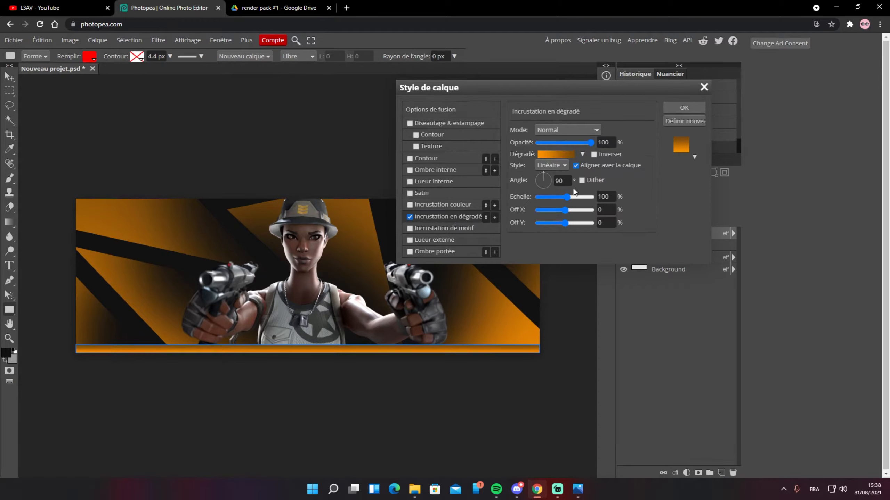
{"action": "left_click_drag", "start_coordinate": [540, 185], "coordinate": [544, 165]}
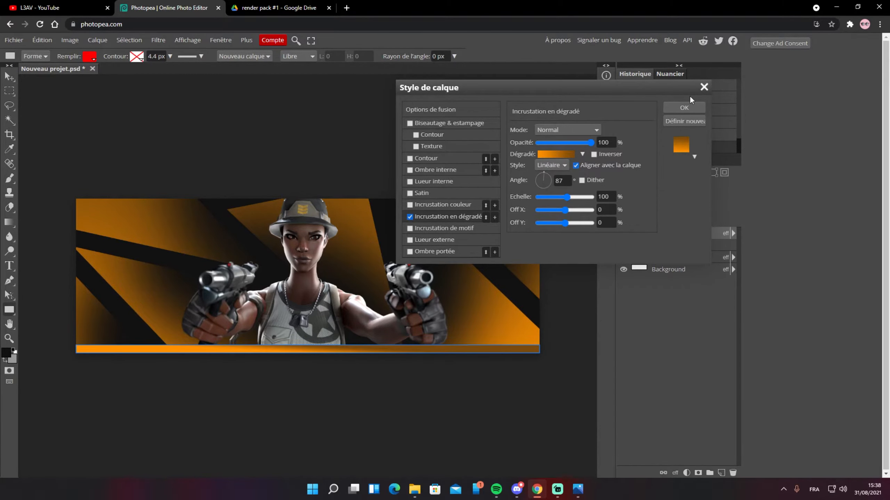
{"action": "left_click", "coordinate": [684, 108]}
Replace the bottom strip's gradient overlay with a solid bright orange colour overlay at 100% opacity
{"action": "double_click", "coordinate": [687, 236]}
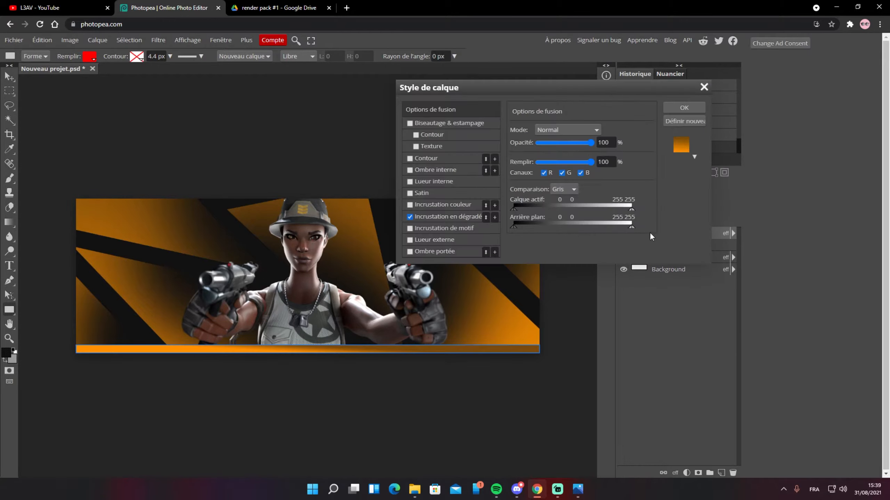
{"action": "left_click", "coordinate": [417, 217]}
{"action": "left_click", "coordinate": [409, 205]}
{"action": "left_click", "coordinate": [415, 205]}
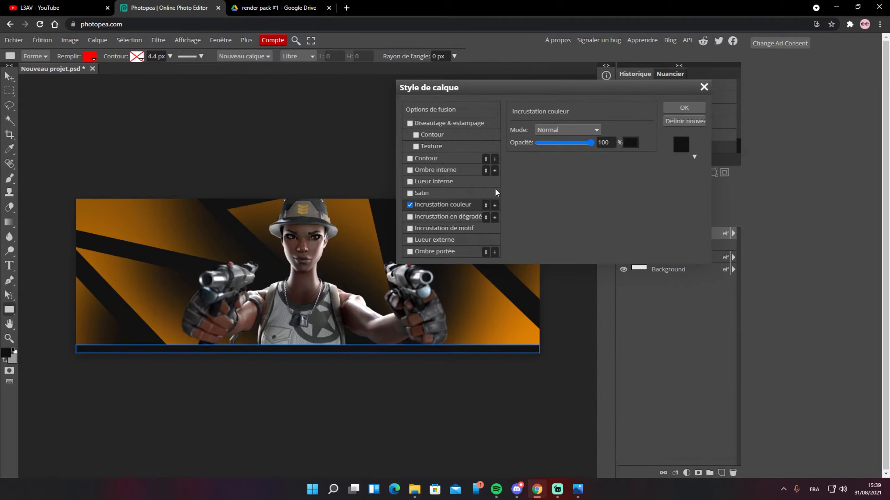
{"action": "left_click", "coordinate": [631, 143]}
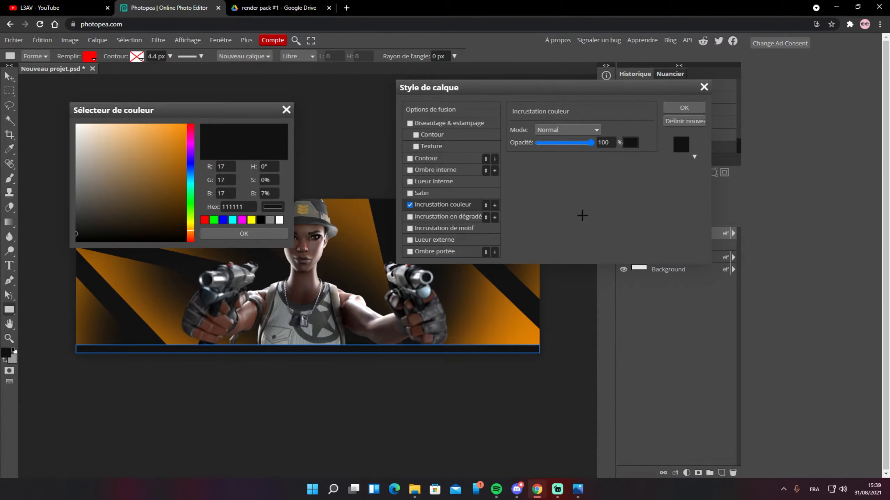
{"action": "left_click", "coordinate": [150, 140]}
{"action": "left_click", "coordinate": [243, 233]}
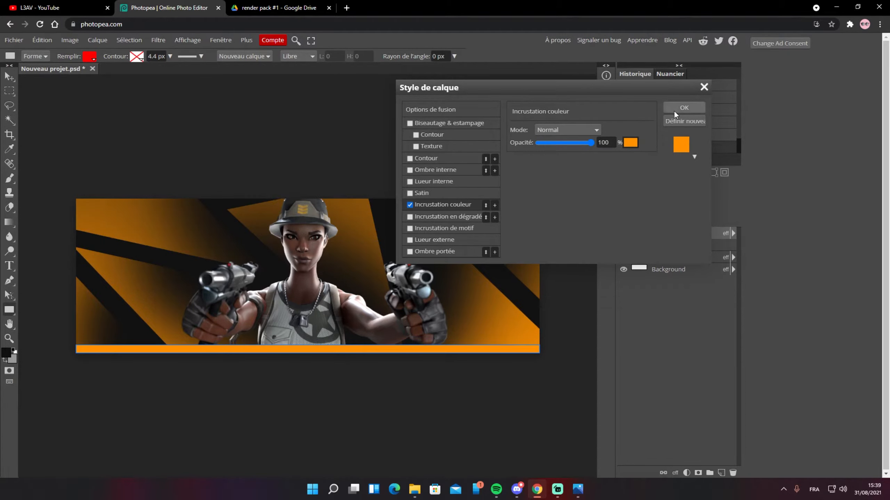
{"action": "left_click", "coordinate": [684, 108]}
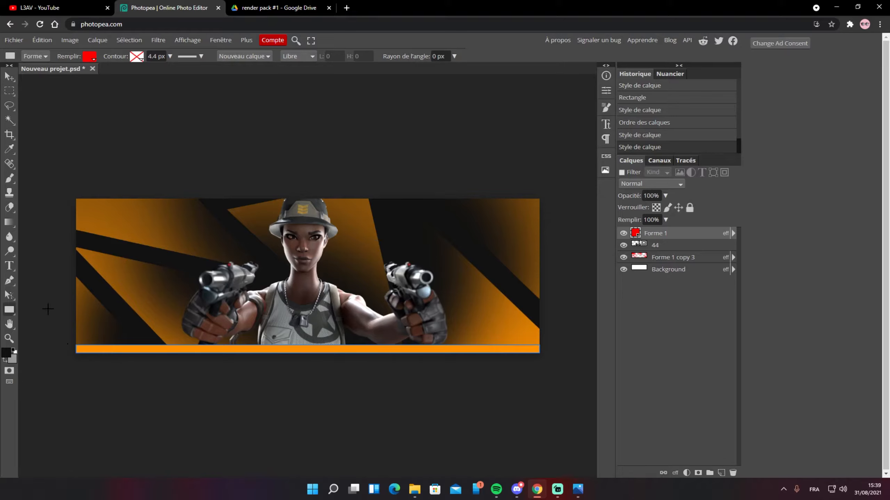
Add the text THUMBNAIL beside the character's head, above the gun
{"action": "left_click", "coordinate": [8, 266]}
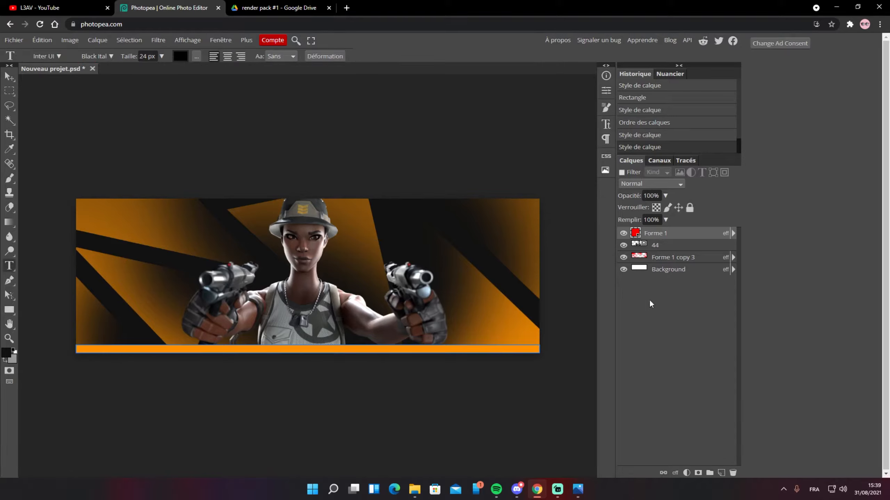
{"action": "left_click", "coordinate": [211, 250]}
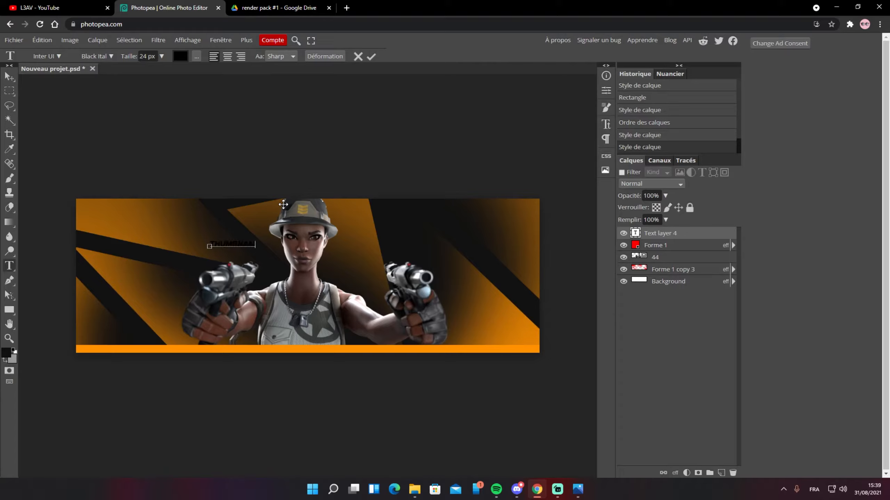
Try to change the colour of the THUMBNAIL text to white ffffff
{"action": "key", "text": "ctrl+a"}
{"action": "left_click", "coordinate": [181, 59]}
{"action": "left_click_drag", "start_coordinate": [123, 142], "coordinate": [34, 74]}
{"action": "left_click", "coordinate": [244, 234]}
{"action": "left_click", "coordinate": [181, 56]}
{"action": "left_click_drag", "start_coordinate": [186, 140], "coordinate": [31, 86]}
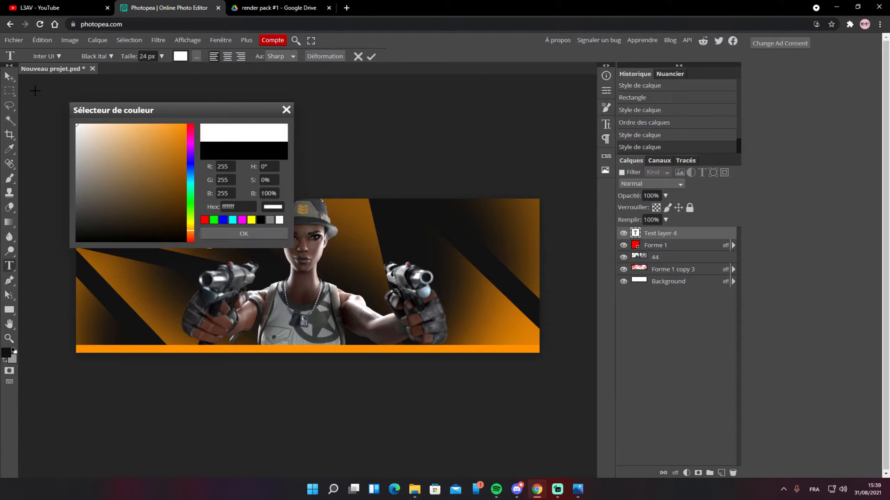
{"action": "left_click", "coordinate": [241, 234]}
Select all of the THUMBNAIL text, colour it white and commit the text edit
{"action": "key", "text": "ctrl+a"}
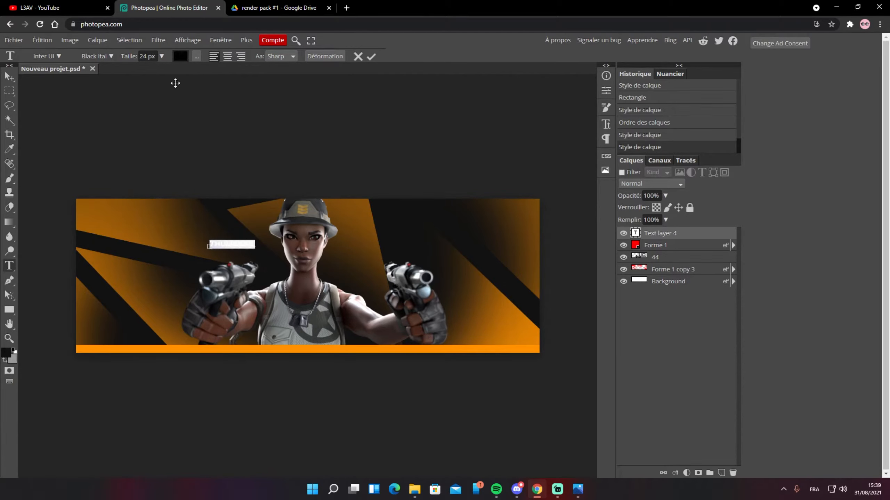
{"action": "left_click", "coordinate": [181, 56]}
{"action": "left_click_drag", "start_coordinate": [168, 158], "coordinate": [62, 105]}
{"action": "left_click", "coordinate": [231, 233]}
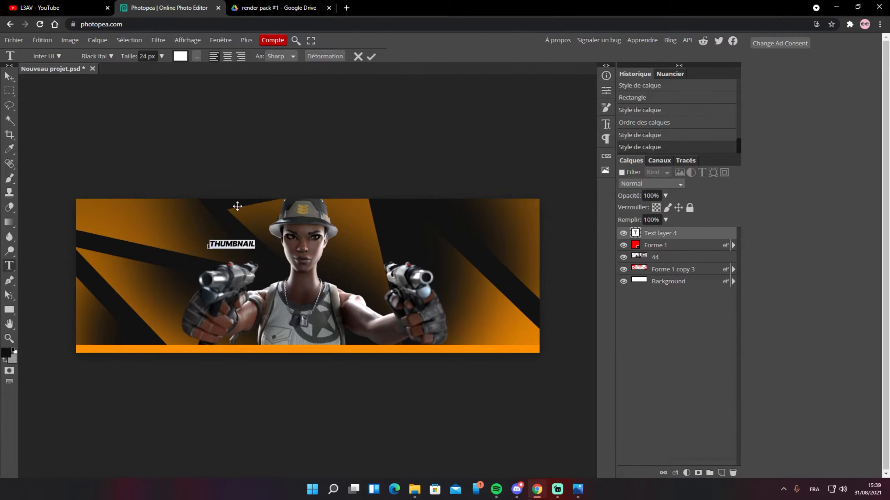
{"action": "left_click", "coordinate": [370, 57]}
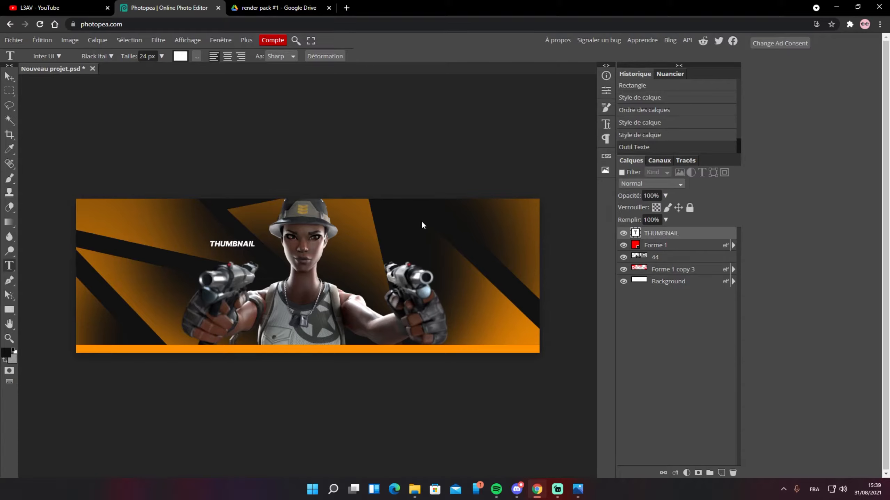
Enlarge the THUMBNAIL text to about 830%, rotate it 90° clockwise and place it vertically over the right side of the character's face
{"action": "left_click", "coordinate": [9, 77]}
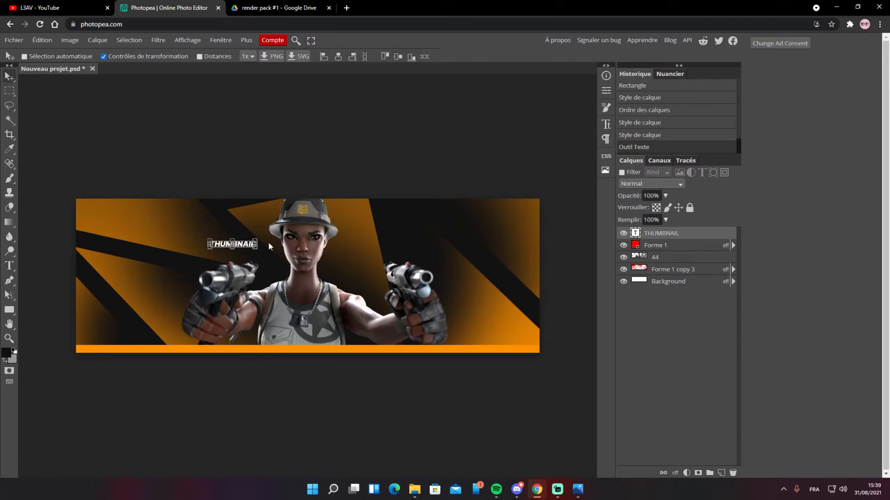
{"action": "left_click_drag", "start_coordinate": [257, 239], "coordinate": [585, 167]}
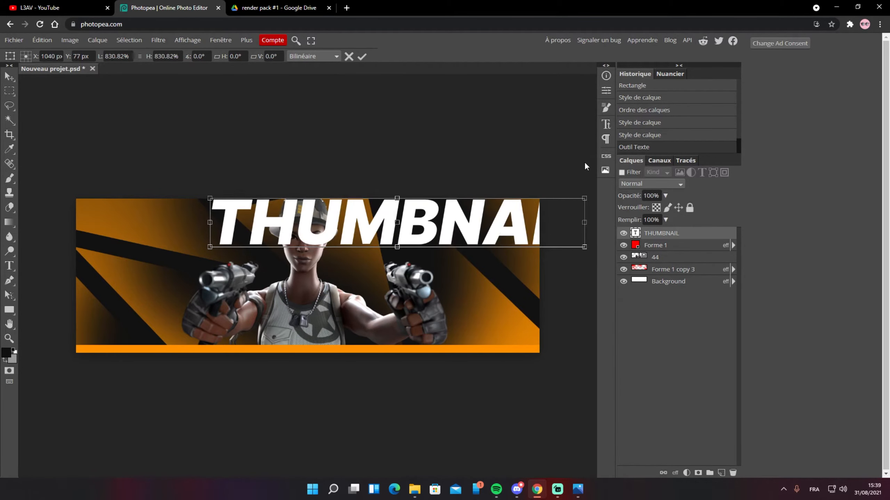
{"action": "left_click_drag", "start_coordinate": [198, 188], "coordinate": [409, 141]}
{"action": "left_click_drag", "start_coordinate": [398, 242], "coordinate": [353, 324]}
{"action": "left_click_drag", "start_coordinate": [352, 340], "coordinate": [341, 334]}
{"action": "left_click", "coordinate": [362, 56]}
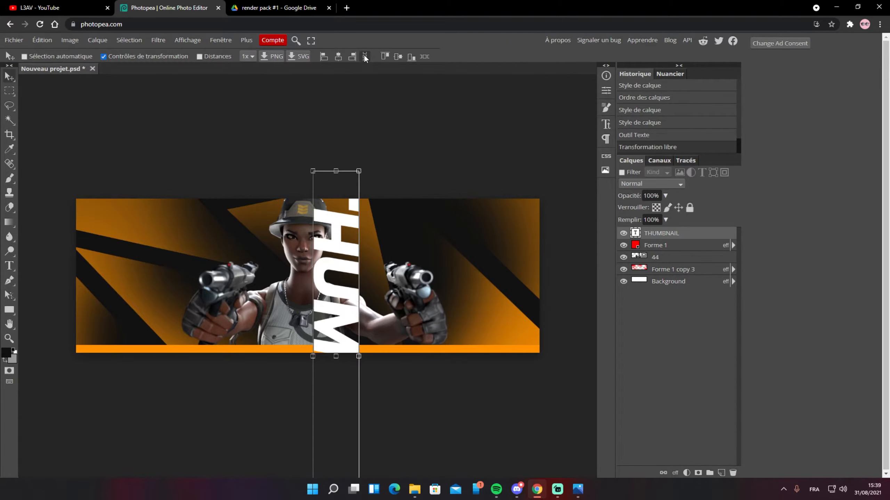
Duplicate the vertical THUMBNAIL text and move the copy to the left of the original, leaving a small gap
{"action": "key", "text": "ctrl+j"}
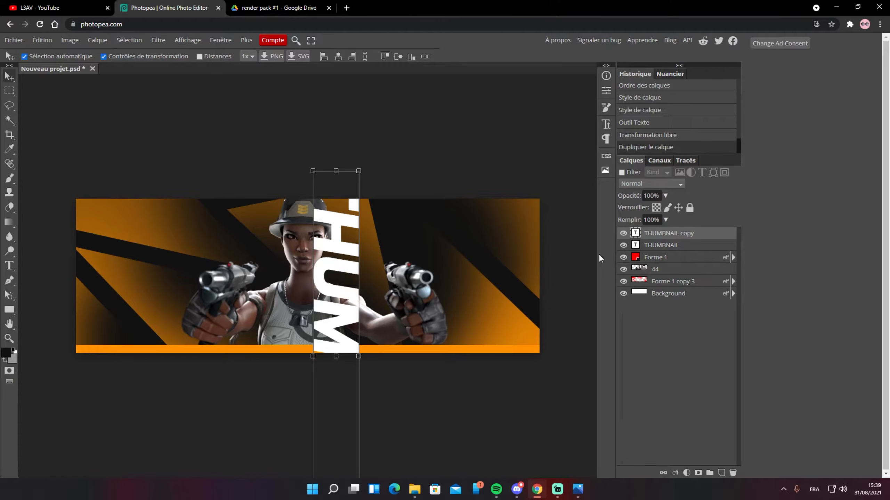
{"action": "left_click_drag", "start_coordinate": [340, 291], "coordinate": [280, 292]}
{"action": "right_click", "coordinate": [304, 338]}
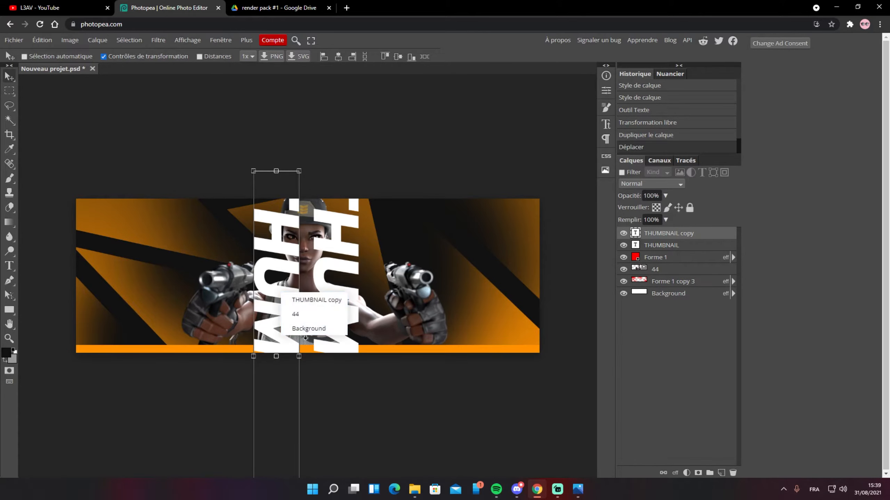
Flip the THUMBNAIL copy horizontally and shift it slightly so it mirrors the original text
{"action": "left_click", "coordinate": [69, 40]}
{"action": "mouse_move", "coordinate": [44, 41]}
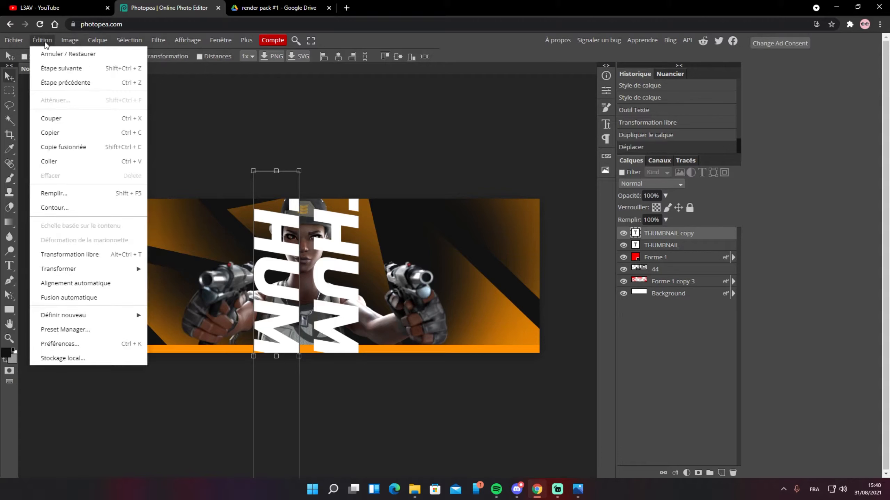
{"action": "mouse_move", "coordinate": [108, 270]}
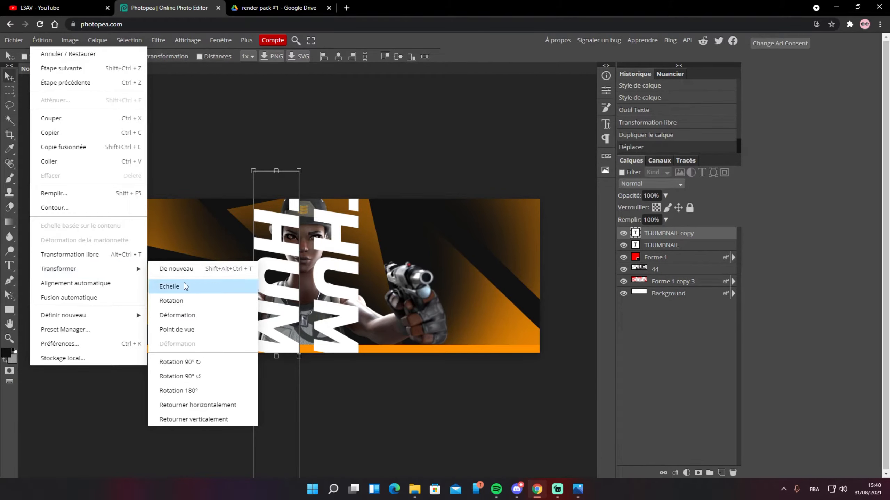
{"action": "left_click", "coordinate": [210, 405]}
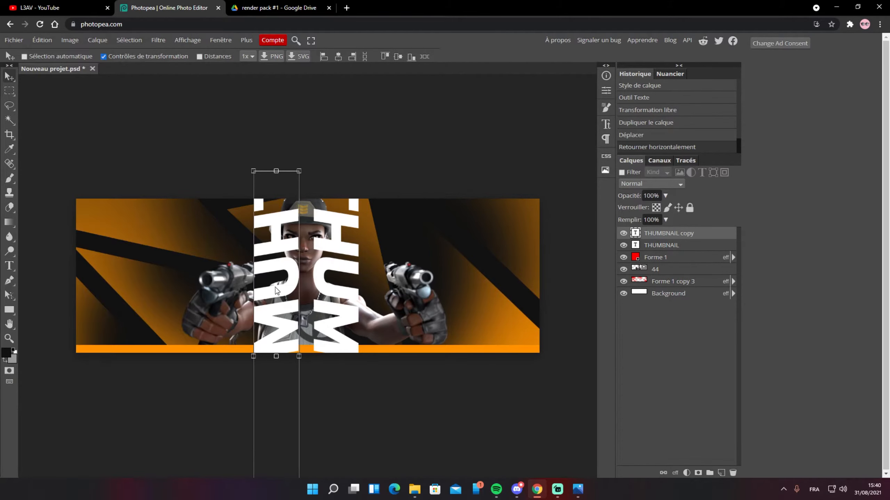
{"action": "left_click_drag", "start_coordinate": [289, 273], "coordinate": [289, 284]}
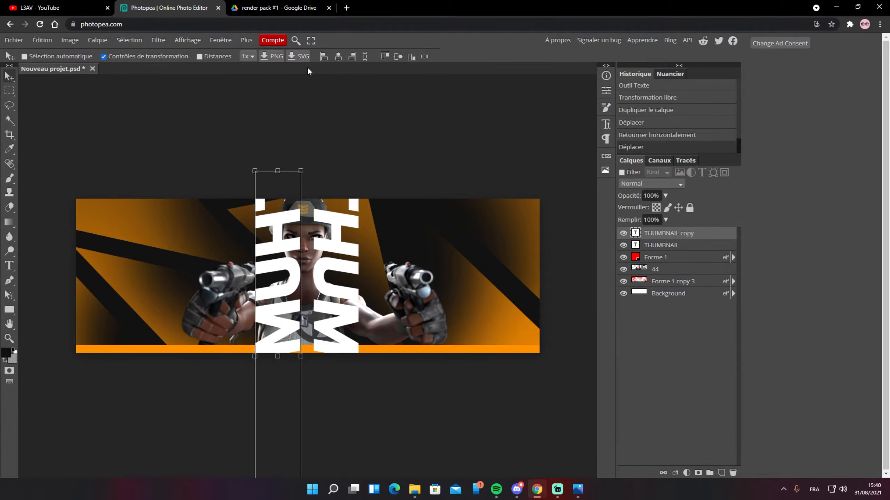
Move both THUMBNAIL text layers below the character layer and shift them slightly to the left
{"action": "left_click", "coordinate": [683, 246], "text": "shift"}
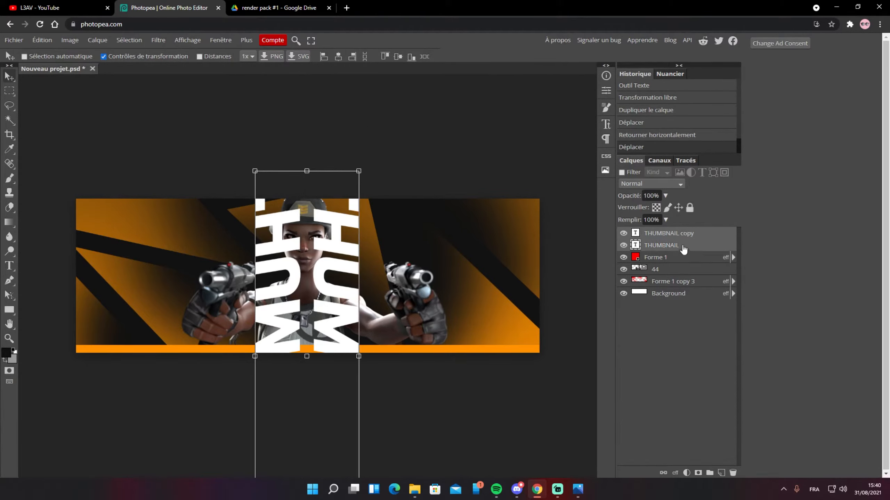
{"action": "left_click_drag", "start_coordinate": [683, 246], "coordinate": [677, 273]}
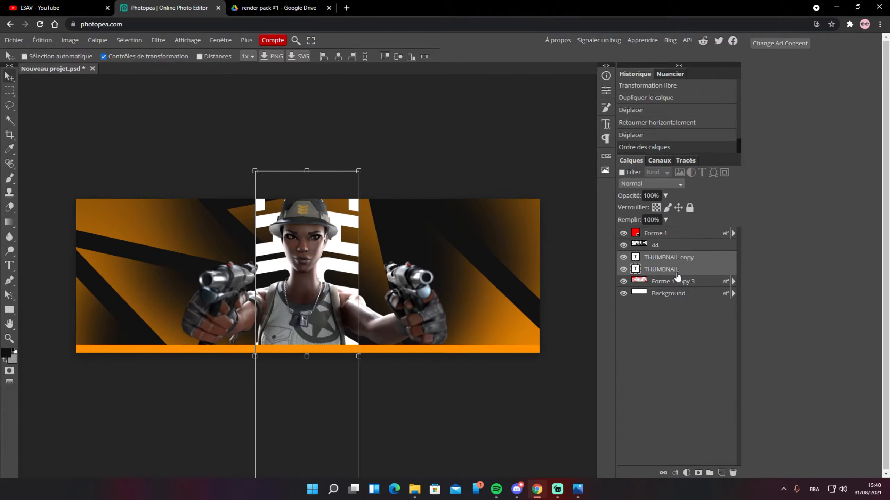
{"action": "left_click_drag", "start_coordinate": [339, 239], "coordinate": [336, 240]}
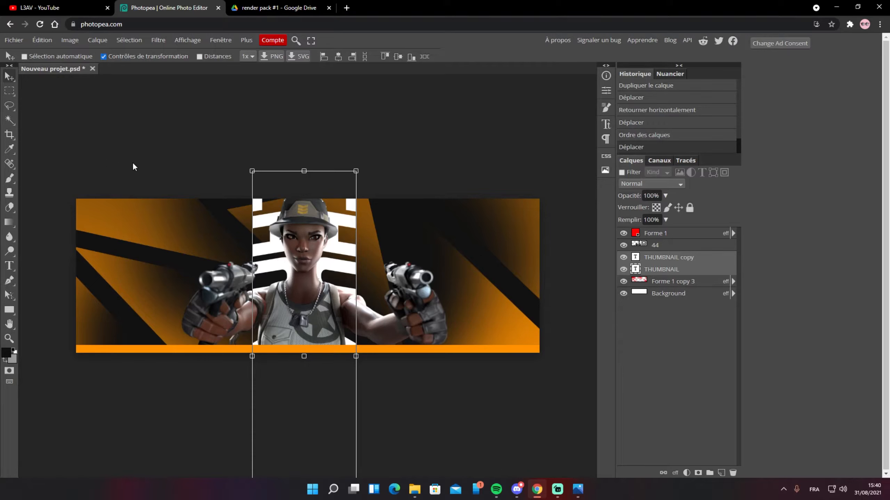
Nudge both vertical THUMBNAIL texts down a little behind the character
{"action": "key", "text": "Down"}
{"action": "key", "text": "Down"}
{"action": "key", "text": "Down"}
{"action": "key", "text": "Down"}
{"action": "key", "text": "Down"}
{"action": "key", "text": "Down"}
{"action": "key", "text": "Down"}
{"action": "key", "text": "Down"}
{"action": "key", "text": "Down"}
{"action": "key", "text": "Down"}
{"action": "key", "text": "Down"}
{"action": "key", "text": "Down"}
{"action": "key", "text": "Down"}
{"action": "key", "text": "Down"}
{"action": "key", "text": "Down"}
{"action": "key", "text": "Down"}
{"action": "key", "text": "Down"}
{"action": "key", "text": "Down"}
{"action": "key", "text": "Down"}
{"action": "key", "text": "Down"}
{"action": "key", "text": "Down"}
{"action": "key", "text": "Down"}
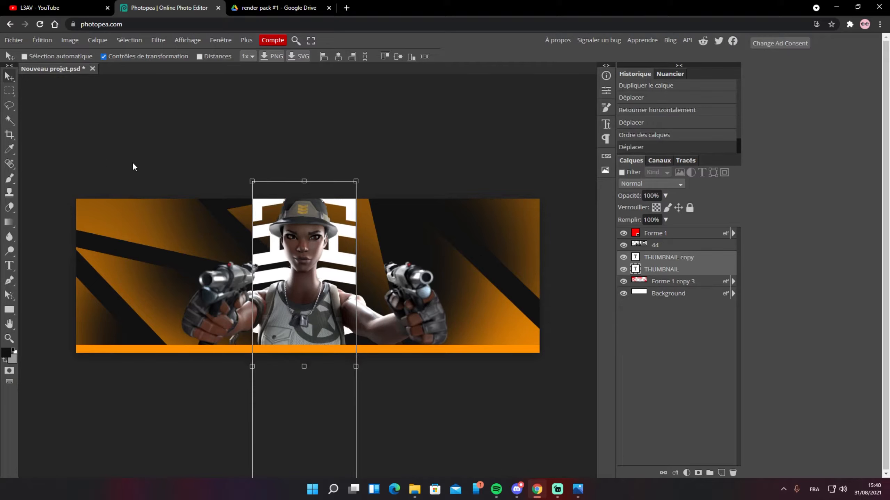
{"action": "key", "text": "Down"}
{"action": "key", "text": "Down"}
{"action": "key", "text": "Down"}
{"action": "key", "text": "Down"}
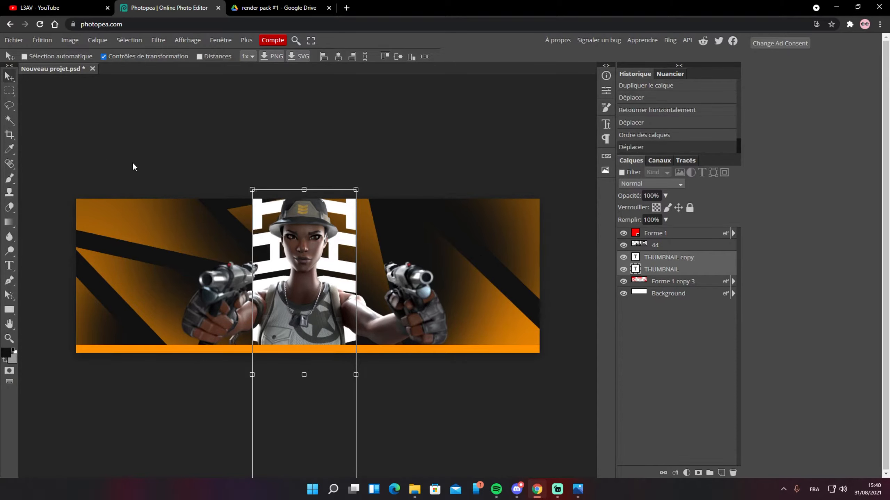
{"action": "key", "text": "m"}
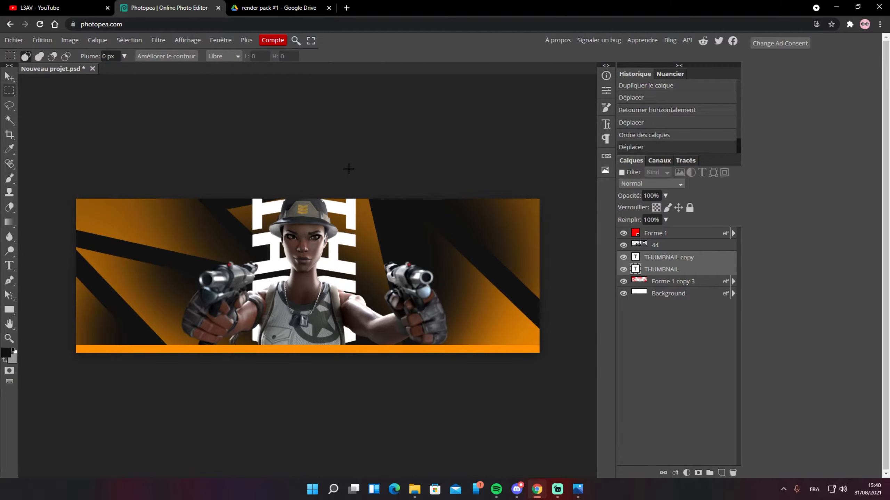
{"action": "left_click", "coordinate": [349, 169]}
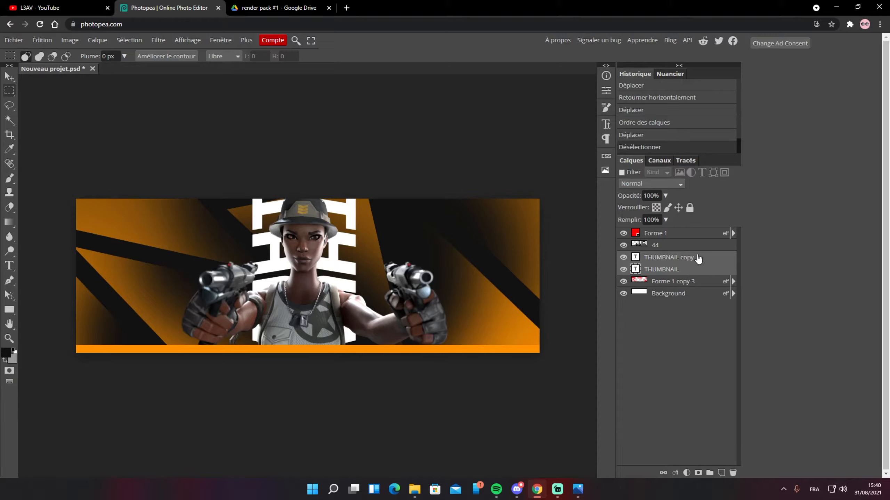
{"action": "left_click", "coordinate": [679, 237]}
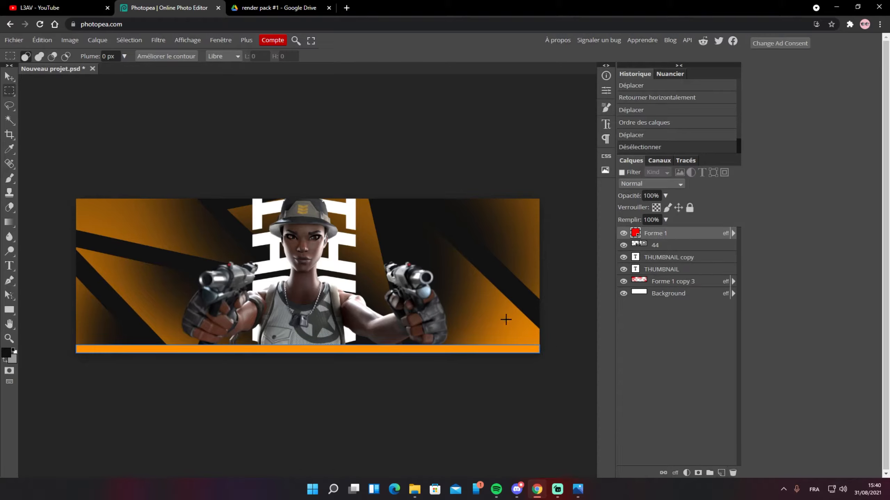
{"action": "scroll", "coordinate": [335, 290], "scroll_direction": "up", "scroll_amount": 4}
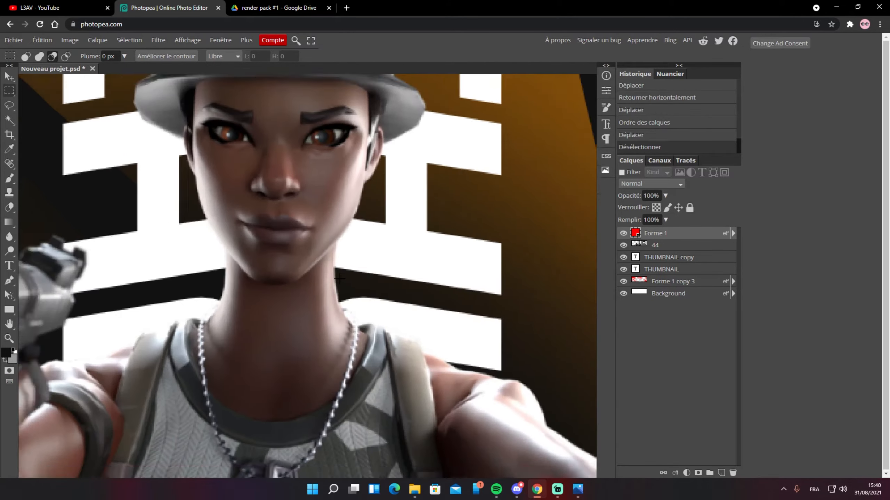
{"action": "scroll", "coordinate": [312, 251], "scroll_direction": "down", "scroll_amount": 2}
Add a new empty layer directly above the character layer and clip it to the character
{"action": "left_click", "coordinate": [678, 246]}
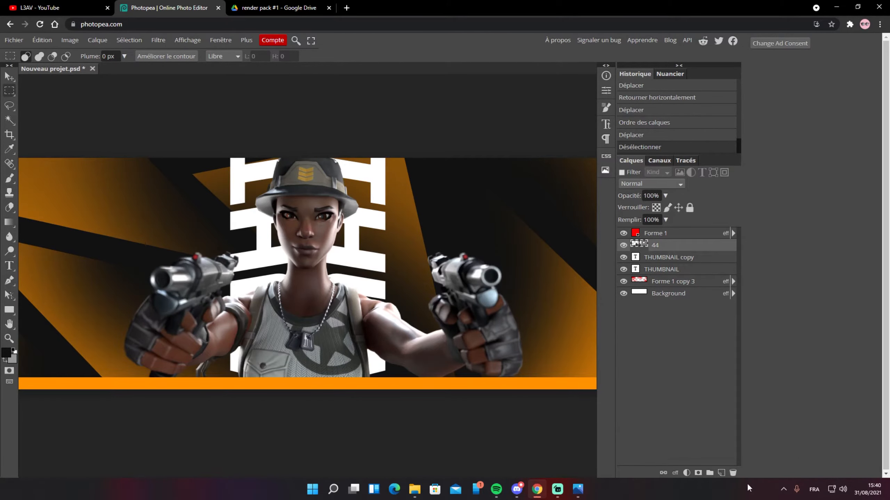
{"action": "left_click", "coordinate": [721, 472]}
{"action": "right_click", "coordinate": [676, 248]}
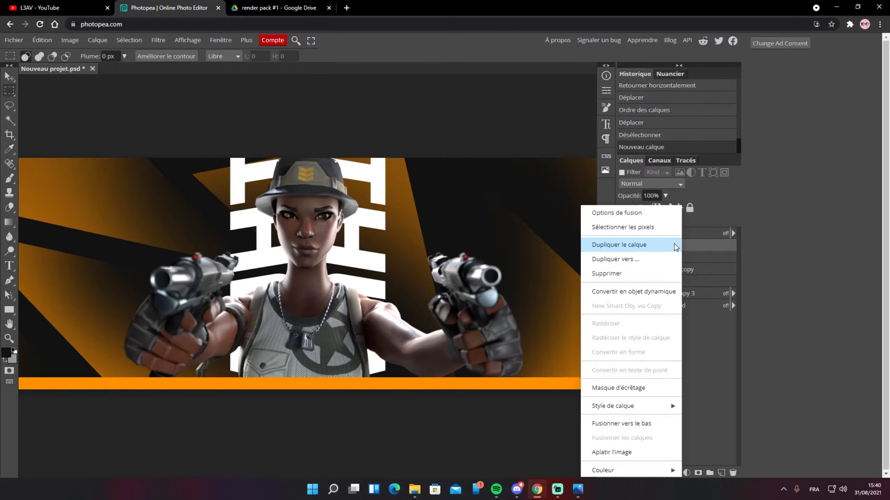
{"action": "left_click", "coordinate": [627, 387]}
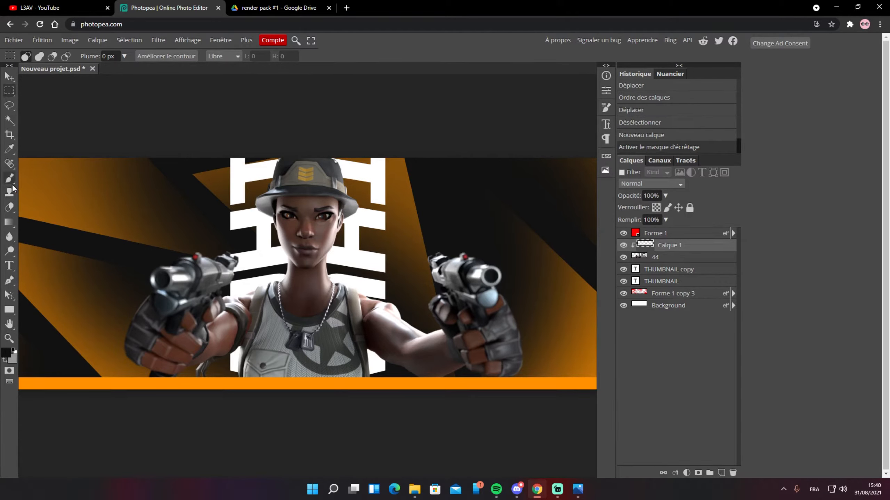
Set up the Brush tool with white as the foreground colour and a soft tip at 0% hardness
{"action": "left_click", "coordinate": [10, 178]}
{"action": "left_click", "coordinate": [7, 353]}
{"action": "left_click_drag", "start_coordinate": [83, 132], "coordinate": [73, 122]}
{"action": "left_click", "coordinate": [256, 234]}
{"action": "left_click_drag", "start_coordinate": [262, 308], "coordinate": [296, 307]}
{"action": "right_click", "coordinate": [293, 293]}
{"action": "left_click_drag", "start_coordinate": [413, 333], "coordinate": [261, 313]}
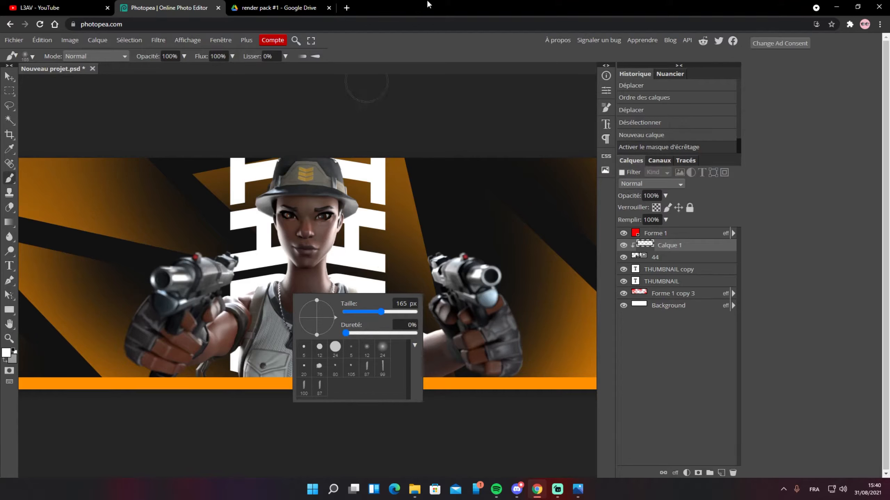
{"action": "left_click", "coordinate": [368, 105]}
Paint soft white light on the clipped layer over the character's shoulders, neck area and both sides of the hat
{"action": "left_click_drag", "start_coordinate": [242, 261], "coordinate": [298, 262]}
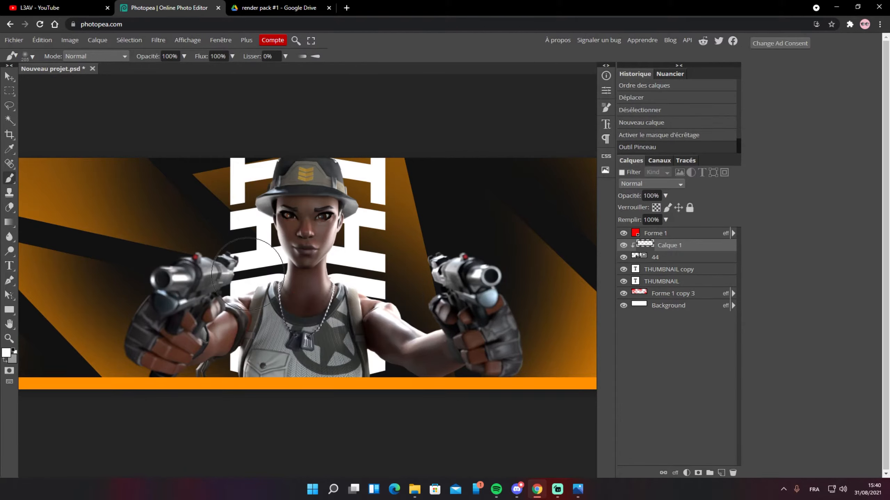
{"action": "left_click_drag", "start_coordinate": [243, 279], "coordinate": [199, 280]}
{"action": "left_click", "coordinate": [252, 281]}
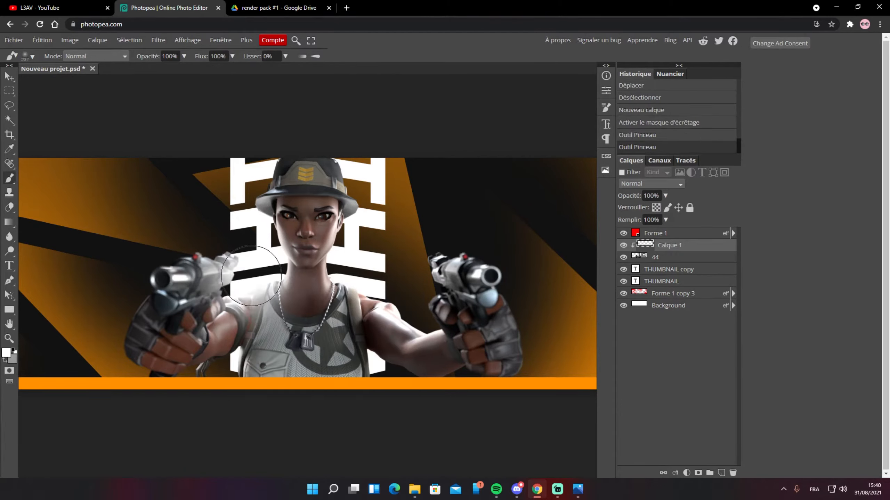
{"action": "left_click", "coordinate": [254, 277]}
{"action": "left_click", "coordinate": [364, 275]}
{"action": "left_click", "coordinate": [361, 275]}
{"action": "left_click", "coordinate": [352, 277]}
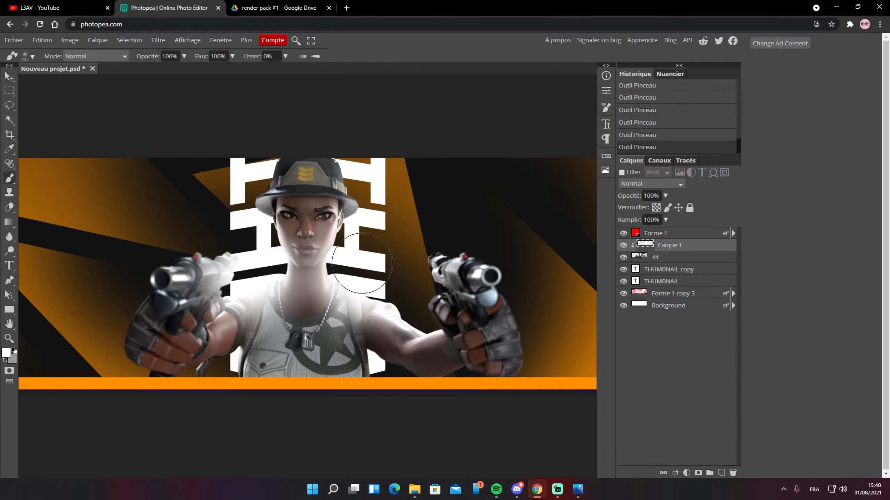
{"action": "left_click", "coordinate": [338, 270]}
{"action": "left_click_drag", "start_coordinate": [393, 179], "coordinate": [368, 183]}
{"action": "left_click_drag", "start_coordinate": [253, 152], "coordinate": [242, 179]}
{"action": "left_click", "coordinate": [265, 145]}
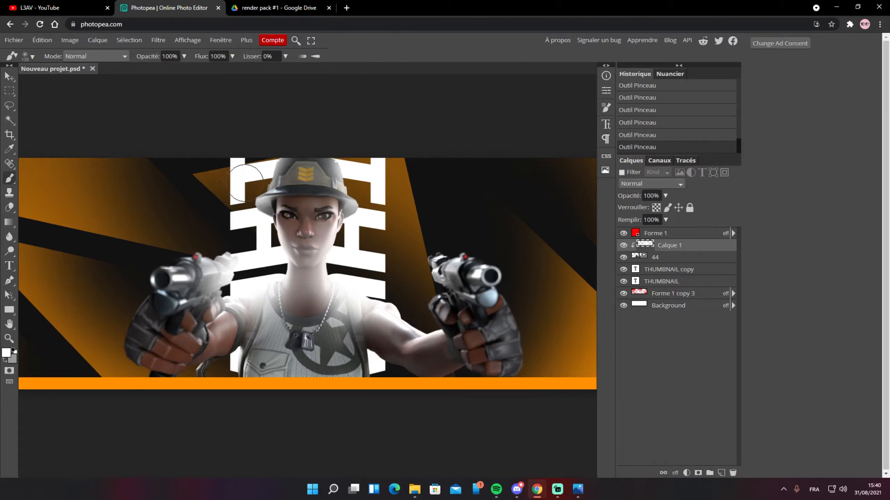
{"action": "left_click", "coordinate": [245, 184]}
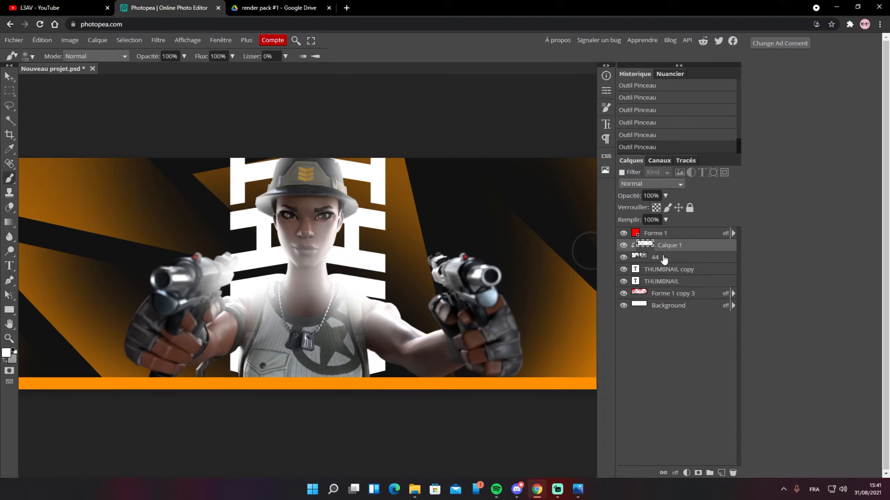
Turn the white light layer's clipping mask off and back on to compare the effect
{"action": "right_click", "coordinate": [689, 248]}
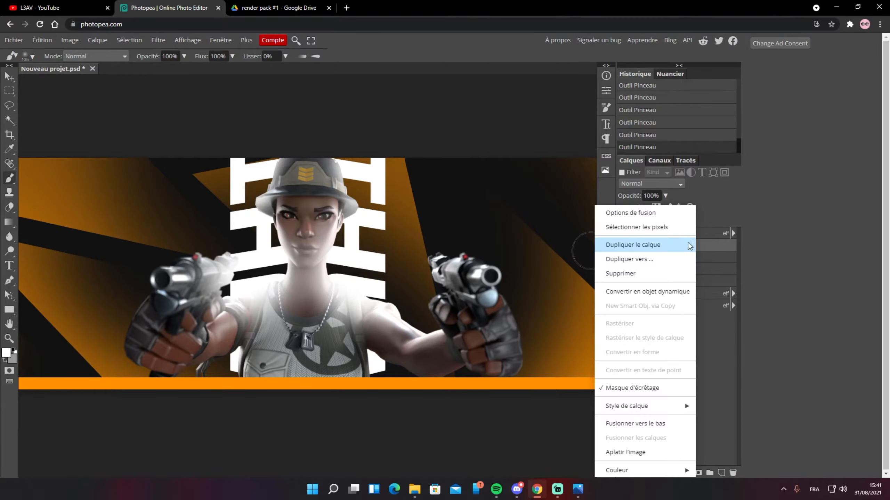
{"action": "left_click", "coordinate": [660, 389]}
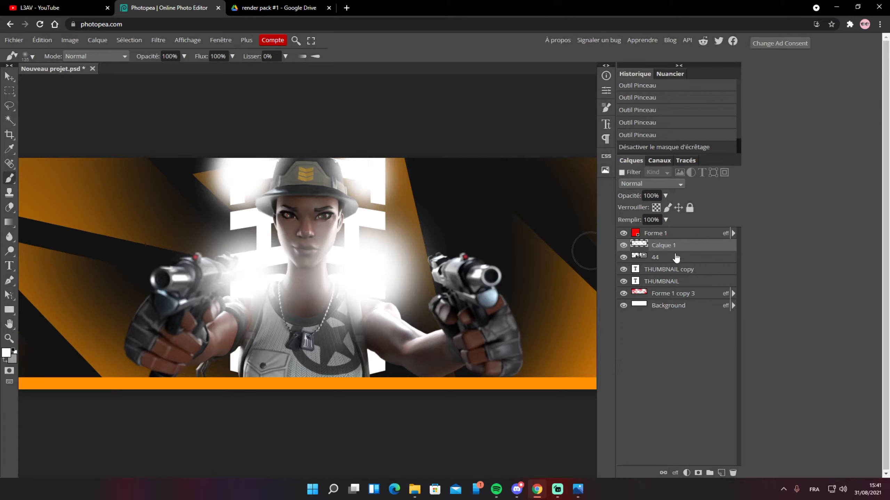
{"action": "right_click", "coordinate": [677, 247]}
{"action": "left_click", "coordinate": [638, 386]}
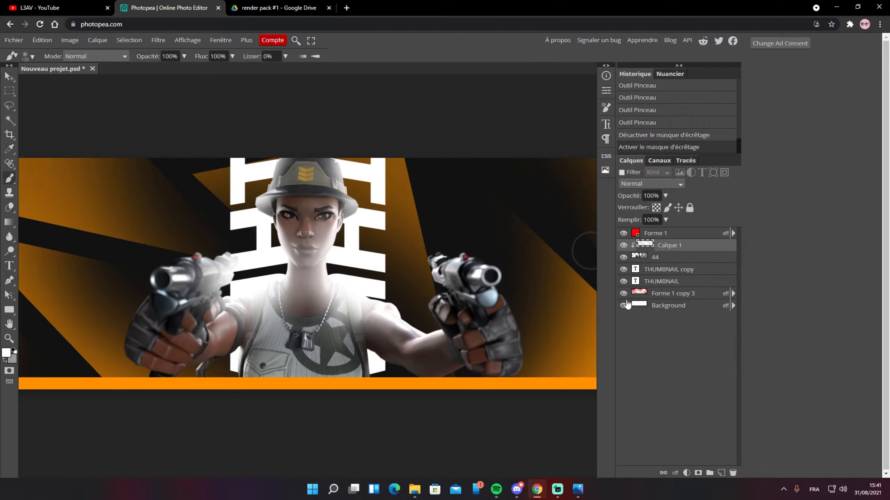
Set the white light layer's blend mode to Lumière crue and its opacity to 50%
{"action": "left_click", "coordinate": [656, 184]}
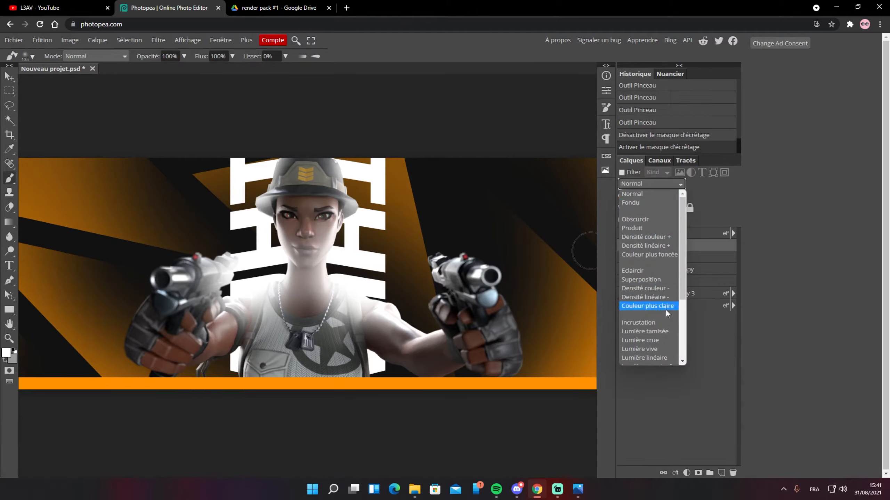
{"action": "scroll", "coordinate": [652, 302], "scroll_direction": "down", "scroll_amount": 3}
{"action": "left_click", "coordinate": [657, 241]}
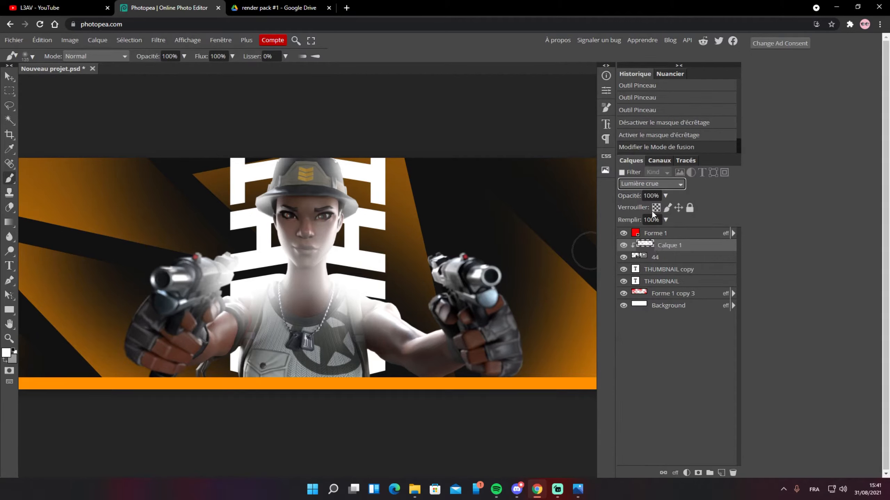
{"action": "left_click", "coordinate": [665, 196]}
{"action": "left_click_drag", "start_coordinate": [668, 209], "coordinate": [646, 210]}
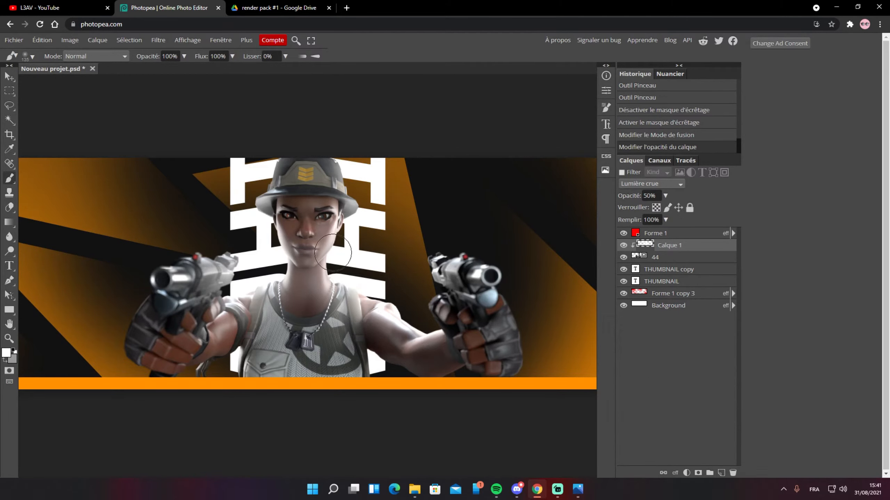
Add another empty layer above the white light layer and clip it to the character
{"action": "scroll", "coordinate": [306, 181], "scroll_direction": "up", "scroll_amount": 5}
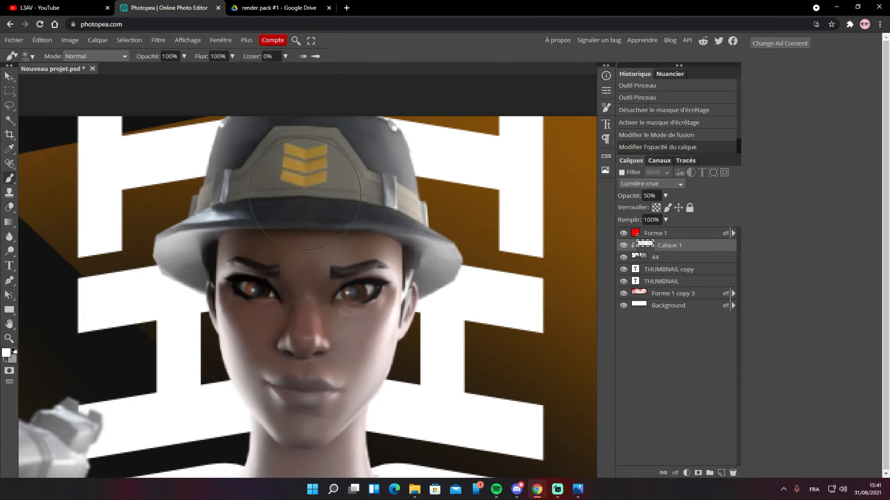
{"action": "scroll", "coordinate": [324, 210], "scroll_direction": "down", "scroll_amount": 2}
{"action": "left_click", "coordinate": [721, 472]}
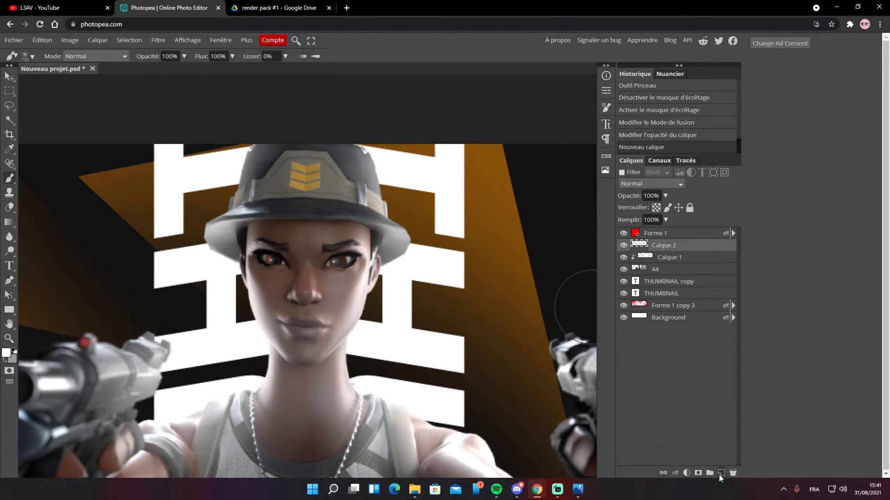
{"action": "right_click", "coordinate": [677, 250]}
{"action": "left_click", "coordinate": [619, 387]}
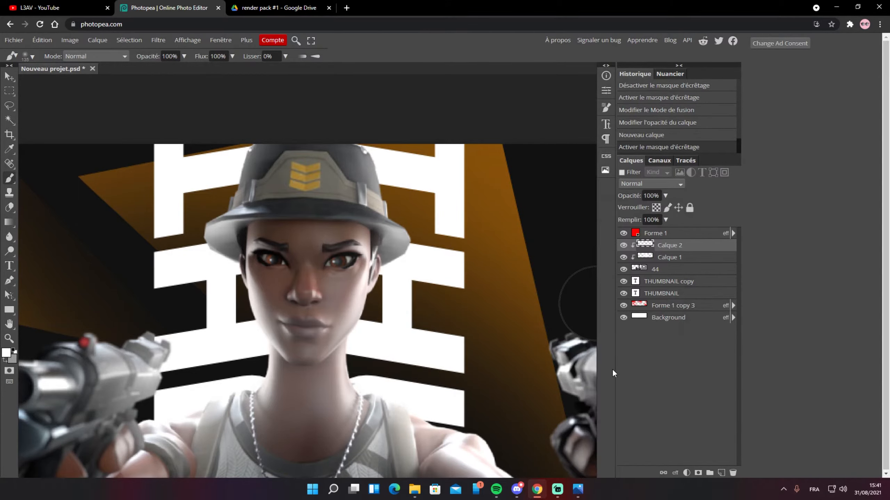
Paint soft bright-orange spots over both of the character's eyes on the new clipped layer
{"action": "scroll", "coordinate": [324, 259], "scroll_direction": "up", "scroll_amount": 3}
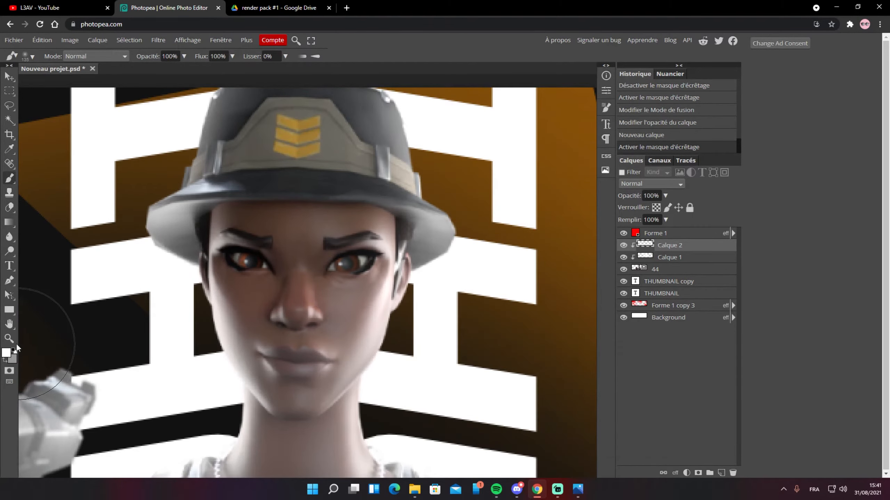
{"action": "left_click", "coordinate": [6, 354]}
{"action": "left_click", "coordinate": [141, 168]}
{"action": "left_click", "coordinate": [244, 234]}
{"action": "left_click", "coordinate": [241, 249]}
{"action": "mouse_move", "coordinate": [211, 253]}
{"action": "left_mouse_down"}
{"action": "mouse_move", "coordinate": [203, 255]}
{"action": "mouse_move", "coordinate": [228, 267]}
{"action": "mouse_move", "coordinate": [214, 268]}
{"action": "left_mouse_up"}
{"action": "left_click", "coordinate": [251, 261]}
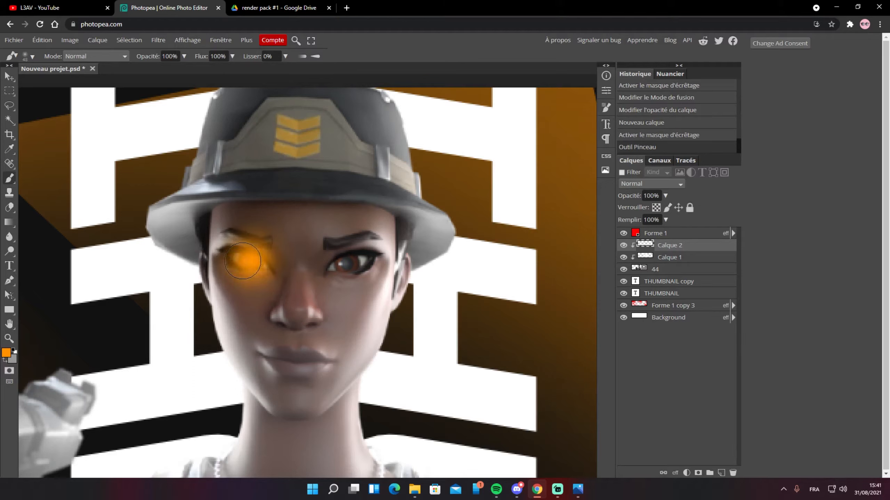
{"action": "left_click", "coordinate": [241, 261]}
{"action": "left_click", "coordinate": [352, 263]}
{"action": "left_click", "coordinate": [351, 262]}
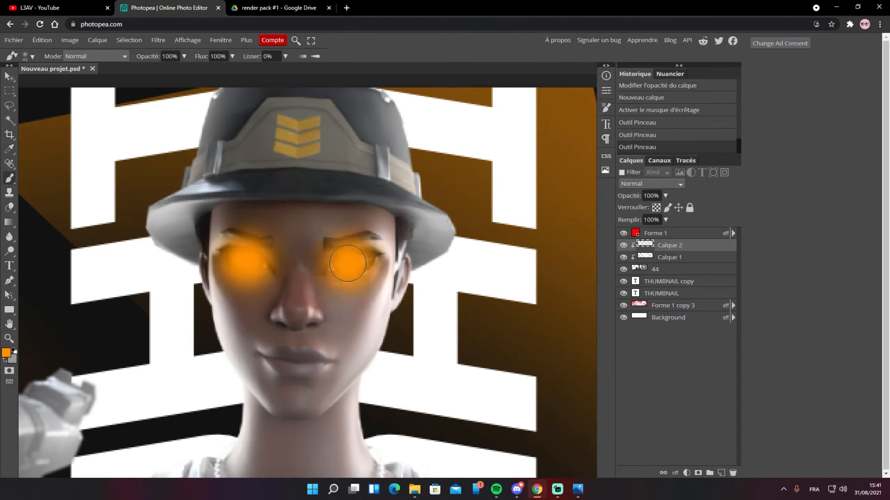
Set the orange eye layer's blend mode to Lumière crue and its opacity to 15%
{"action": "left_click", "coordinate": [651, 184]}
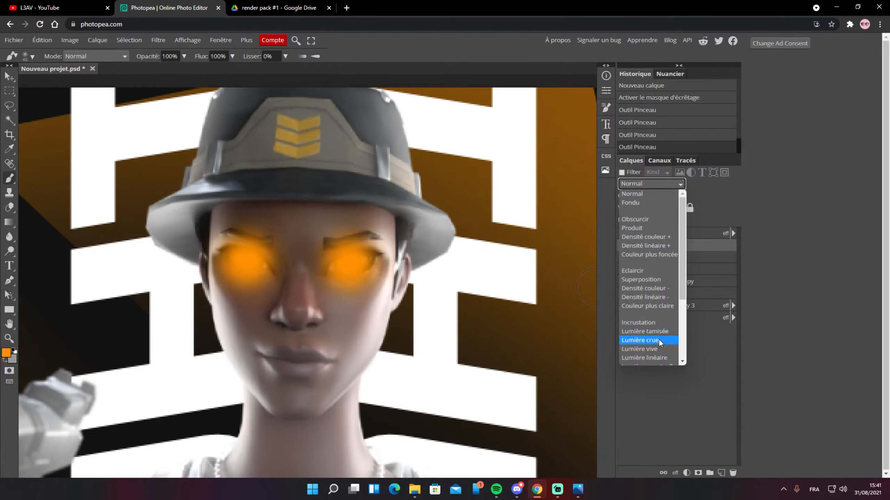
{"action": "left_click", "coordinate": [640, 339]}
{"action": "left_click", "coordinate": [665, 196]}
{"action": "left_click_drag", "start_coordinate": [653, 209], "coordinate": [632, 212]}
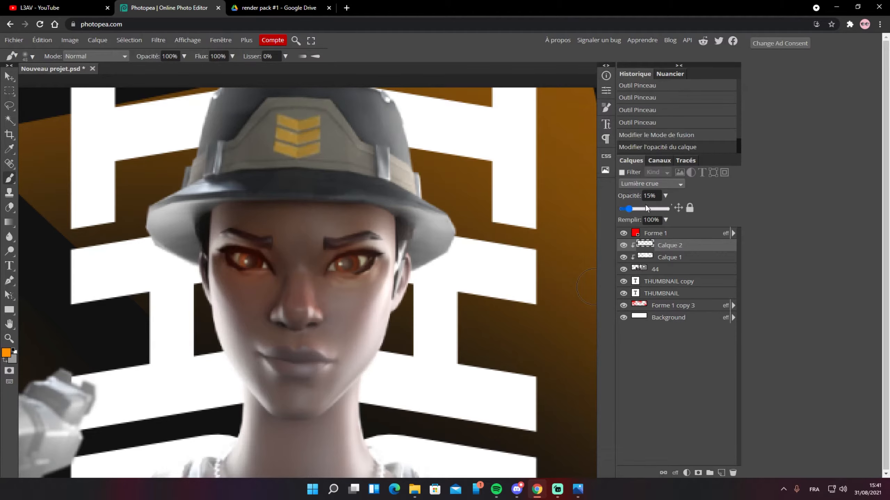
{"action": "left_click", "coordinate": [680, 197]}
Lower the orange eye layer's opacity to 10% and check the glow against the whole banner
{"action": "scroll", "coordinate": [331, 279], "scroll_direction": "down", "scroll_amount": 9}
{"action": "scroll", "coordinate": [331, 279], "scroll_direction": "up", "scroll_amount": 10}
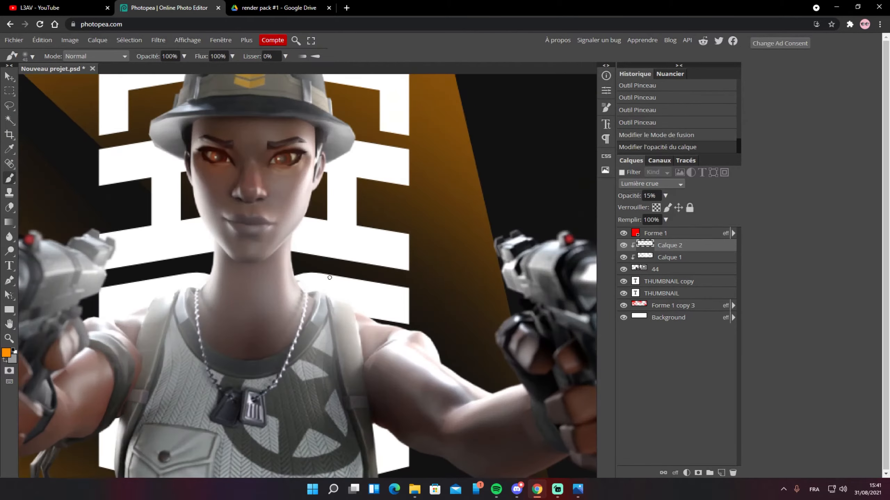
{"action": "scroll", "coordinate": [331, 276], "scroll_direction": "down", "scroll_amount": 4}
{"action": "left_click", "coordinate": [665, 196]}
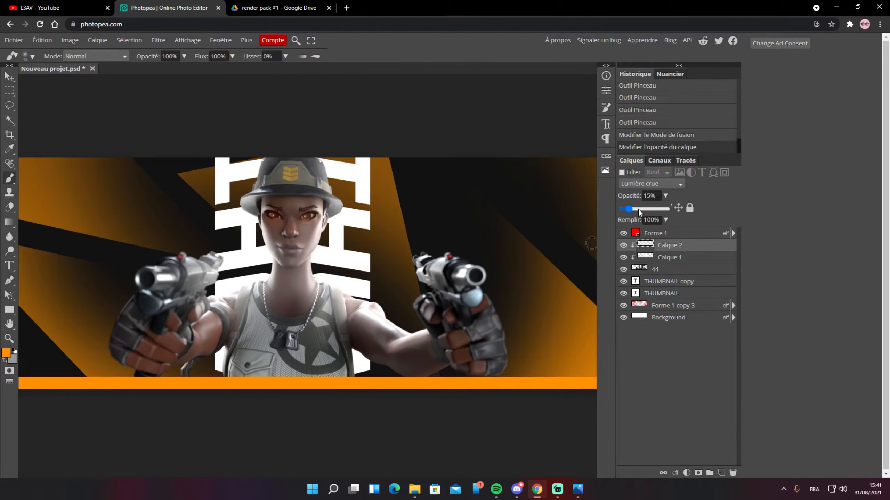
{"action": "left_click_drag", "start_coordinate": [632, 210], "coordinate": [628, 210]}
{"action": "scroll", "coordinate": [359, 226], "scroll_direction": "down", "scroll_amount": 2}
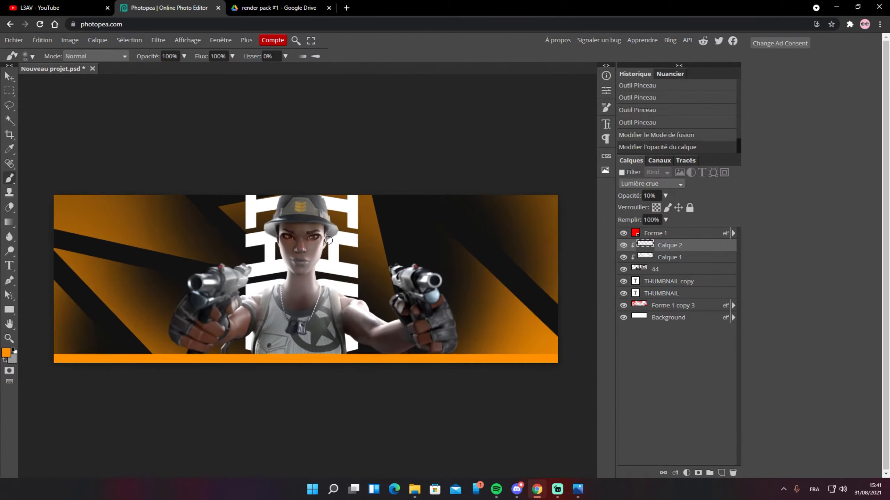
{"action": "scroll", "coordinate": [343, 232], "scroll_direction": "up", "scroll_amount": 2}
{"action": "scroll", "coordinate": [328, 241], "scroll_direction": "down", "scroll_amount": 2}
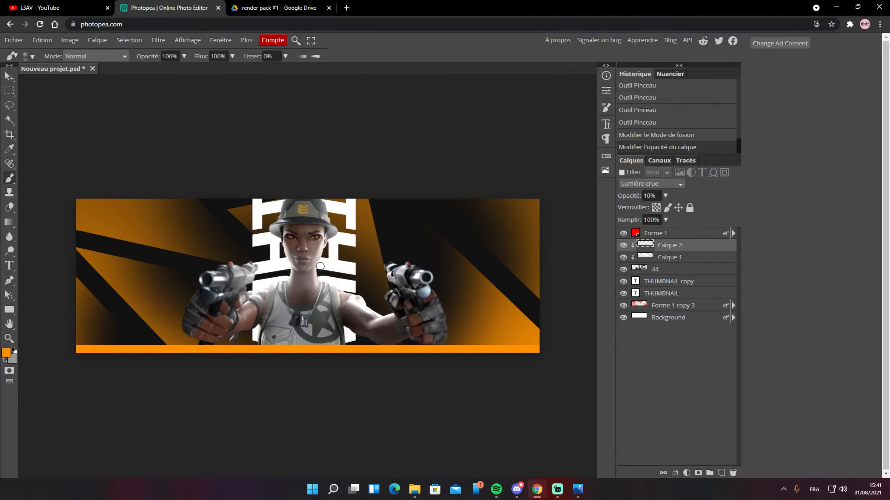
Add the white text LEAV in Inter UI Black Italic on the dark area to the right of the character
{"action": "left_click", "coordinate": [9, 265]}
{"action": "scroll", "coordinate": [334, 297], "scroll_direction": "up", "scroll_amount": 2}
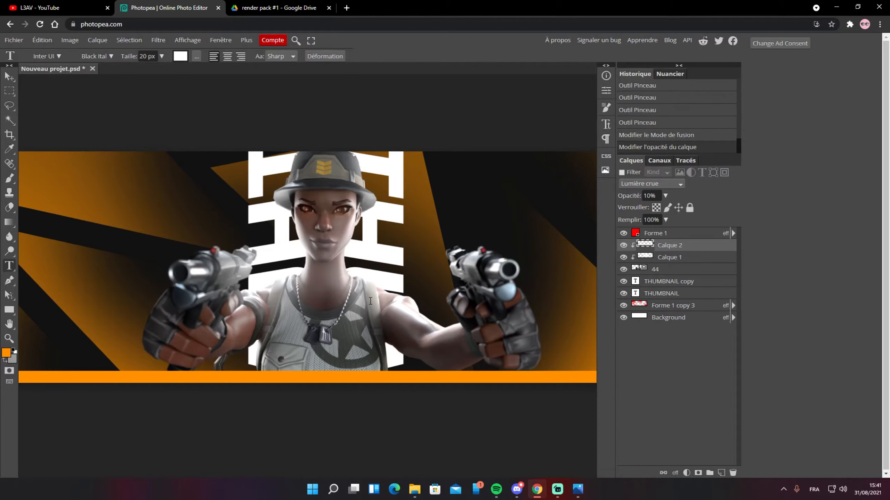
{"action": "scroll", "coordinate": [370, 301], "scroll_direction": "right", "scroll_amount": 3}
{"action": "left_click", "coordinate": [328, 209]}
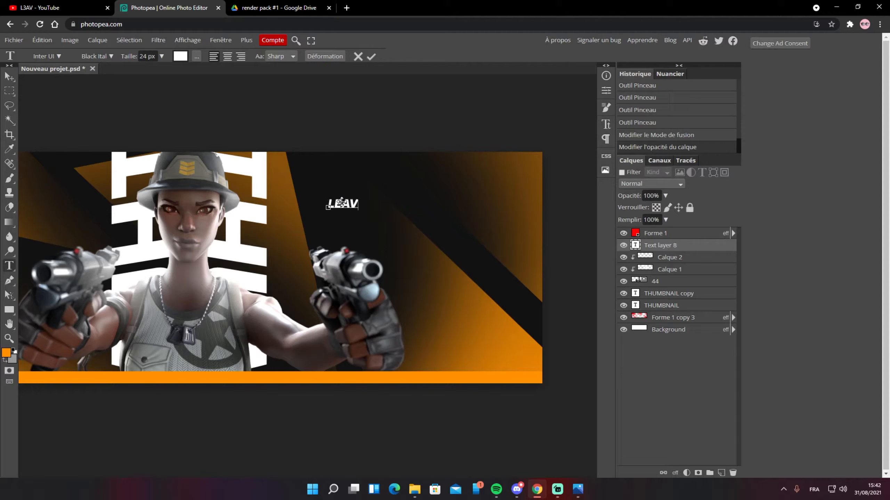
Increase the LEAV text's size to 92 px and commit the text
{"action": "left_click", "coordinate": [162, 56]}
{"action": "left_click_drag", "start_coordinate": [328, 206], "coordinate": [368, 203]}
{"action": "left_click", "coordinate": [162, 56]}
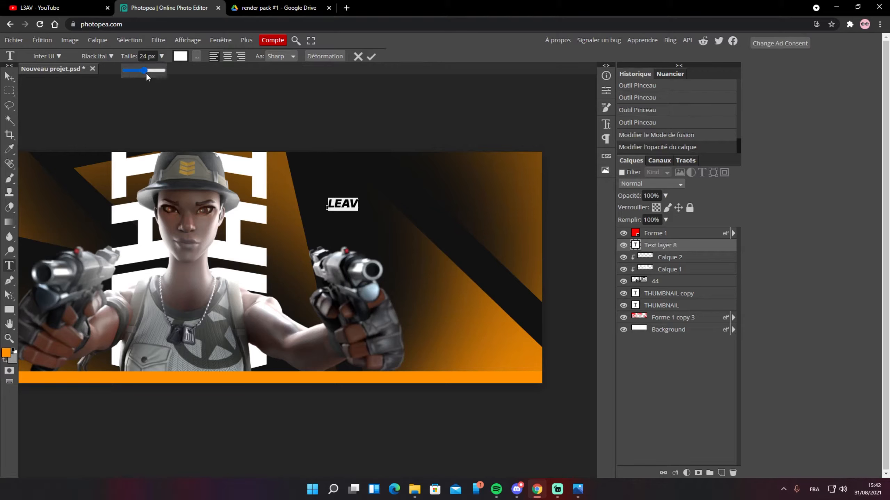
{"action": "left_click_drag", "start_coordinate": [133, 70], "coordinate": [161, 74]}
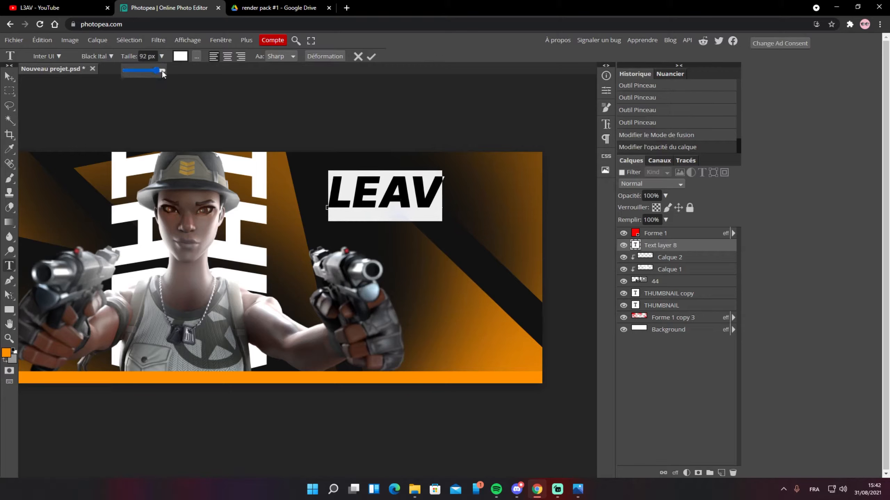
{"action": "left_click", "coordinate": [372, 56]}
Enlarge the LEAV text to about 134% width and 155% height and move it down over the character's gun
{"action": "left_click", "coordinate": [10, 77]}
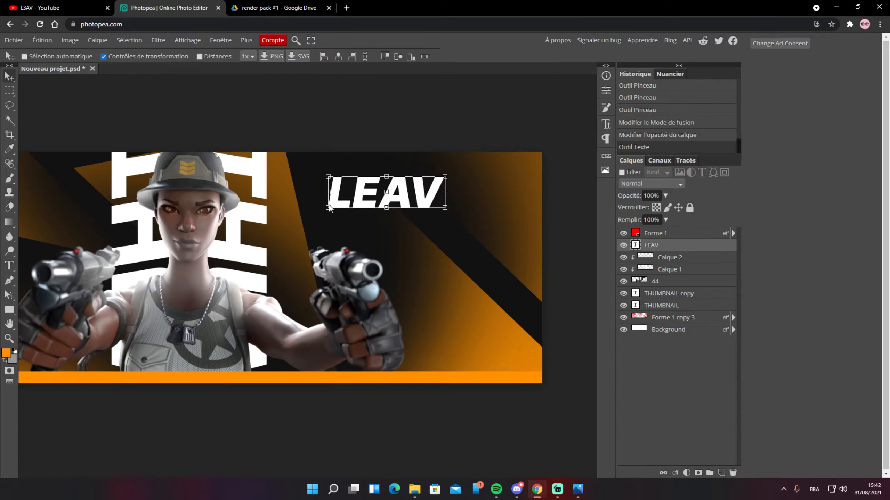
{"action": "key", "text": "ctrl+t"}
{"action": "left_click_drag", "start_coordinate": [328, 207], "coordinate": [288, 228]}
{"action": "left_click_drag", "start_coordinate": [408, 203], "coordinate": [411, 251]}
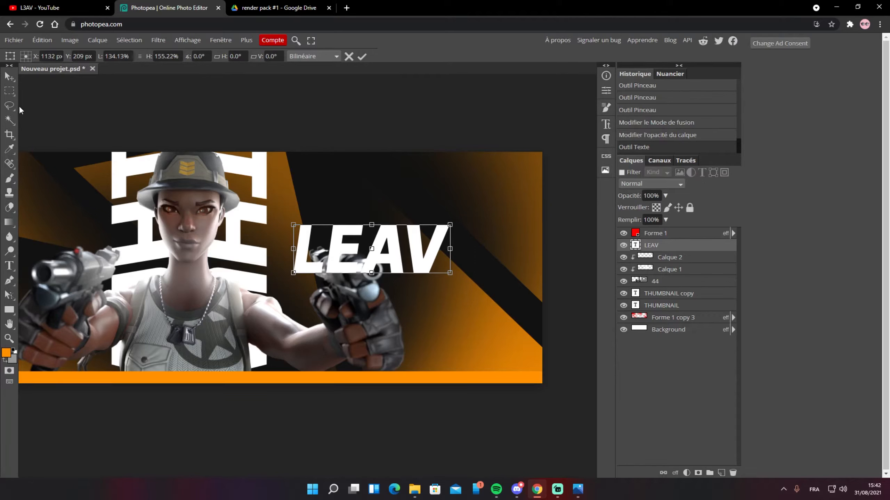
{"action": "key", "text": "Return"}
Move the LEAV text onto the character's chest, just above the orange bottom strip
{"action": "left_click_drag", "start_coordinate": [397, 261], "coordinate": [219, 322]}
{"action": "left_click_drag", "start_coordinate": [273, 319], "coordinate": [471, 301]}
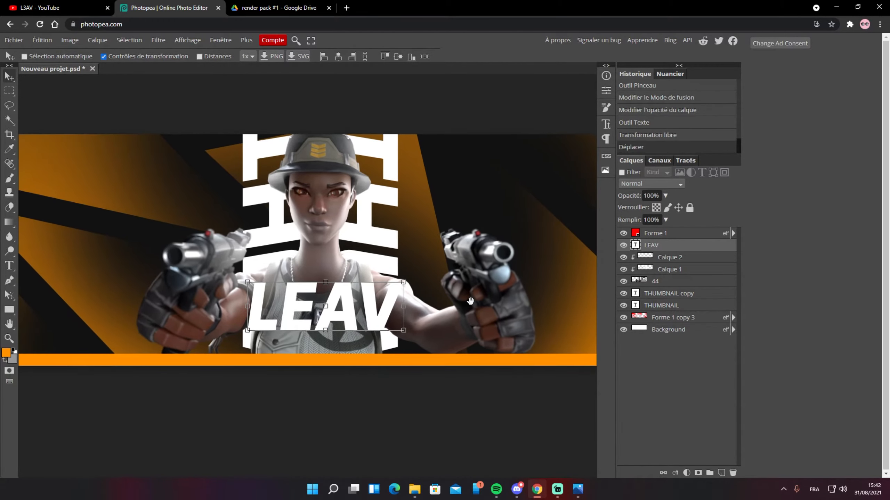
{"action": "left_click_drag", "start_coordinate": [401, 314], "coordinate": [338, 334]}
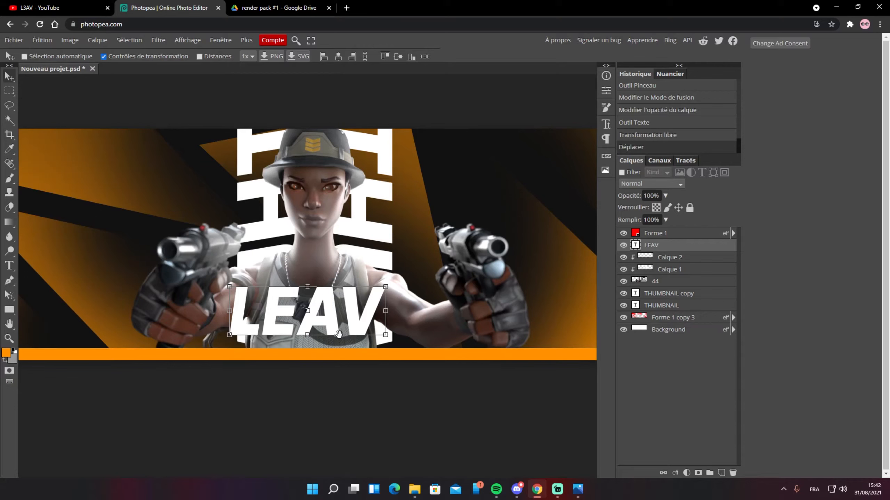
Shrink the LEAV text and centre it on the character's chest, then commit the transform
{"action": "left_click", "coordinate": [386, 288]}
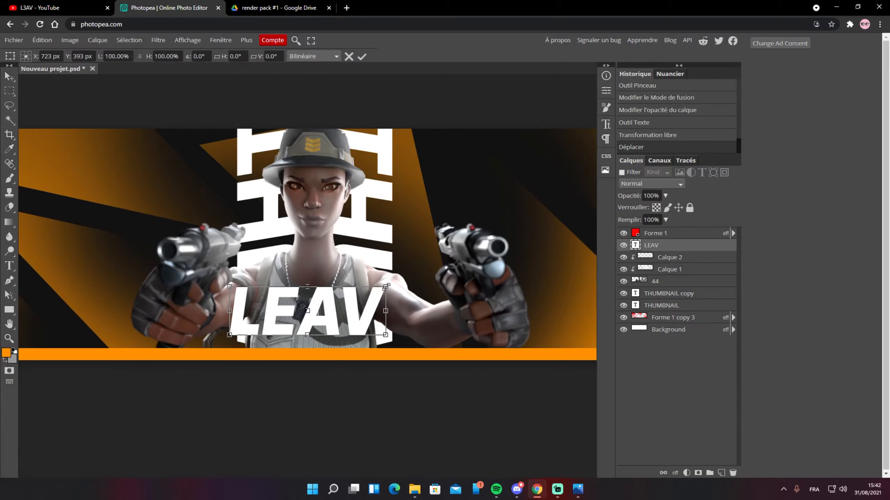
{"action": "left_click_drag", "start_coordinate": [386, 287], "coordinate": [327, 306]}
{"action": "left_click_drag", "start_coordinate": [302, 328], "coordinate": [338, 317]}
{"action": "left_click", "coordinate": [362, 57]}
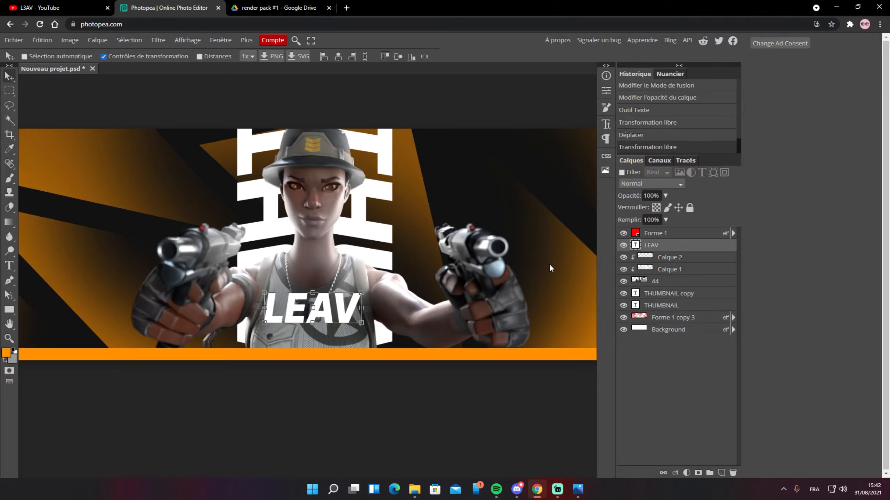
Duplicate the LEAV text, move the copy directly below the original and change its wording to GRAPHISTE
{"action": "key", "text": "ctrl+j"}
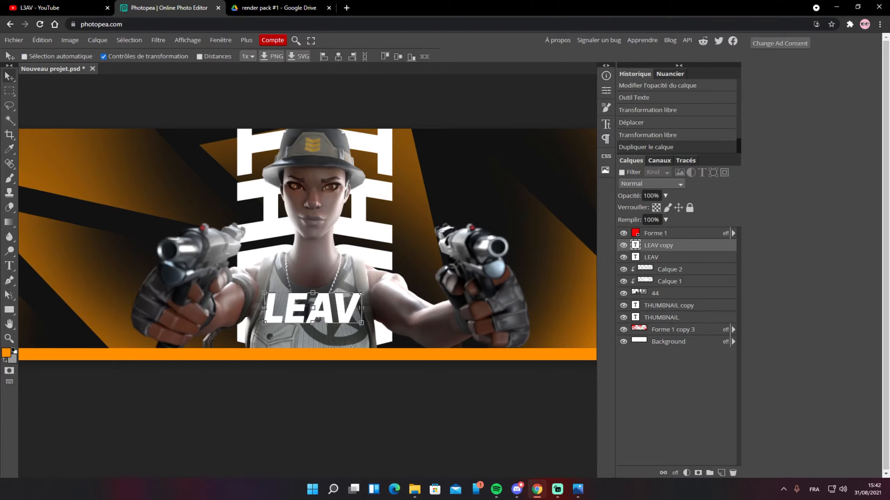
{"action": "left_click_drag", "start_coordinate": [331, 312], "coordinate": [332, 343]}
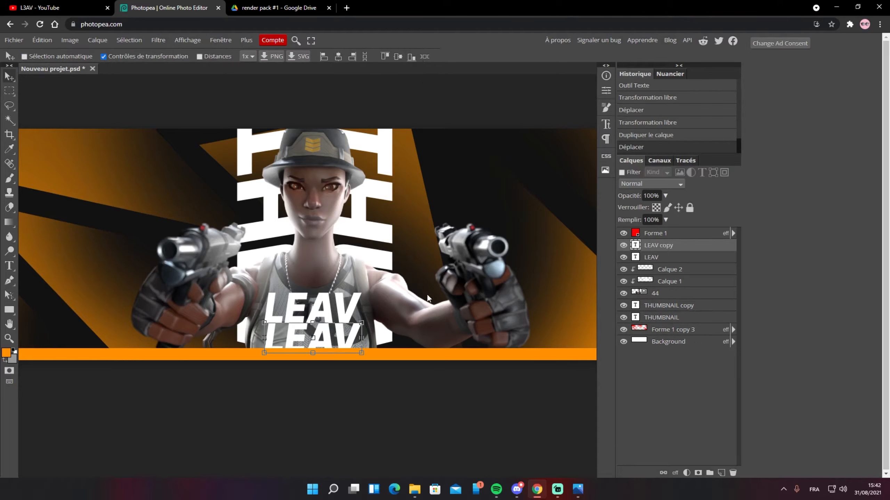
{"action": "double_click", "coordinate": [635, 245]}
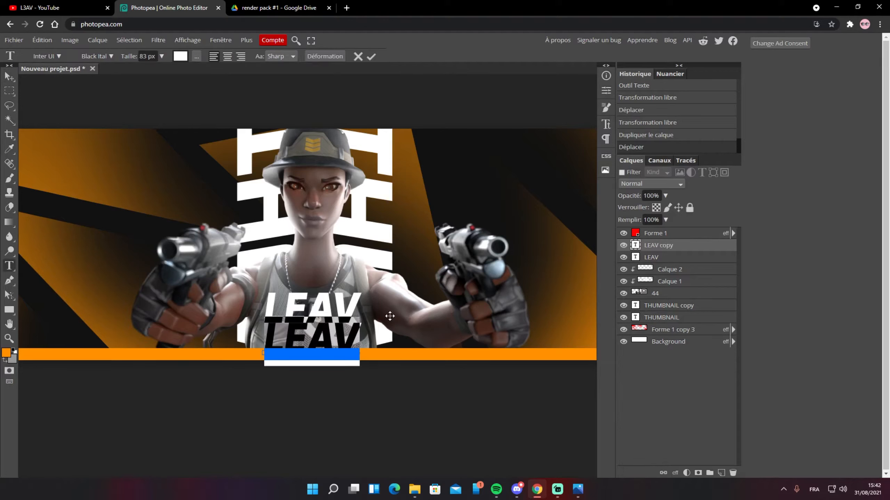
{"action": "type", "text": "GRAP"}
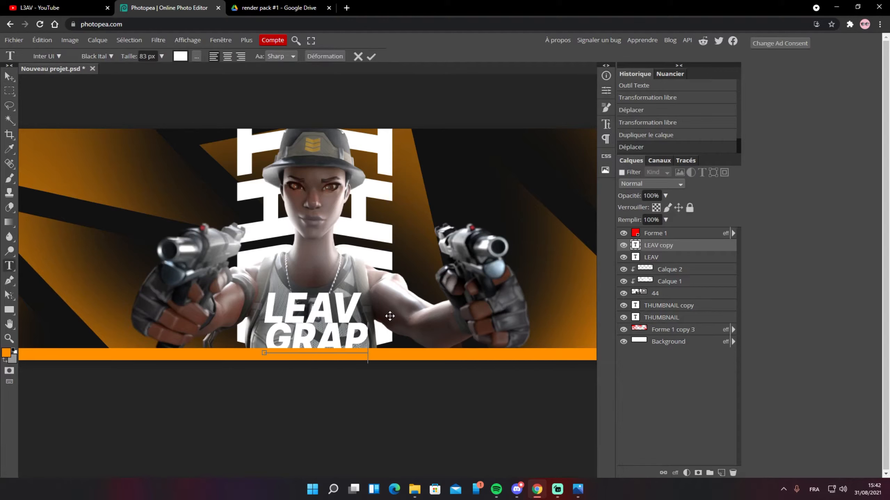
{"action": "type", "text": "HISTE"}
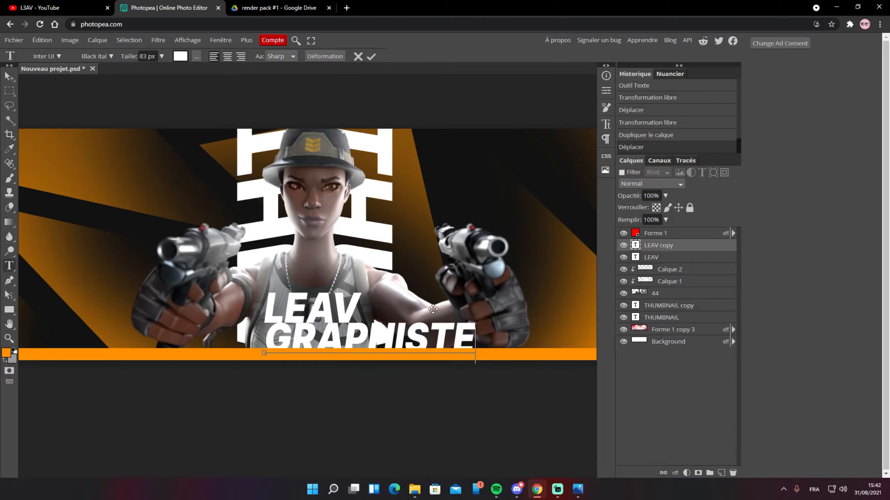
Reduce the whole GRAPHISTE text to 28 px and commit the text edit
{"action": "left_click_drag", "start_coordinate": [469, 337], "coordinate": [190, 309]}
{"action": "left_click", "coordinate": [162, 56]}
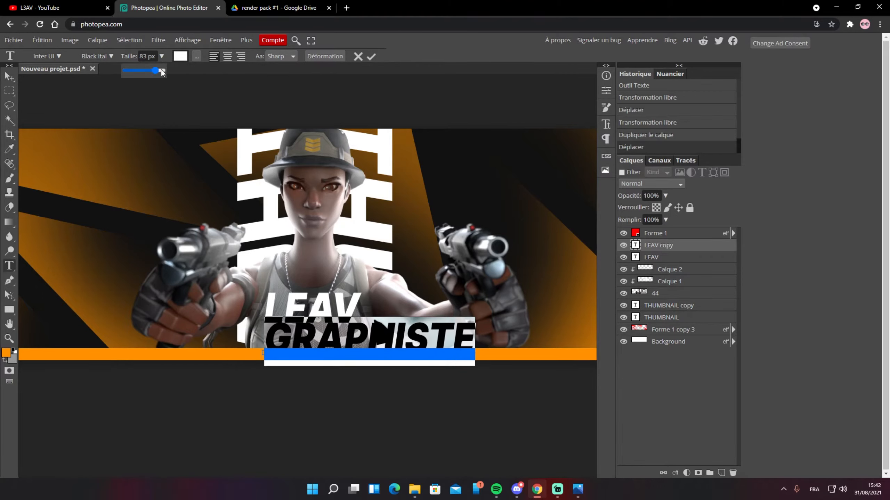
{"action": "left_click_drag", "start_coordinate": [164, 71], "coordinate": [144, 71]}
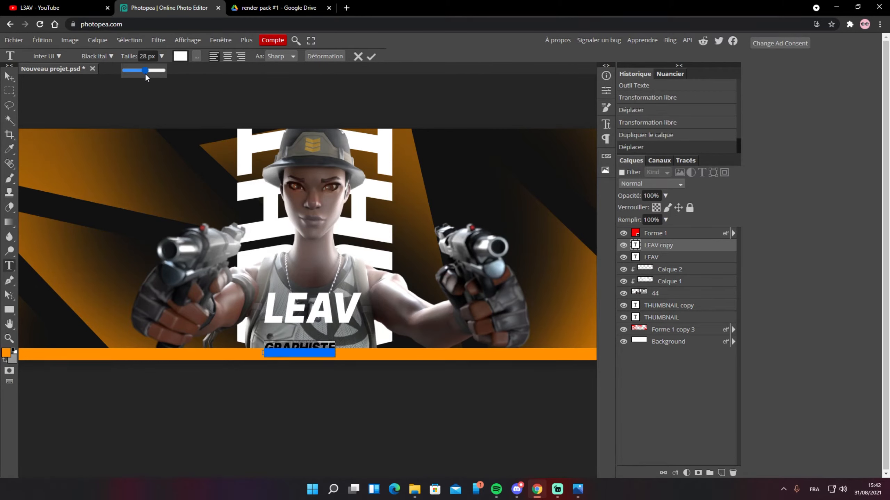
{"action": "left_click", "coordinate": [371, 56]}
Apply a yellow-orange colour overlay (ffbb00) to the GRAPHISTE text, without a gradient overlay
{"action": "double_click", "coordinate": [703, 248]}
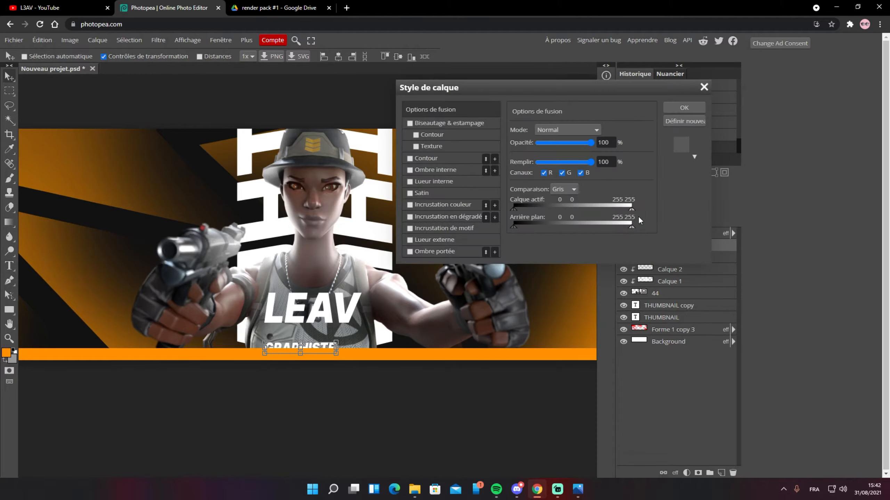
{"action": "left_click", "coordinate": [456, 217]}
{"action": "left_click", "coordinate": [555, 154]}
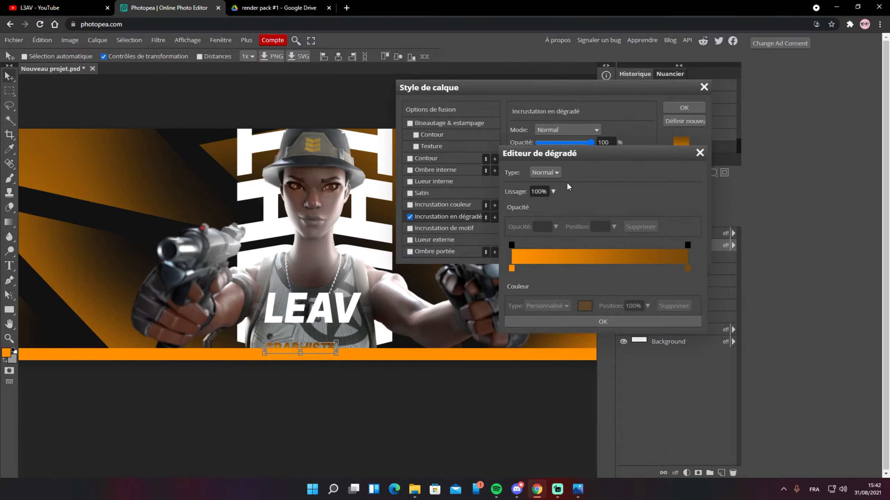
{"action": "left_click", "coordinate": [700, 153]}
{"action": "left_click", "coordinate": [410, 205]}
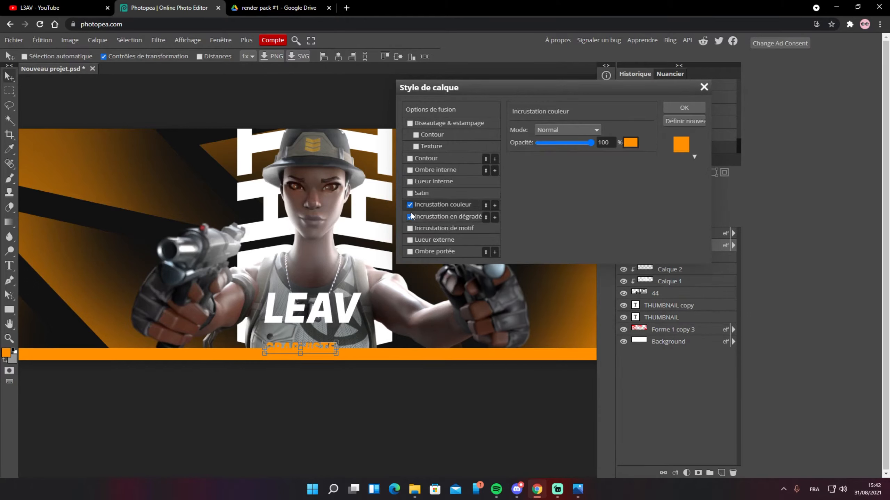
{"action": "left_click", "coordinate": [632, 144]}
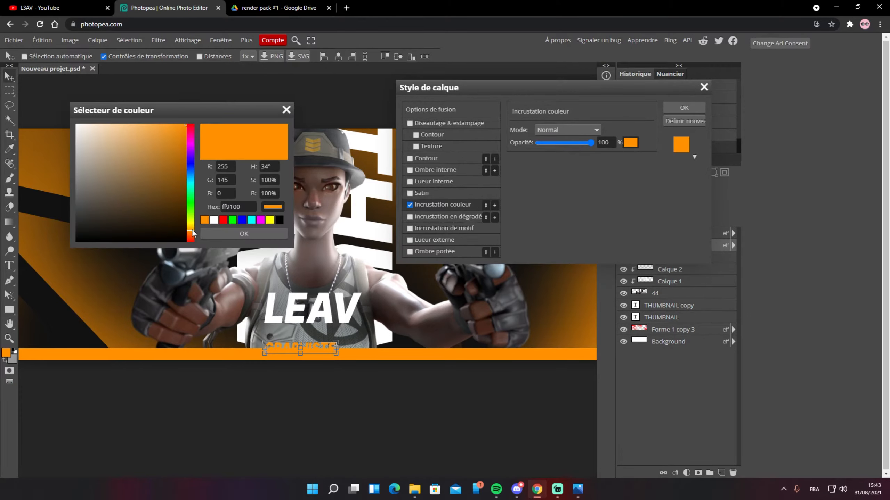
{"action": "left_click_drag", "start_coordinate": [193, 234], "coordinate": [192, 232]}
{"action": "left_click", "coordinate": [242, 234]}
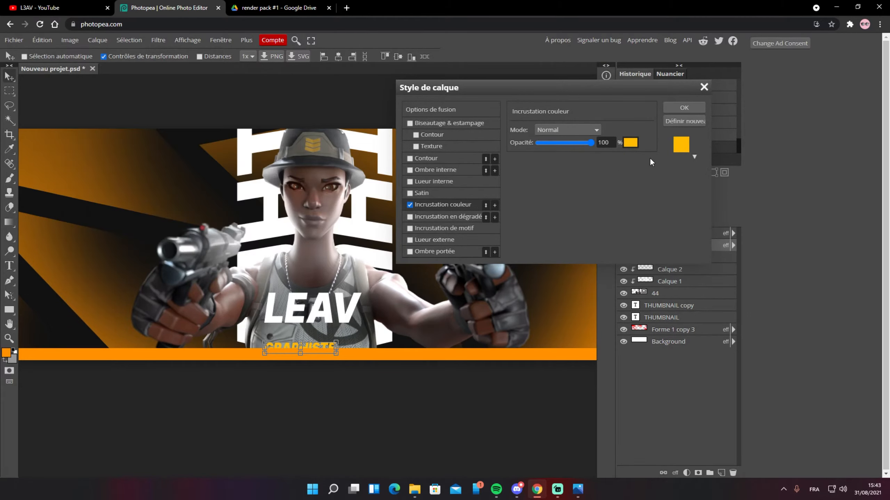
{"action": "left_click", "coordinate": [677, 109]}
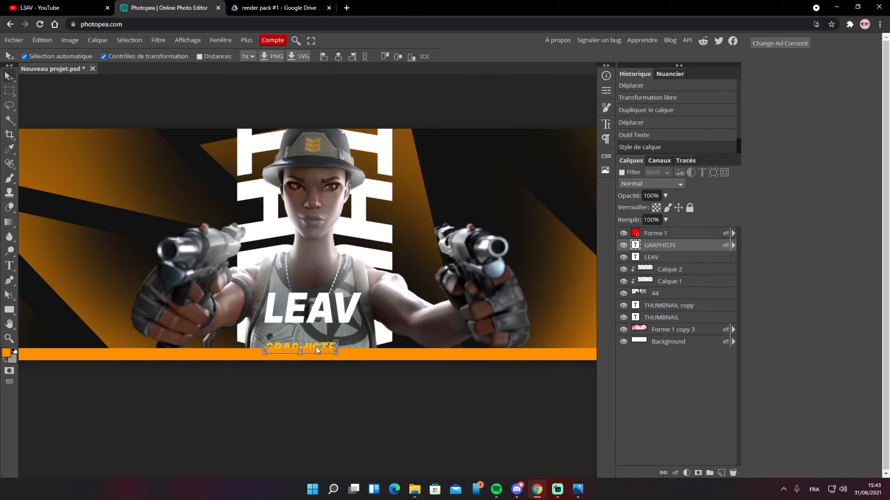
Move the GRAPHISTE text just beneath LEAV and scale it to about 132% so it spans the title's width
{"action": "left_click_drag", "start_coordinate": [316, 351], "coordinate": [355, 329]}
{"action": "key", "text": "Return"}
{"action": "key", "text": "ctrl+z"}
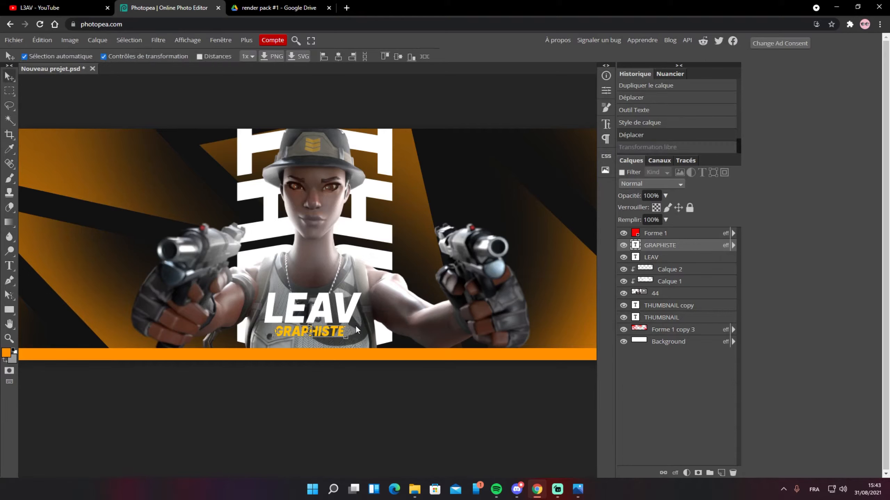
{"action": "mouse_move", "coordinate": [348, 326]}
{"action": "left_mouse_down"}
{"action": "mouse_move", "coordinate": [369, 320]}
{"action": "mouse_move", "coordinate": [347, 335]}
{"action": "left_mouse_up"}
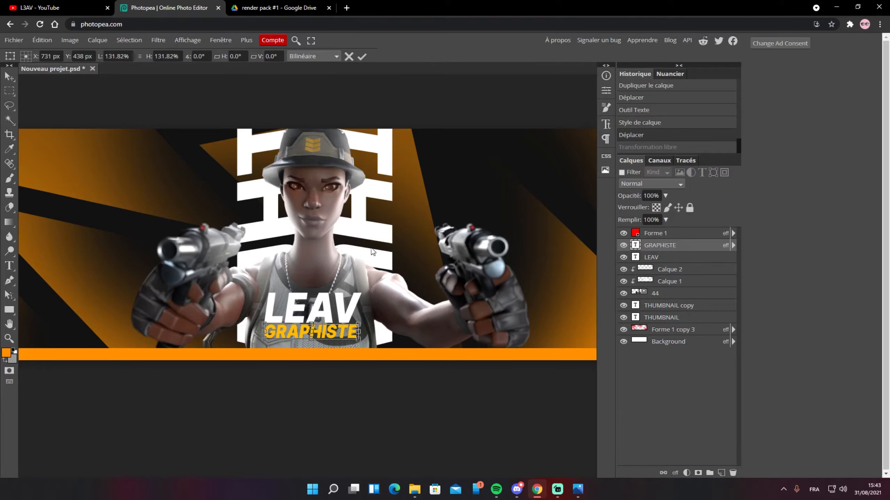
{"action": "left_click", "coordinate": [362, 56]}
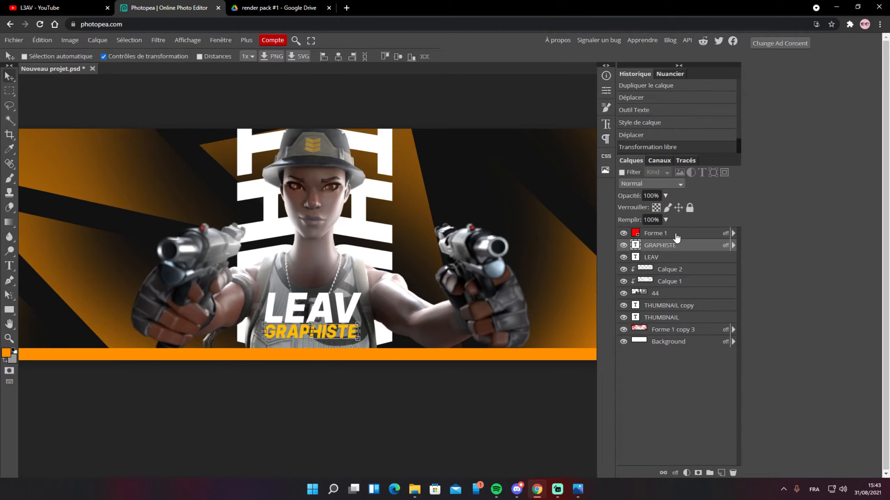
Change the fill of the Forme 1 strip to the yellow sampled from the GRAPHISTE text
{"action": "left_click", "coordinate": [637, 235]}
{"action": "double_click", "coordinate": [636, 234]}
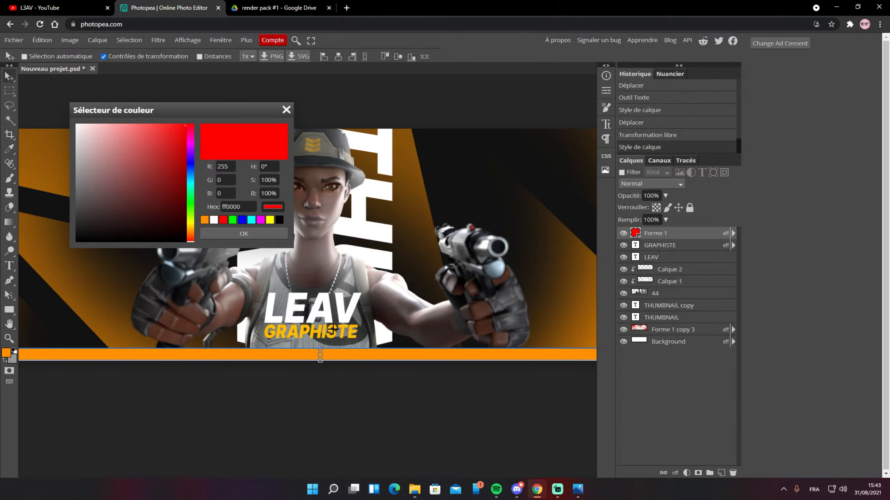
{"action": "left_click", "coordinate": [332, 328]}
{"action": "left_click", "coordinate": [274, 234]}
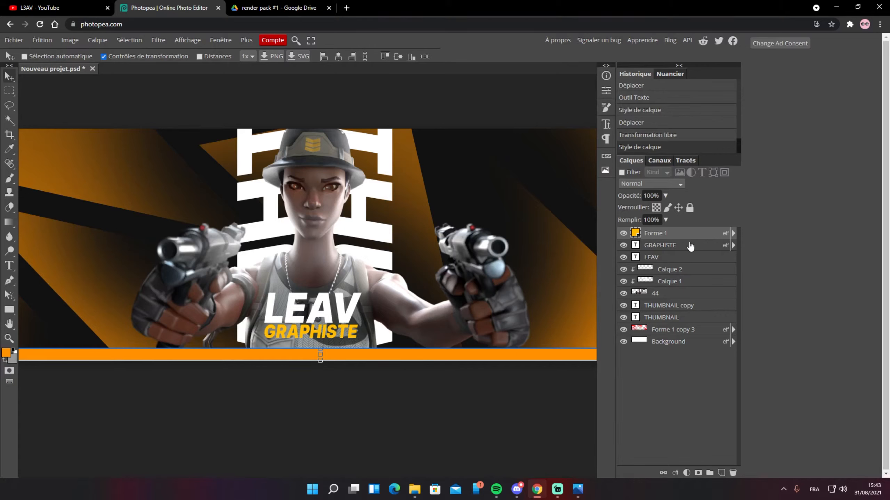
Set the Forme 1 strip's colour overlay to ffbb00, sampled from the GRAPHISTE text
{"action": "double_click", "coordinate": [699, 238]}
{"action": "left_click", "coordinate": [442, 207]}
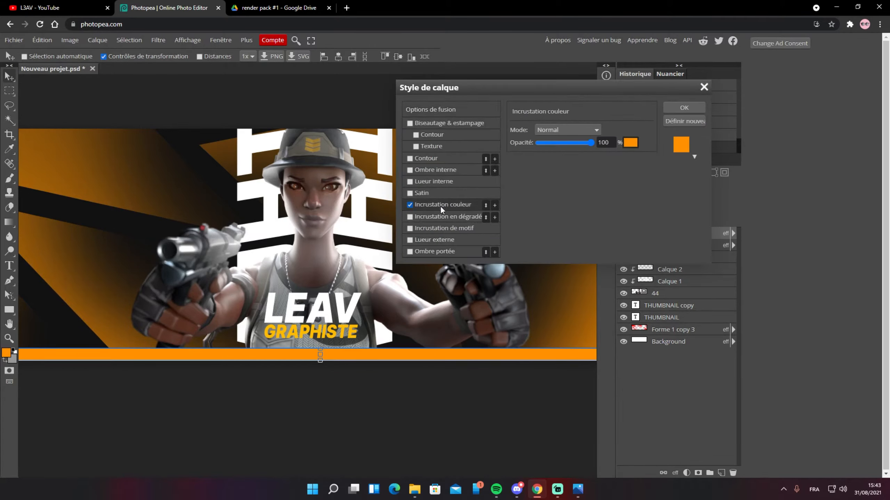
{"action": "left_click", "coordinate": [630, 144]}
{"action": "left_click", "coordinate": [298, 330]}
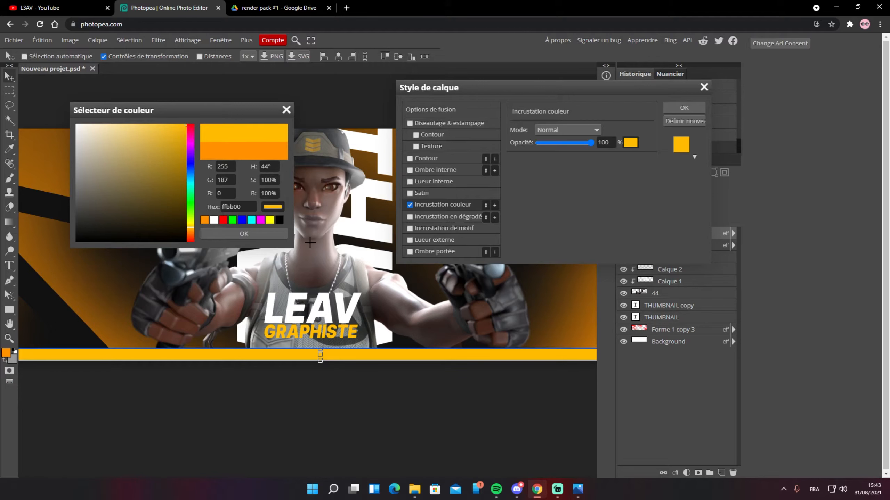
{"action": "left_click", "coordinate": [243, 234]}
{"action": "left_click", "coordinate": [684, 107]}
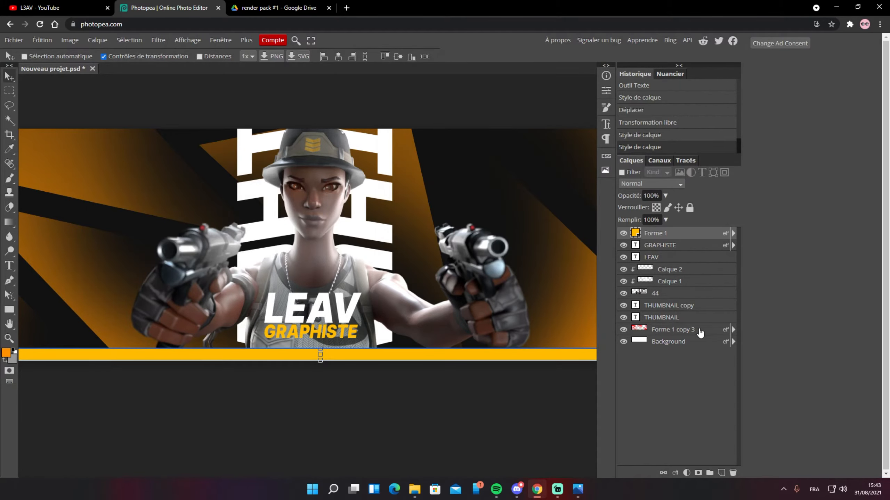
Replace the gradient overlay on the background triangles (Forme 1 copy 3) with a ffbb00 colour overlay
{"action": "double_click", "coordinate": [723, 332]}
{"action": "left_click", "coordinate": [439, 218]}
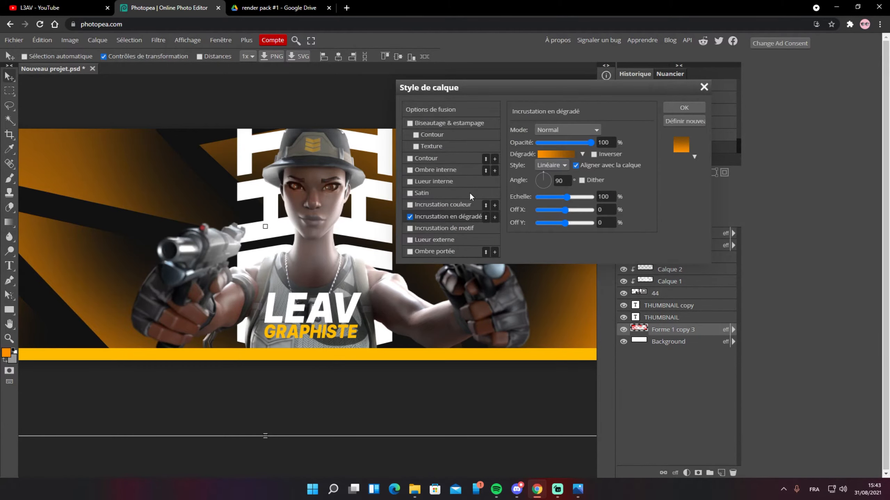
{"action": "left_click", "coordinate": [409, 217]}
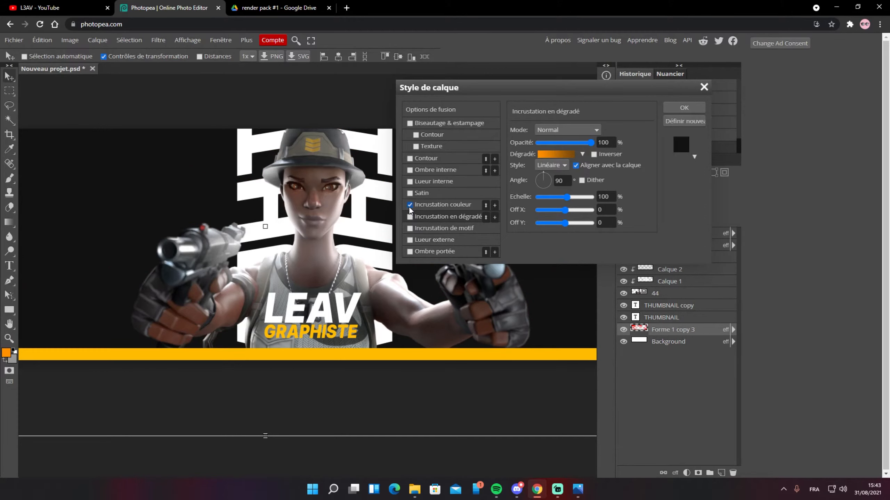
{"action": "left_click", "coordinate": [471, 205]}
{"action": "left_click", "coordinate": [631, 142]}
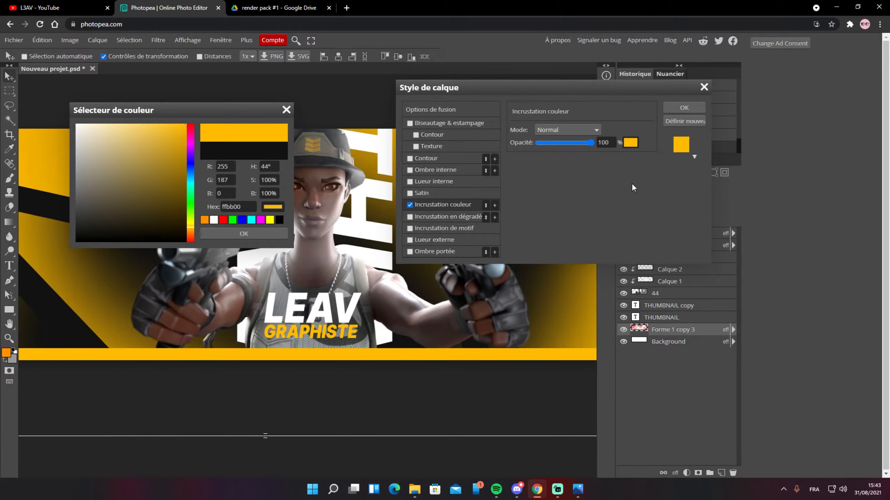
{"action": "left_click", "coordinate": [680, 109]}
{"action": "left_click", "coordinate": [244, 233]}
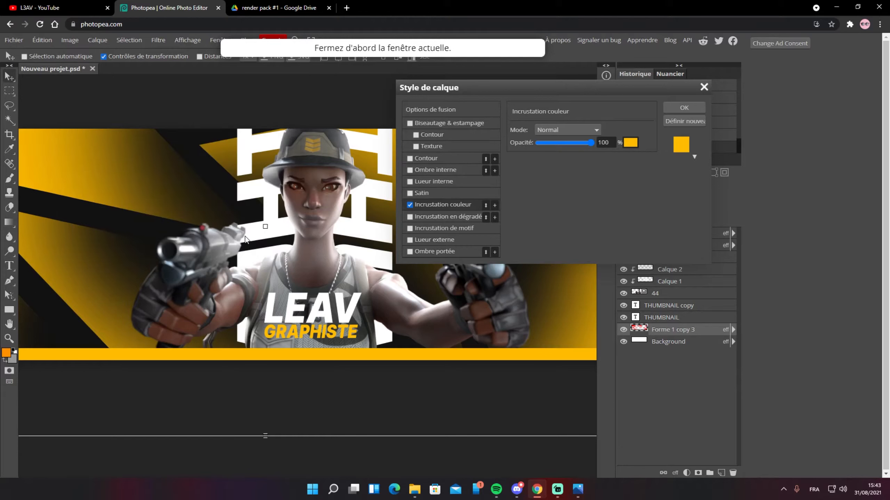
{"action": "left_click", "coordinate": [674, 109]}
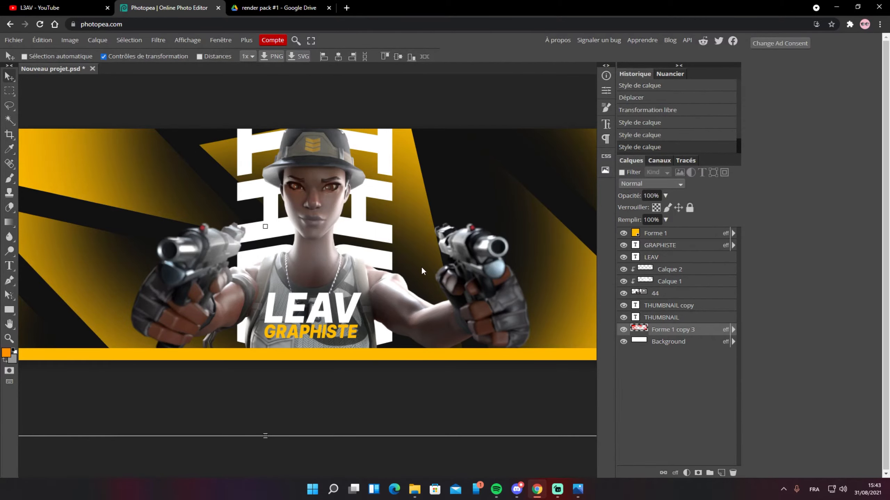
Add a drop shadow to the GRAPHISTE text with 53% opacity and a 7 px distance
{"action": "scroll", "coordinate": [422, 271], "scroll_direction": "down", "scroll_amount": 1}
{"action": "scroll", "coordinate": [331, 282], "scroll_direction": "up", "scroll_amount": 1}
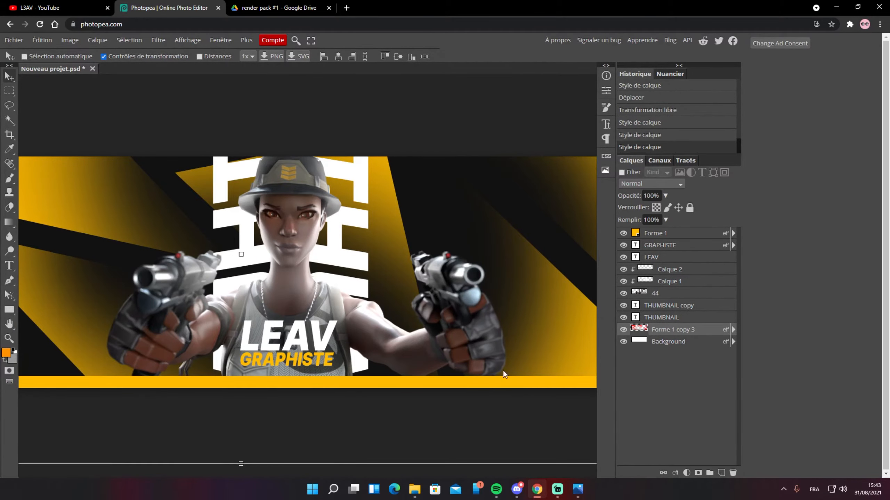
{"action": "left_click", "coordinate": [676, 247]}
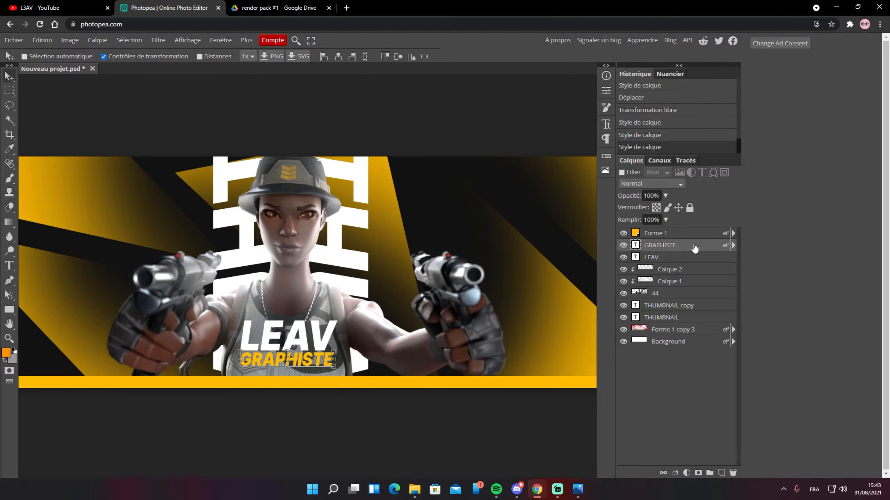
{"action": "double_click", "coordinate": [696, 248]}
{"action": "left_click", "coordinate": [432, 252]}
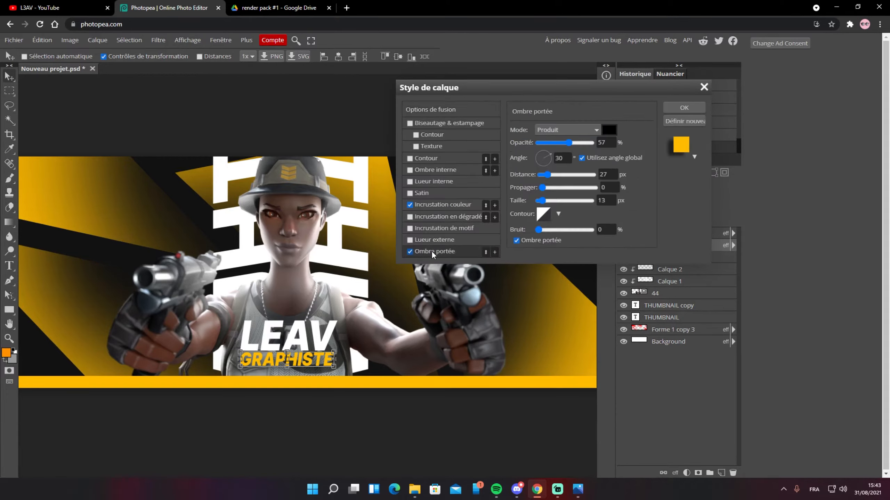
{"action": "left_click_drag", "start_coordinate": [549, 176], "coordinate": [545, 175]}
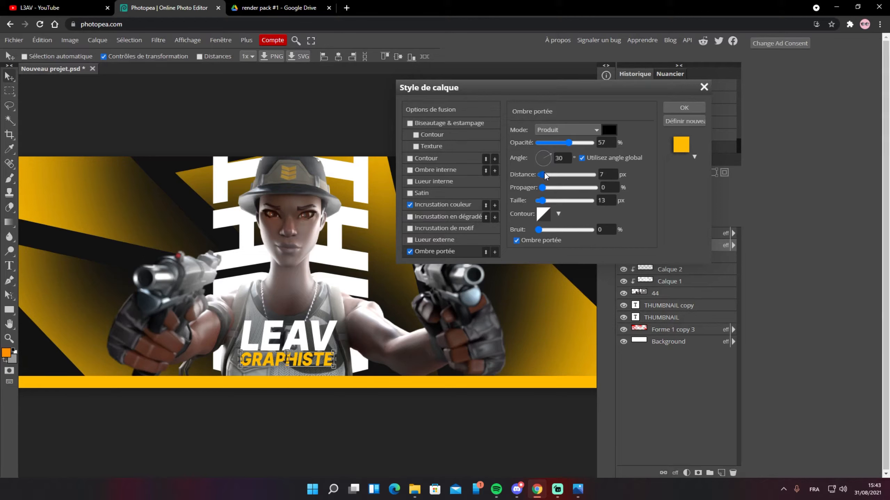
{"action": "left_click_drag", "start_coordinate": [569, 143], "coordinate": [567, 145]}
{"action": "left_click", "coordinate": [683, 108]}
Add a drop shadow to the LEAV text with the same 53% opacity and 7 px distance
{"action": "double_click", "coordinate": [685, 257]}
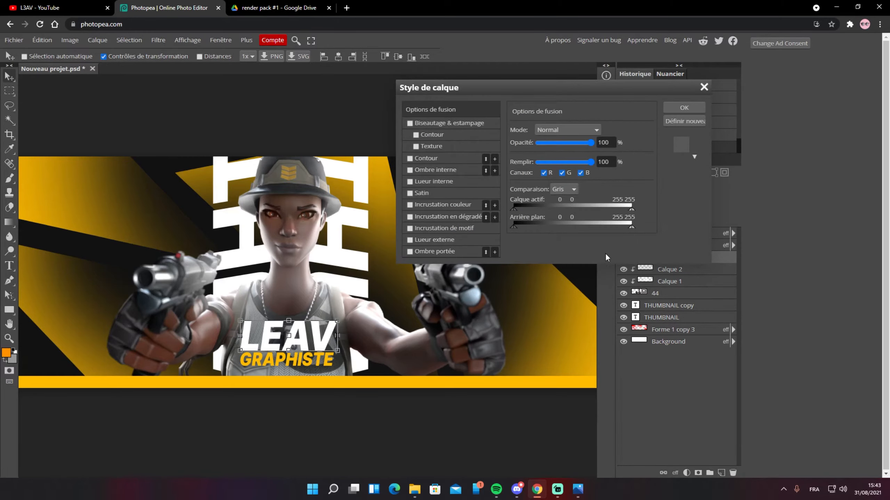
{"action": "left_click", "coordinate": [441, 253]}
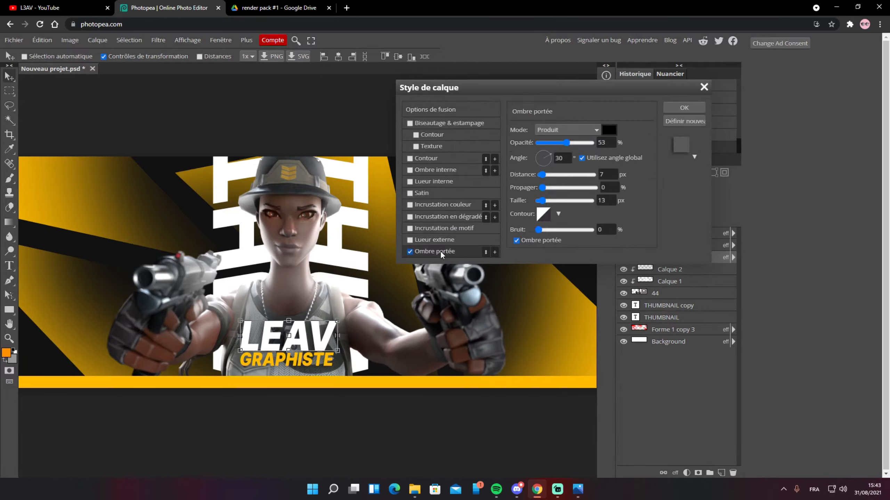
{"action": "left_click", "coordinate": [683, 109]}
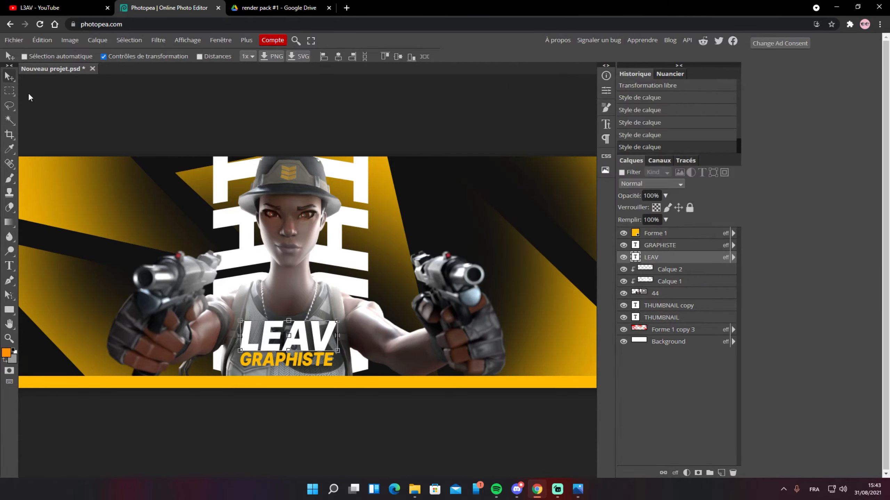
Clear the selection, add a new layer above Calque 2 and clip it to the character layer
{"action": "left_click", "coordinate": [10, 90]}
{"action": "key", "text": "ctrl+d"}
{"action": "key", "text": "ctrl+minus"}
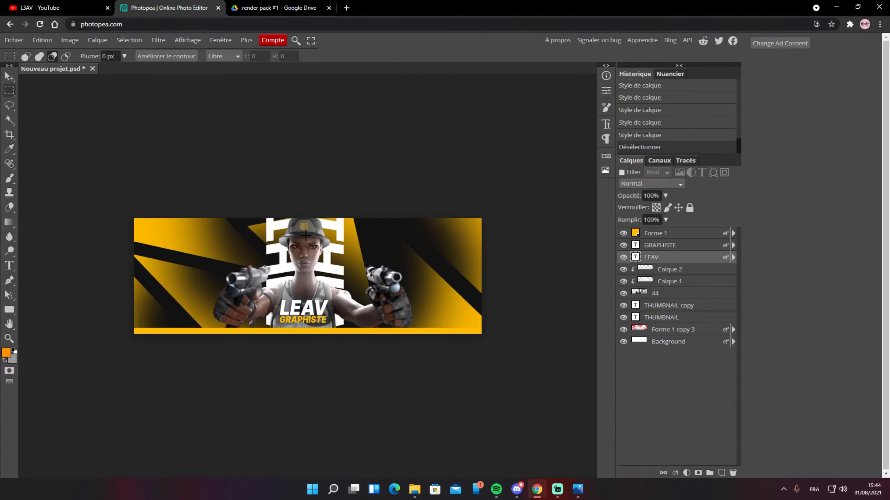
{"action": "scroll", "coordinate": [305, 236], "scroll_direction": "up", "scroll_amount": 1}
{"action": "scroll", "coordinate": [302, 260], "scroll_direction": "down", "scroll_amount": 1}
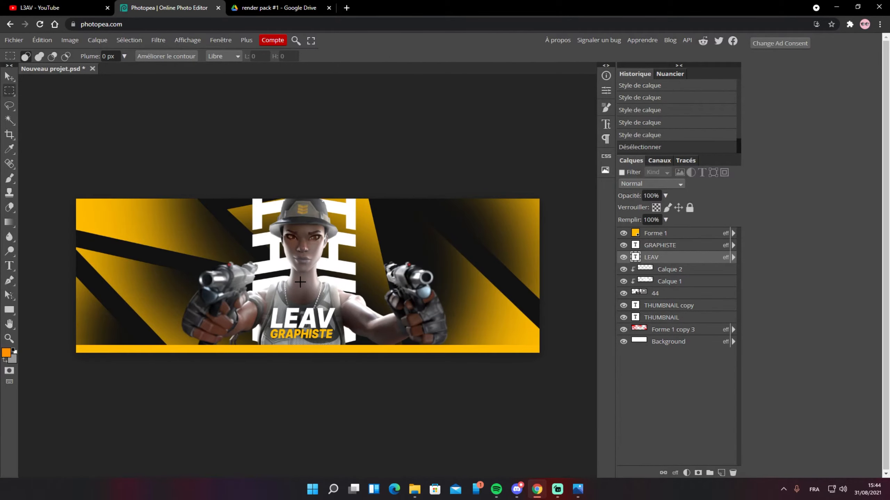
{"action": "scroll", "coordinate": [296, 207], "scroll_direction": "up", "scroll_amount": 3}
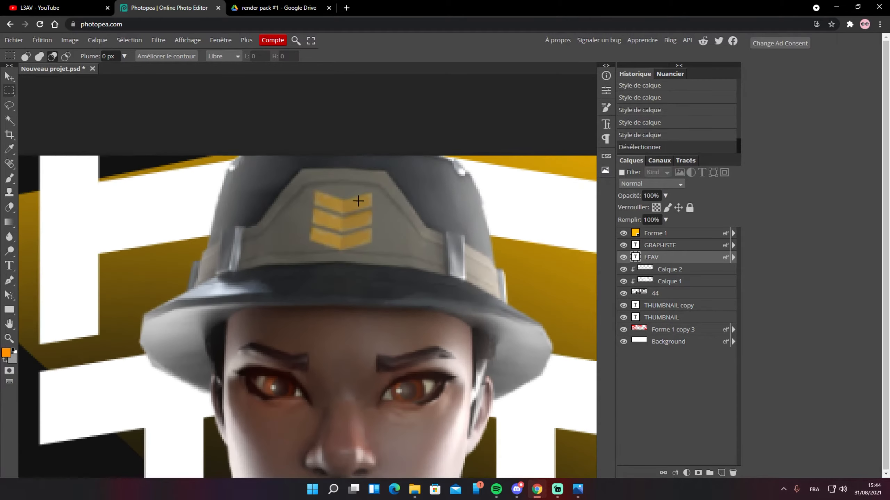
{"action": "left_click", "coordinate": [669, 269]}
{"action": "left_click", "coordinate": [721, 472]}
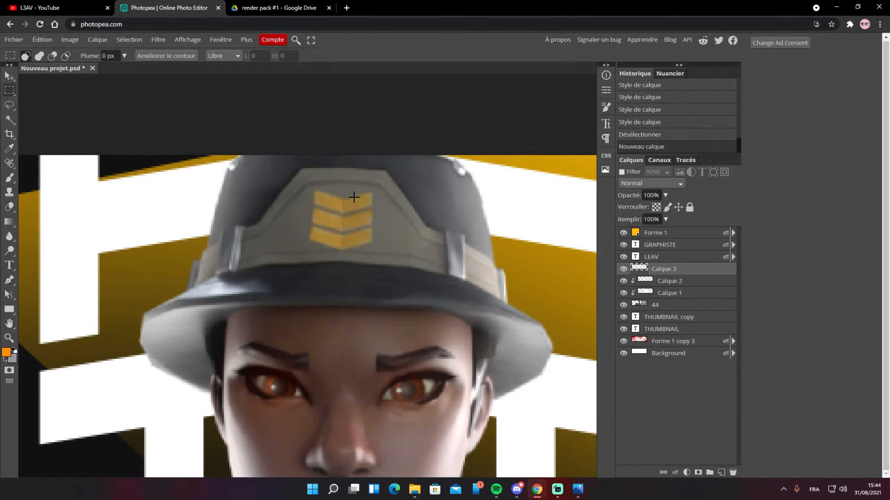
{"action": "right_click", "coordinate": [711, 272]}
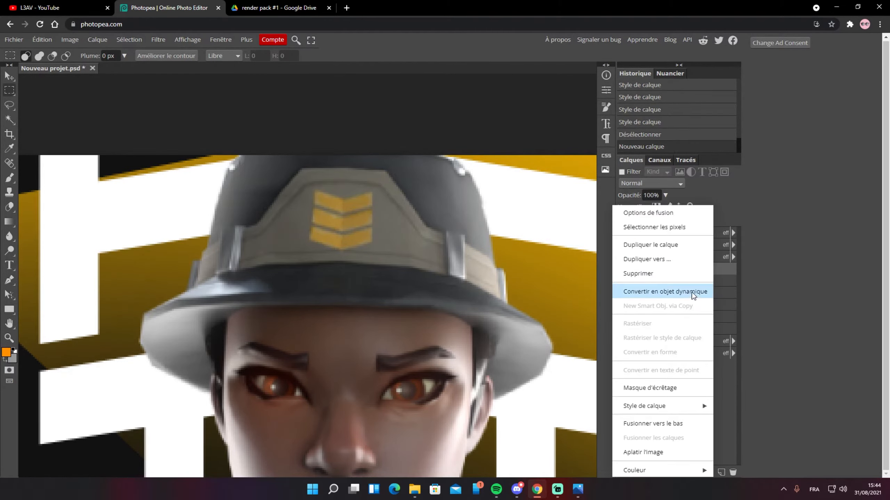
{"action": "left_click", "coordinate": [673, 388]}
Select the character layer 44 and set the brush colour to the yellow sampled from the horizontal strip
{"action": "left_click", "coordinate": [673, 294]}
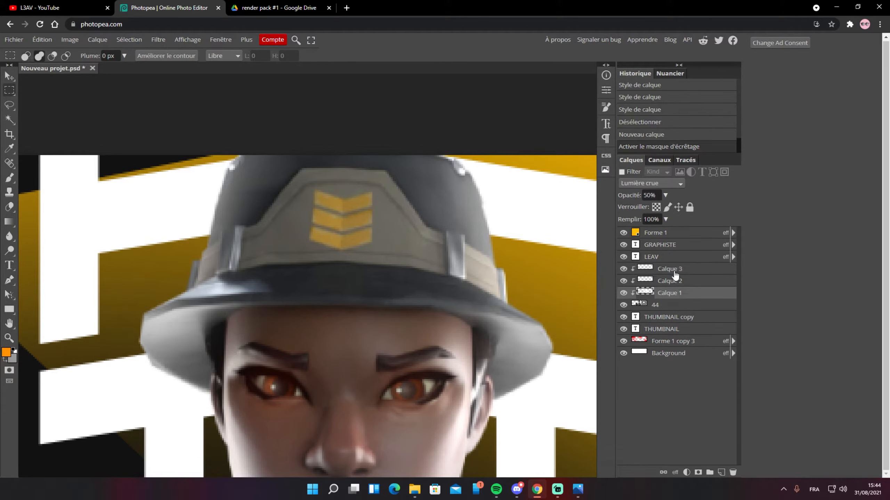
{"action": "left_click", "coordinate": [674, 272], "text": "shift"}
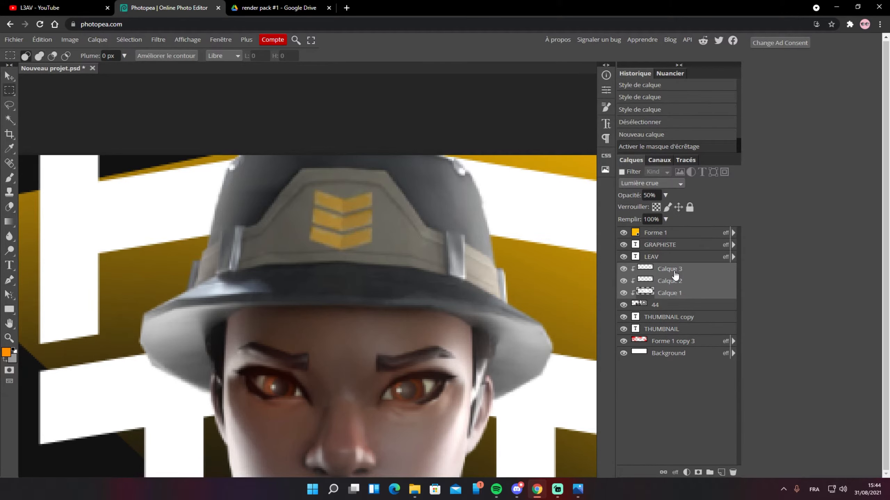
{"action": "left_click", "coordinate": [672, 308]}
{"action": "left_click_drag", "start_coordinate": [401, 245], "coordinate": [394, 254]}
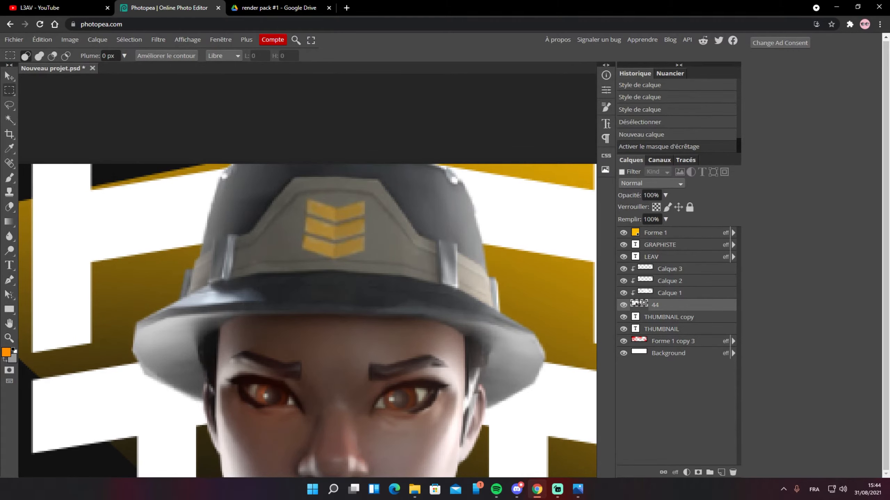
{"action": "left_click", "coordinate": [9, 178]}
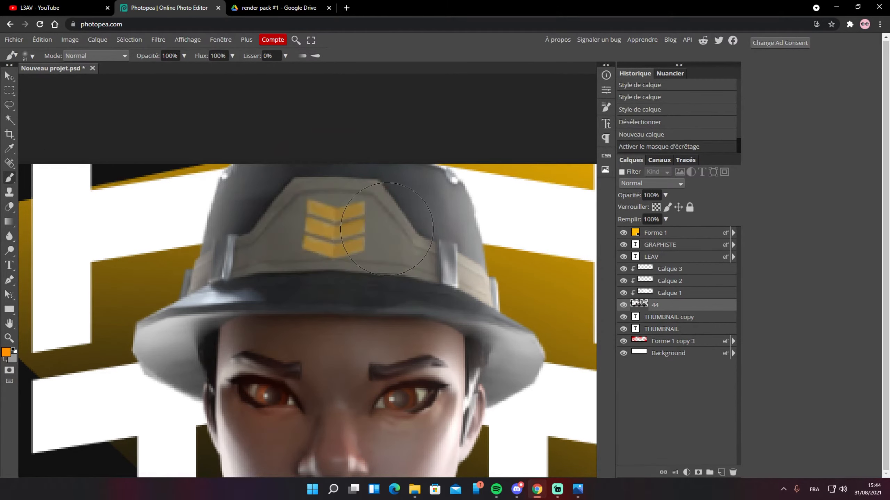
{"action": "key", "text": "ctrl+0"}
{"action": "left_click", "coordinate": [6, 352]}
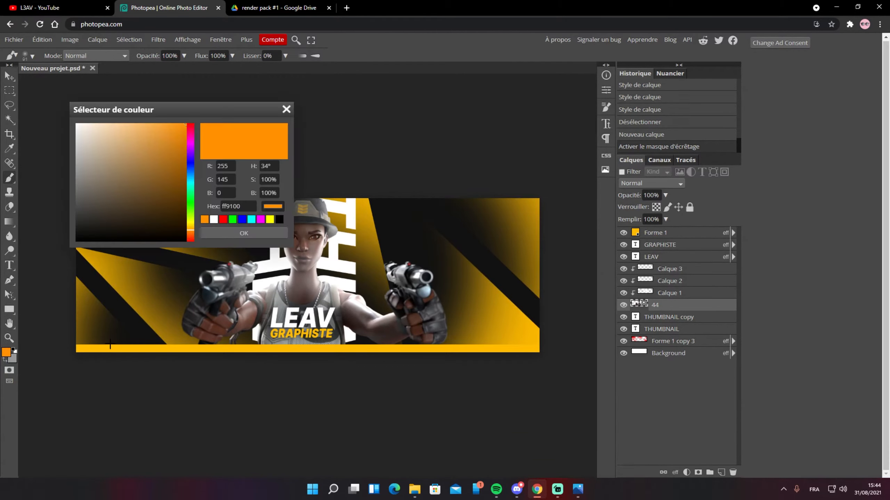
{"action": "left_click", "coordinate": [250, 232]}
Rasterize the character layer 44 and undo the yellow brush stroke painted across the helmet
{"action": "scroll", "coordinate": [326, 200], "scroll_direction": "up", "scroll_amount": 8}
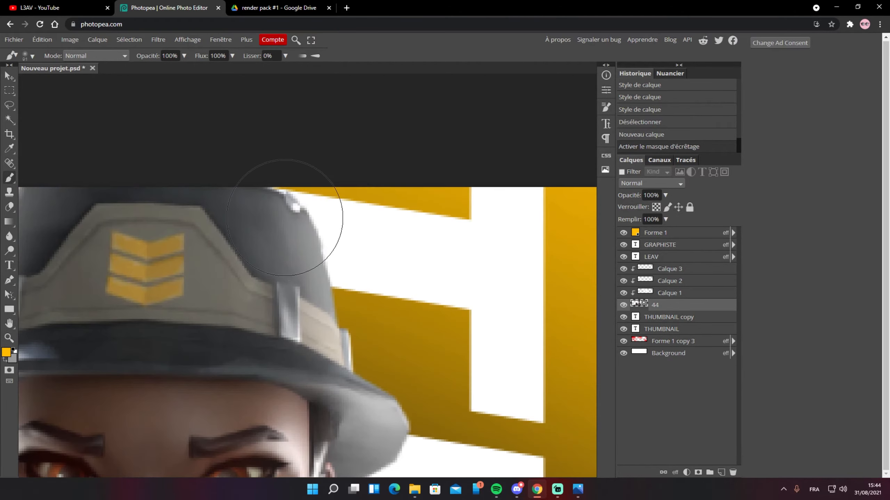
{"action": "left_click_drag", "start_coordinate": [150, 270], "coordinate": [159, 270]}
{"action": "left_click", "coordinate": [145, 267]}
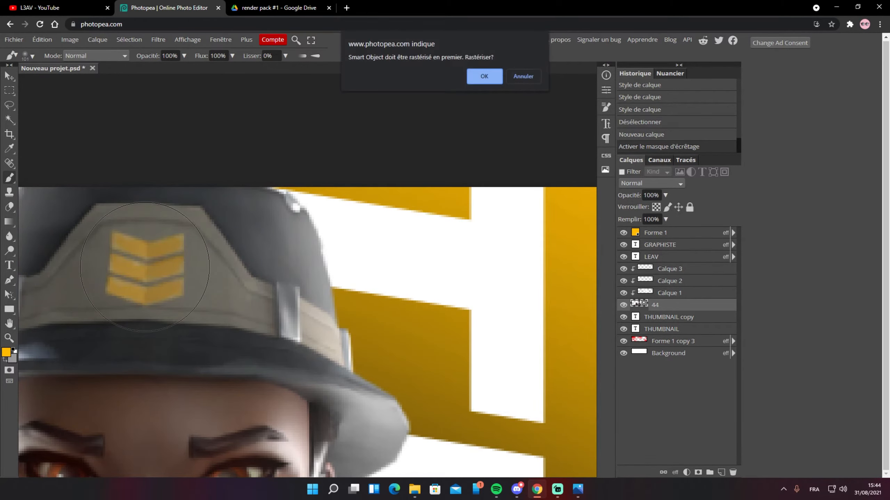
{"action": "left_click", "coordinate": [529, 76]}
{"action": "left_click", "coordinate": [235, 260]}
{"action": "left_click", "coordinate": [522, 77]}
{"action": "left_click_drag", "start_coordinate": [238, 261], "coordinate": [281, 250]}
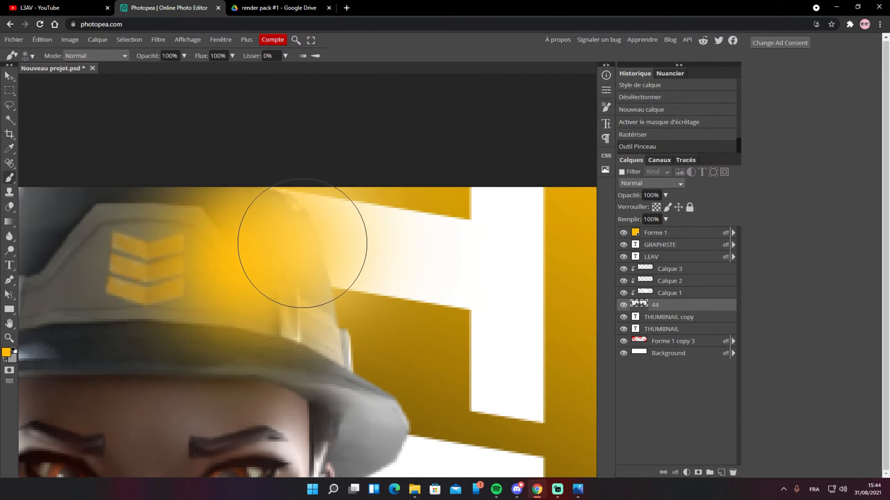
{"action": "key", "text": "ctrl+z"}
Try a soft yellow spot on the helmet badge in layer 44 with the Lumière crue blend mode, and undo both
{"action": "left_click_drag", "start_coordinate": [200, 282], "coordinate": [348, 229]}
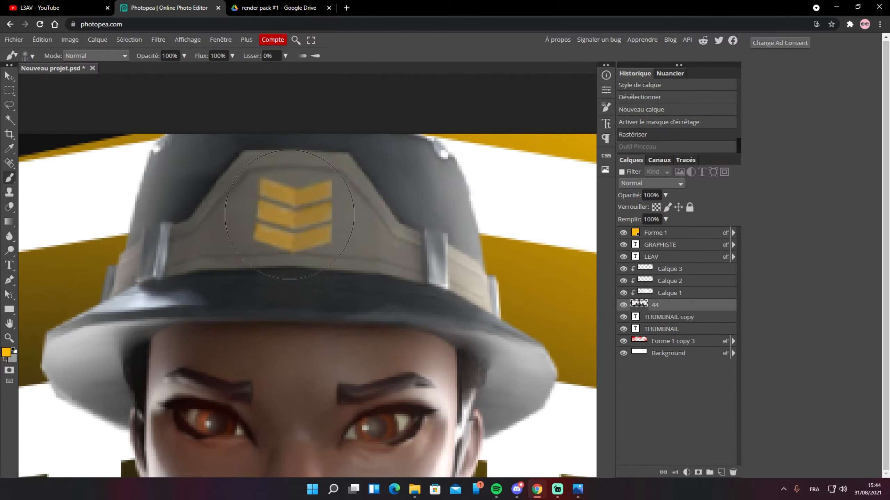
{"action": "left_click", "coordinate": [287, 215]}
{"action": "scroll", "coordinate": [368, 262], "scroll_direction": "down", "scroll_amount": 5}
{"action": "scroll", "coordinate": [368, 255], "scroll_direction": "up", "scroll_amount": 2}
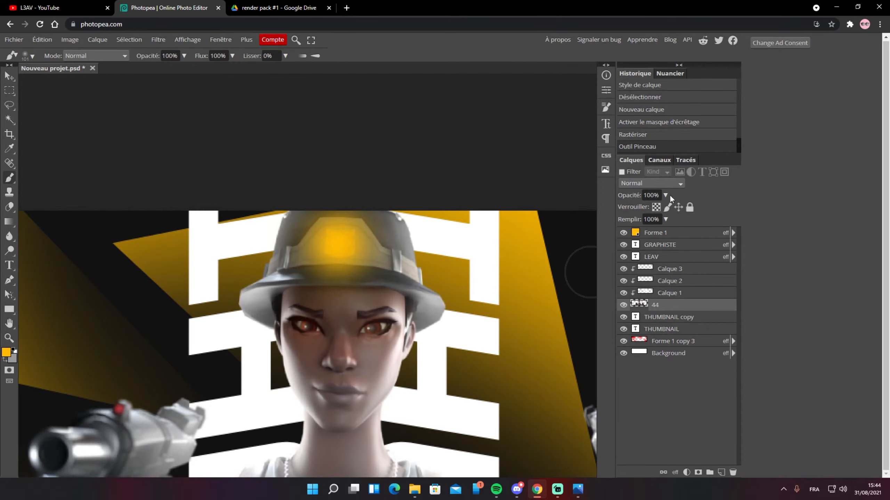
{"action": "left_click", "coordinate": [663, 183]}
{"action": "left_click", "coordinate": [664, 339]}
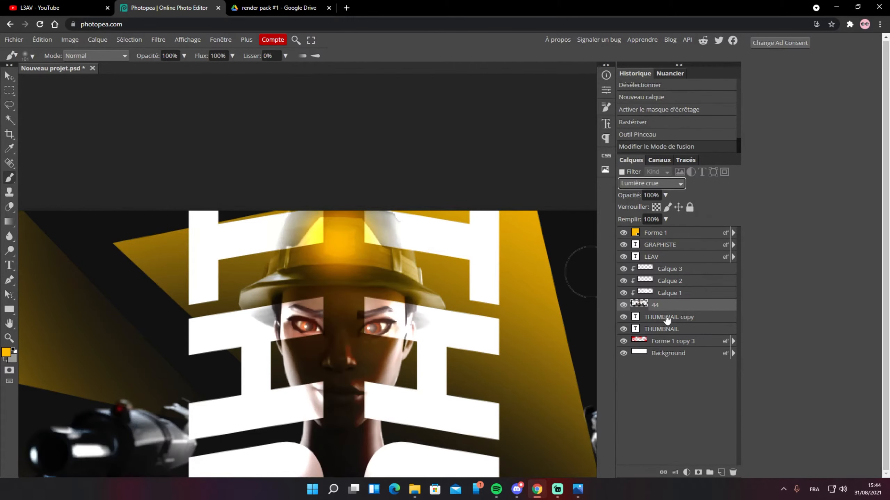
{"action": "key", "text": "ctrl+z"}
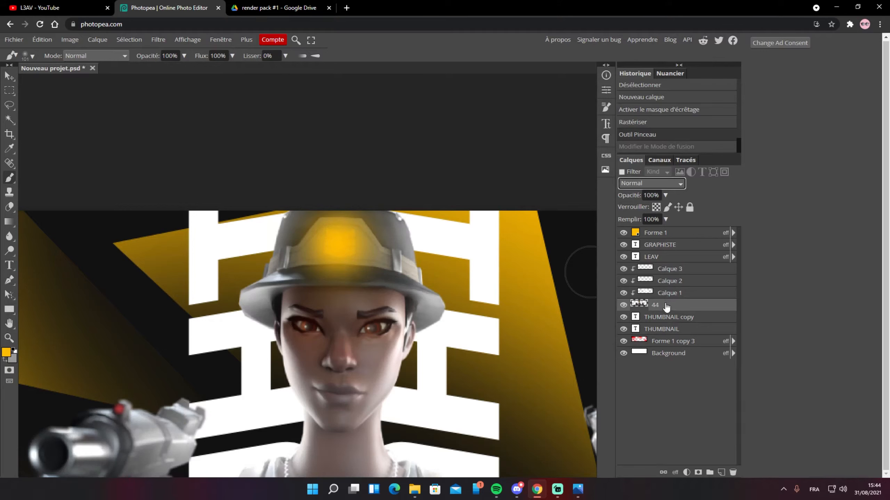
{"action": "key", "text": "ctrl+z"}
Paint a soft yellow spot over the helmet badge on Calque 3 and set the layer's blend mode to Lumière crue
{"action": "left_click", "coordinate": [341, 246]}
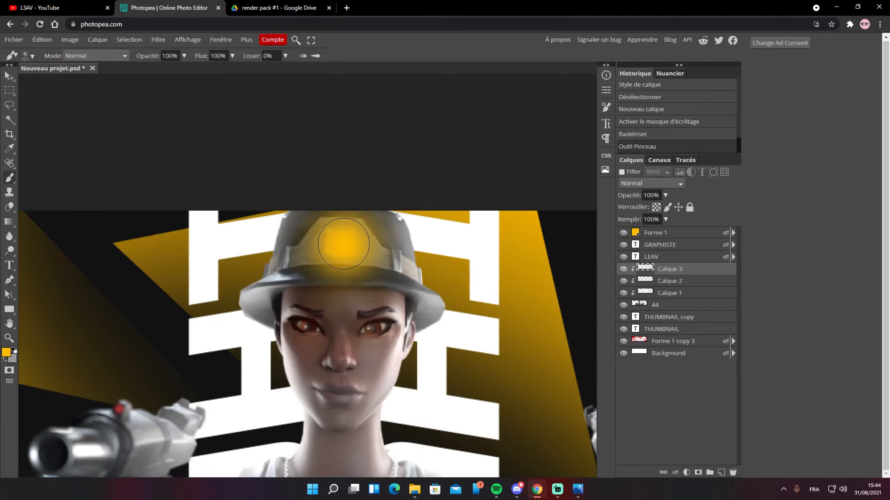
{"action": "key", "text": "ctrl+z"}
{"action": "left_click", "coordinate": [340, 245]}
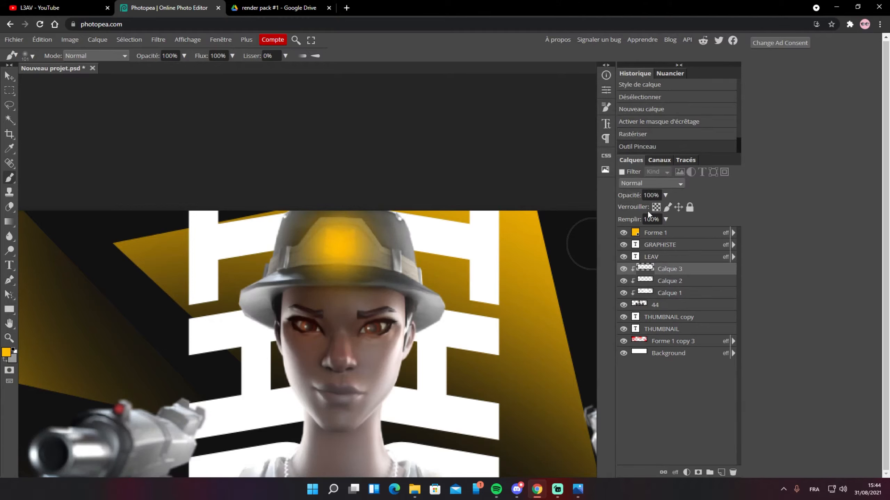
{"action": "left_click", "coordinate": [650, 182]}
{"action": "left_click", "coordinate": [648, 342]}
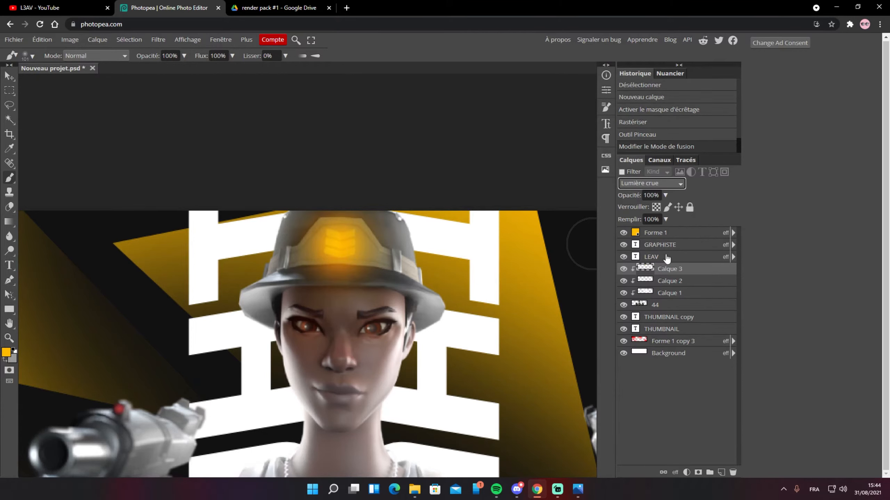
Lower the opacity of Calque 3 to 15%
{"action": "left_click", "coordinate": [666, 195]}
{"action": "left_click_drag", "start_coordinate": [668, 209], "coordinate": [630, 209]}
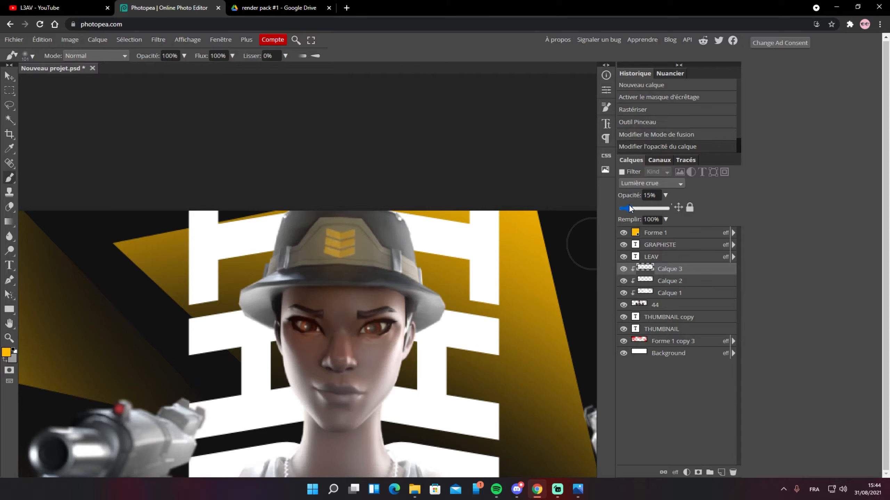
{"action": "left_click", "coordinate": [711, 195]}
Add a new layer above THUMBNAIL copy, behind the character, and set the brush colour to white
{"action": "scroll", "coordinate": [455, 245], "scroll_direction": "down", "scroll_amount": 10}
{"action": "scroll", "coordinate": [335, 282], "scroll_direction": "up", "scroll_amount": 4}
{"action": "scroll", "coordinate": [335, 281], "scroll_direction": "up", "scroll_amount": 6}
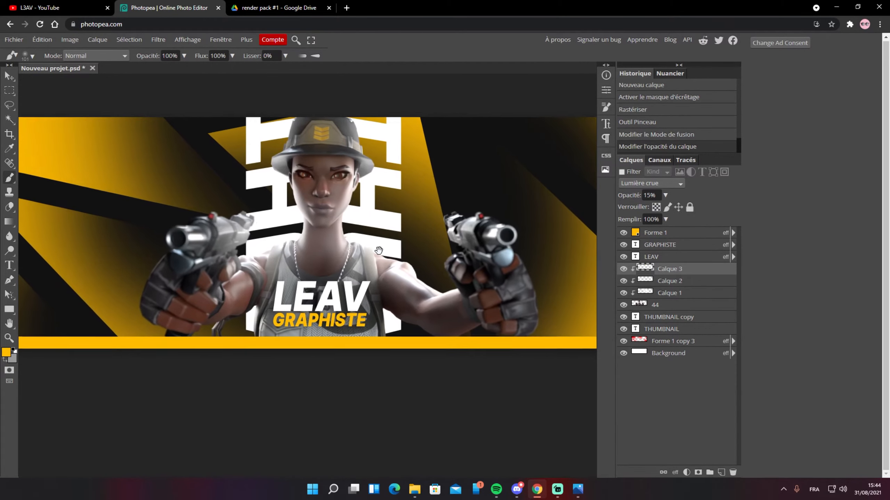
{"action": "left_click_drag", "start_coordinate": [379, 250], "coordinate": [380, 269]}
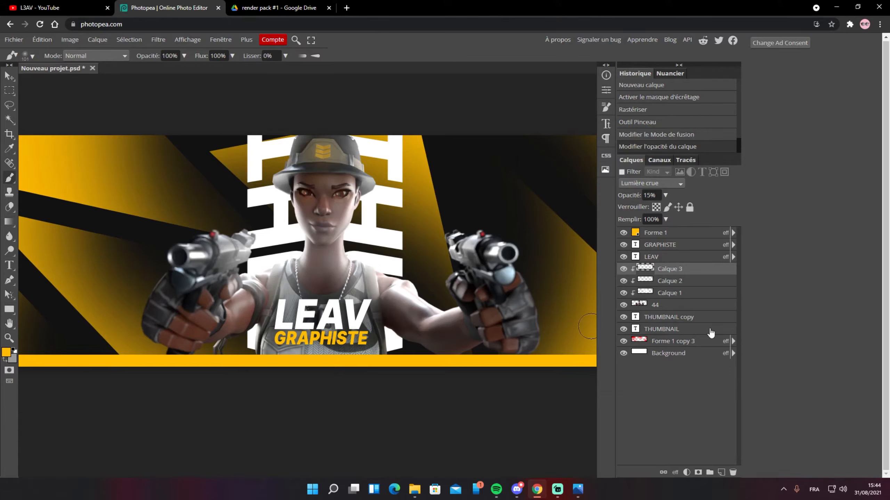
{"action": "left_click", "coordinate": [682, 318]}
{"action": "left_click", "coordinate": [722, 472]}
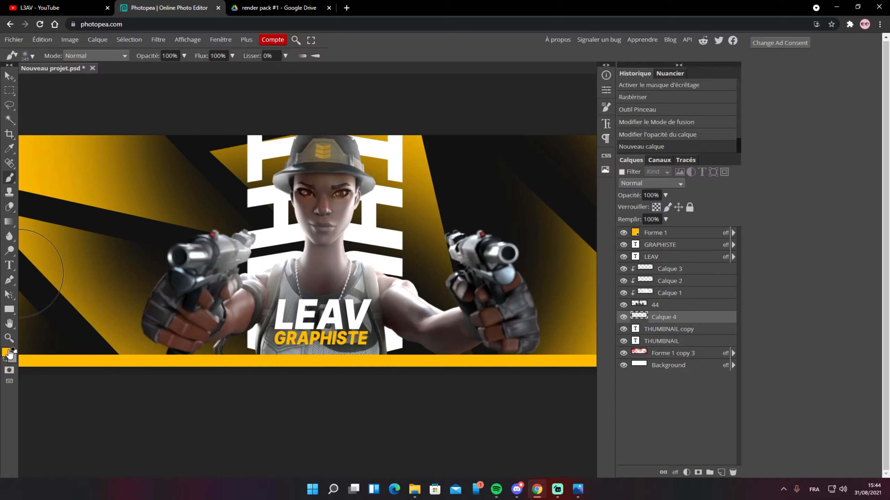
{"action": "left_click", "coordinate": [7, 352]}
{"action": "left_click_drag", "start_coordinate": [130, 188], "coordinate": [56, 88]}
{"action": "left_click", "coordinate": [244, 234]}
Paint a soft white glow on Calque 4 behind the character's torso and the gloved hand on the left
{"action": "right_click", "coordinate": [262, 302], "text": "alt"}
{"action": "left_click", "coordinate": [324, 317]}
{"action": "right_click", "coordinate": [324, 316], "text": "alt"}
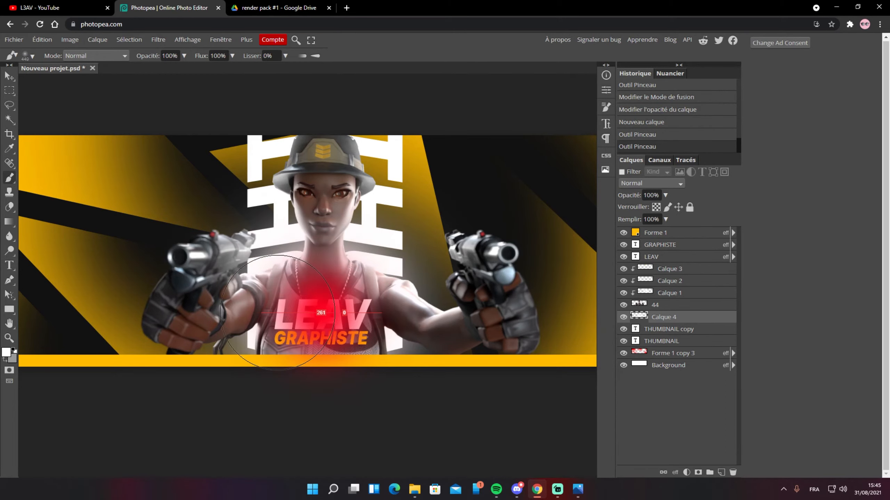
{"action": "left_click", "coordinate": [256, 310]}
{"action": "left_click", "coordinate": [150, 305]}
{"action": "left_click", "coordinate": [144, 307]}
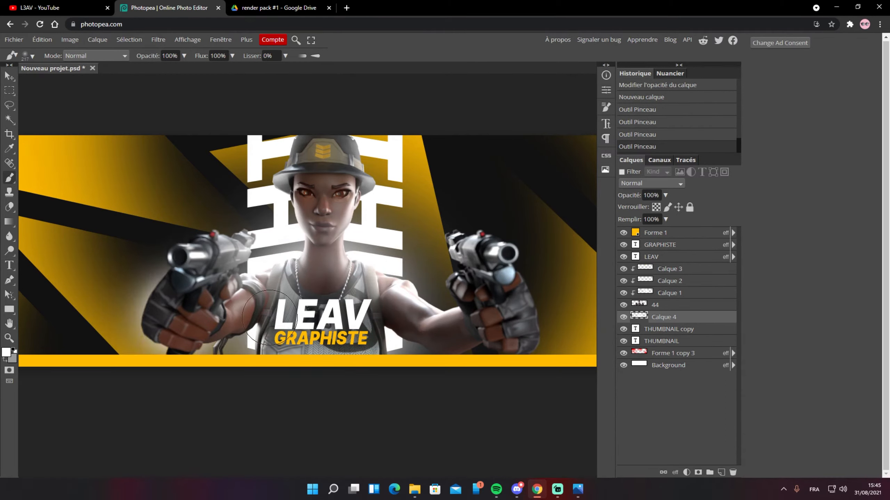
Paint a matching soft white glow on Calque 4 behind the gloved hand and forearm on the right
{"action": "left_click", "coordinate": [508, 316]}
{"action": "left_click", "coordinate": [510, 315]}
{"action": "right_click", "coordinate": [487, 325], "text": "alt"}
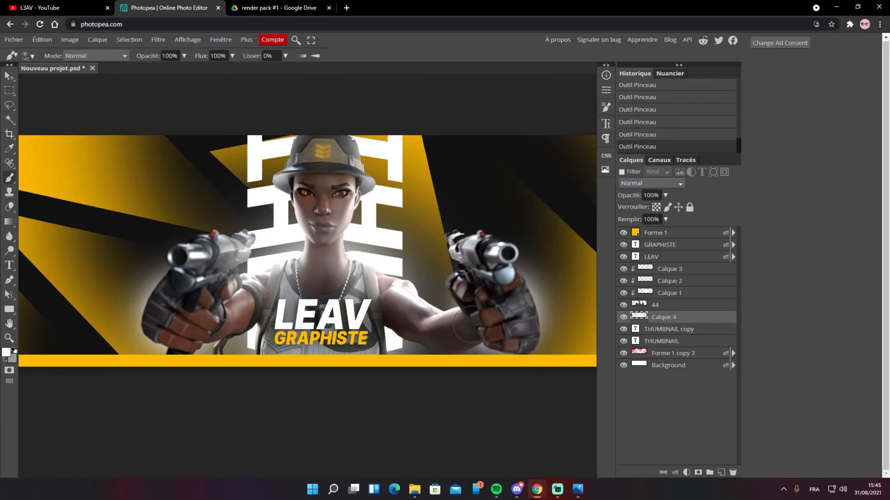
{"action": "left_click", "coordinate": [457, 328]}
{"action": "left_click", "coordinate": [425, 322]}
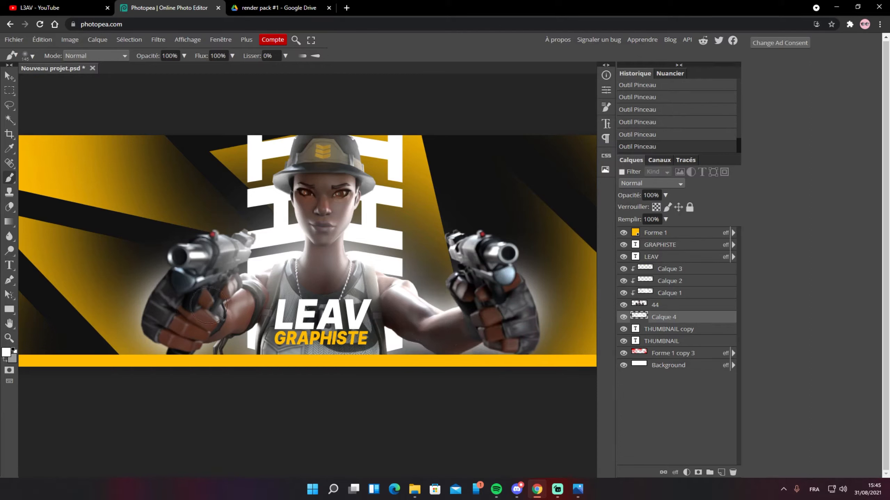
{"action": "right_click", "coordinate": [323, 186], "text": "alt"}
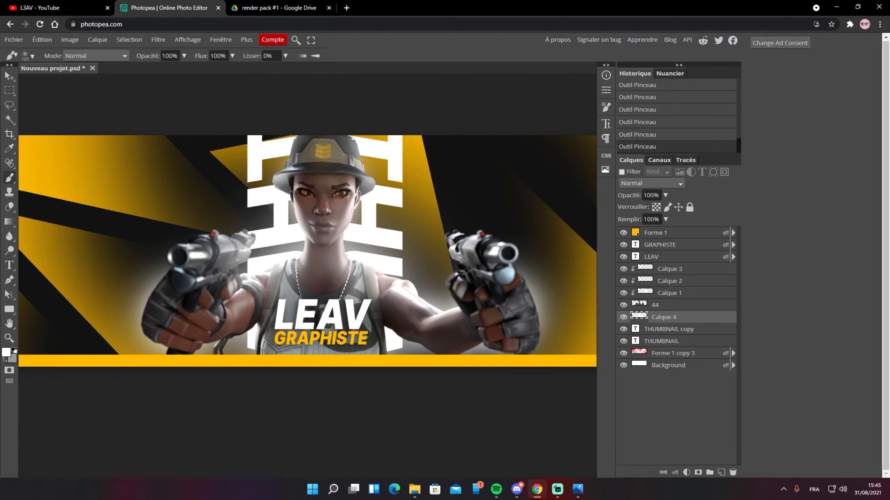
{"action": "key", "text": "bracketright"}
{"action": "key", "text": "bracketright"}
{"action": "key", "text": "bracketright"}
{"action": "key", "text": "bracketright"}
{"action": "key", "text": "bracketright"}
{"action": "key", "text": "bracketright"}
{"action": "key", "text": "bracketright"}
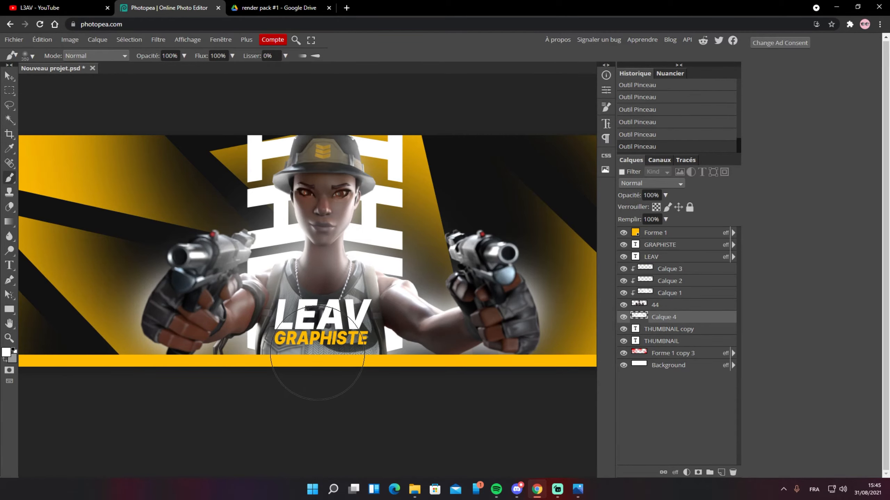
Set the white glow layer Calque 4 to the Lumière crue blend mode at 70% opacity
{"action": "left_click", "coordinate": [651, 182]}
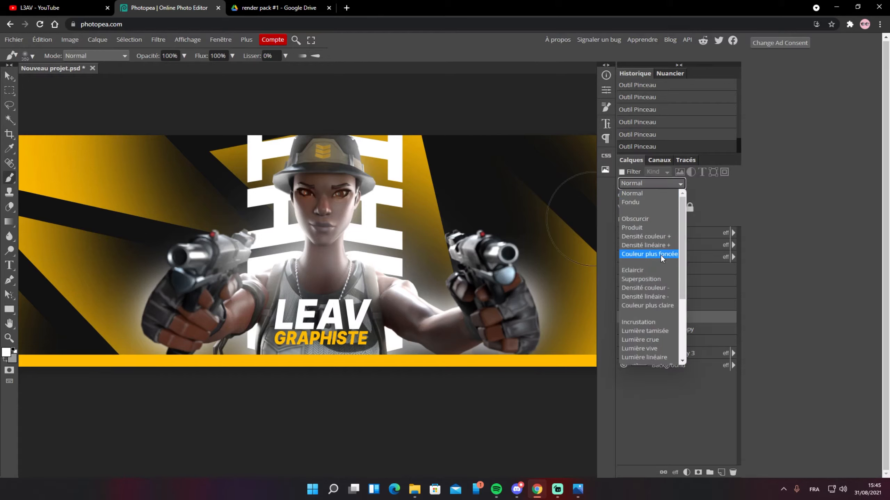
{"action": "left_click", "coordinate": [663, 342]}
{"action": "left_click", "coordinate": [666, 195]}
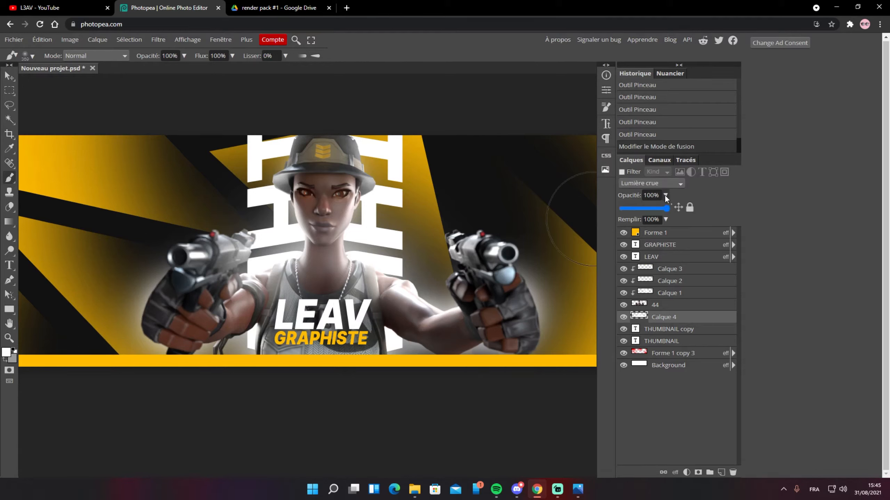
{"action": "left_click_drag", "start_coordinate": [668, 209], "coordinate": [654, 209]}
Add a new layer at the top of the stack, above Forme 1, and set the brush colour to black
{"action": "scroll", "coordinate": [511, 326], "scroll_direction": "down", "scroll_amount": 2}
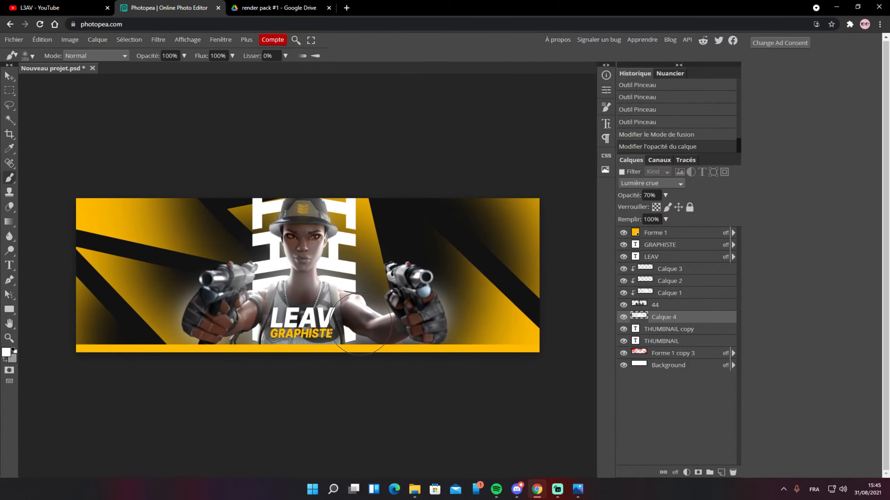
{"action": "scroll", "coordinate": [361, 325], "scroll_direction": "up", "scroll_amount": 1}
{"action": "scroll", "coordinate": [361, 324], "scroll_direction": "down", "scroll_amount": 1}
{"action": "key", "text": "space"}
{"action": "left_click_drag", "start_coordinate": [307, 358], "coordinate": [312, 328]}
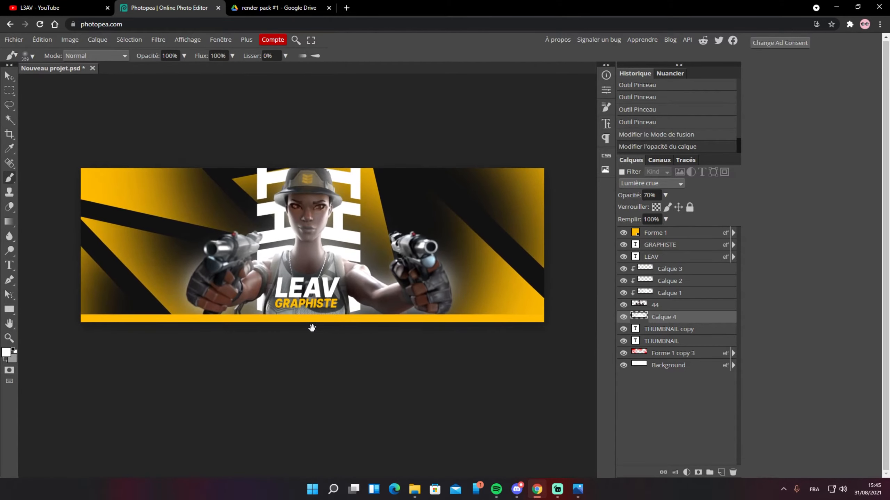
{"action": "left_click", "coordinate": [667, 234]}
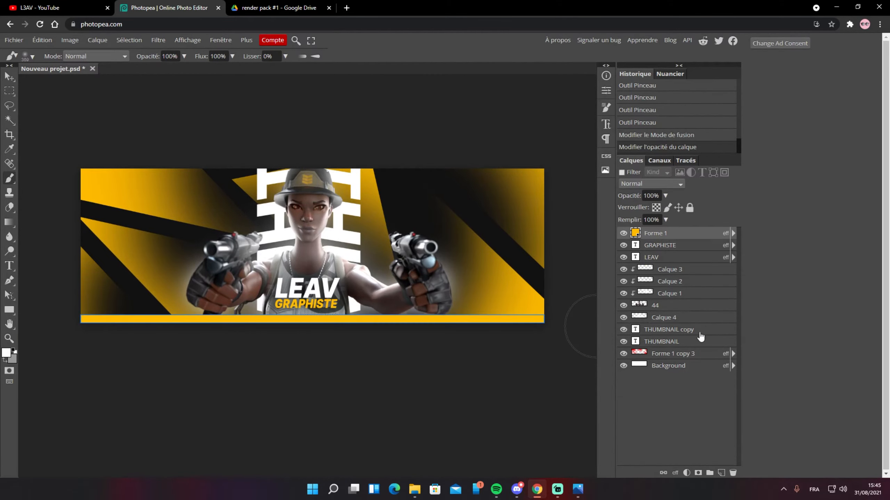
{"action": "left_click", "coordinate": [721, 473]}
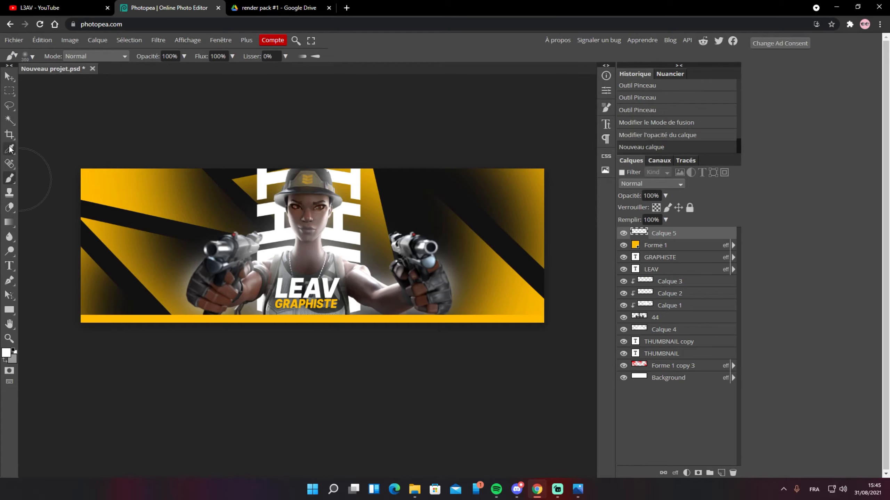
{"action": "left_click", "coordinate": [5, 355]}
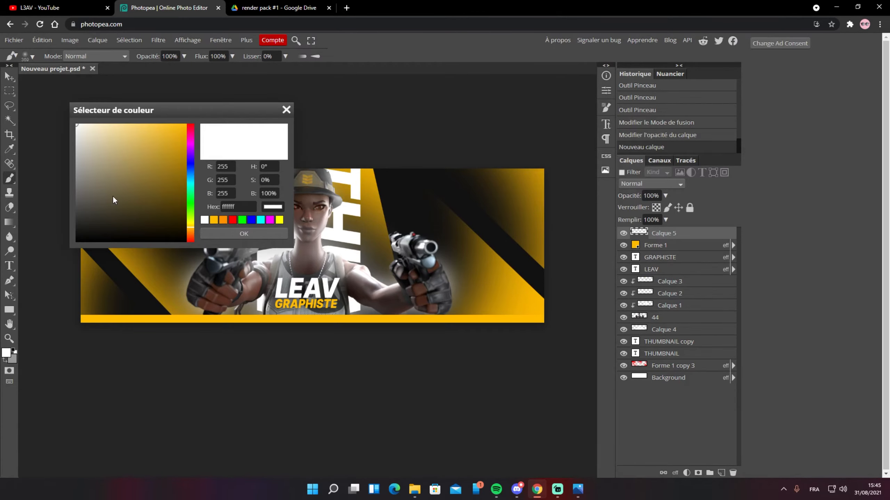
{"action": "left_click", "coordinate": [106, 237]}
{"action": "left_click", "coordinate": [125, 242]}
{"action": "left_click", "coordinate": [243, 232]}
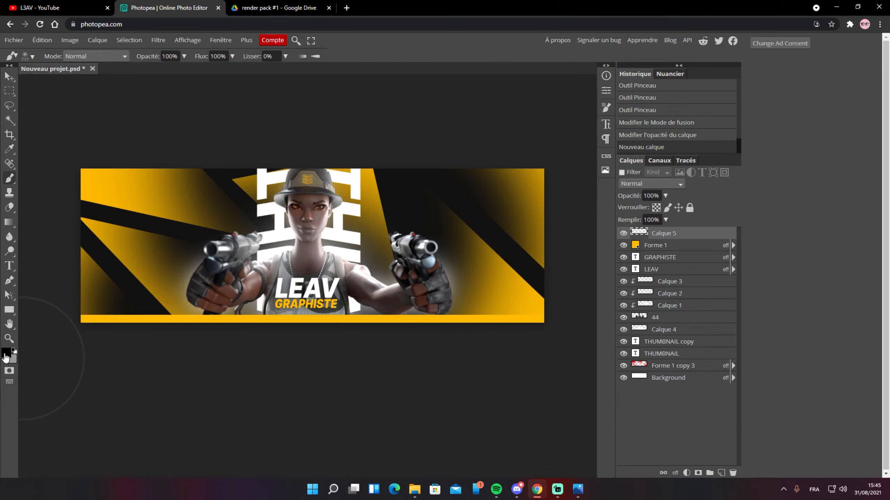
Change the brush colour to a near-black shade and paint over the whole banner on Calque 5
{"action": "left_click", "coordinate": [5, 353]}
{"action": "mouse_move", "coordinate": [88, 231]}
{"action": "left_mouse_down"}
{"action": "mouse_move", "coordinate": [68, 236]}
{"action": "mouse_move", "coordinate": [357, 208]}
{"action": "mouse_move", "coordinate": [350, 189]}
{"action": "mouse_move", "coordinate": [225, 159]}
{"action": "mouse_move", "coordinate": [519, 298]}
{"action": "left_mouse_up"}
{"action": "left_click", "coordinate": [244, 234]}
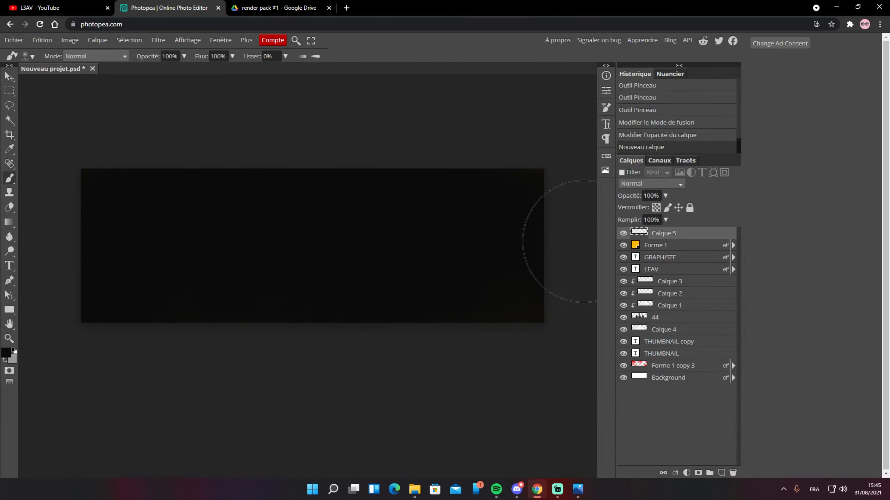
{"action": "left_click_drag", "start_coordinate": [113, 192], "coordinate": [105, 197]}
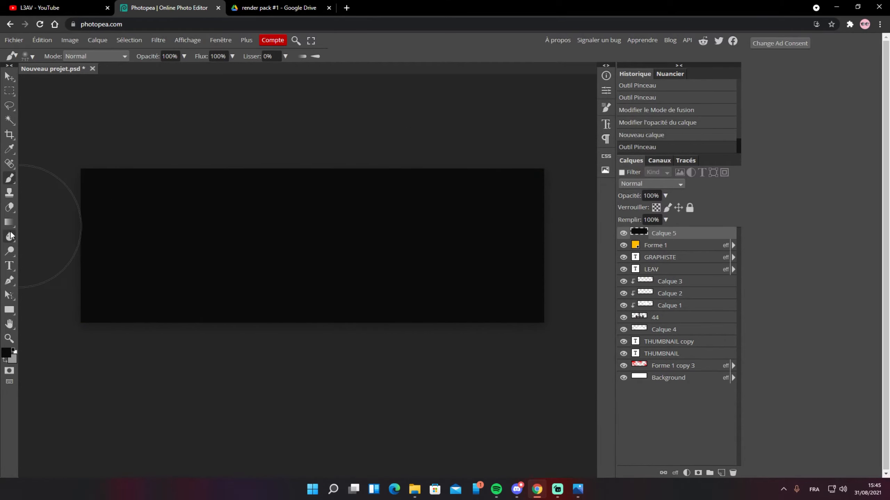
Erase the middle of Calque 5 with a large soft eraser around the character and title, leaving a dark vignette at the banner's edges
{"action": "left_click", "coordinate": [10, 208]}
{"action": "left_click_drag", "start_coordinate": [324, 262], "coordinate": [405, 251]}
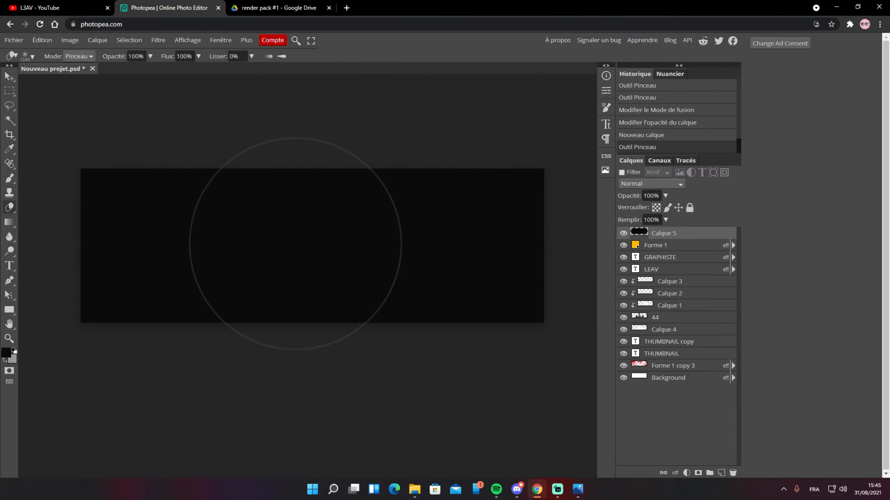
{"action": "left_click", "coordinate": [299, 248]}
{"action": "key", "text": "ctrl+z"}
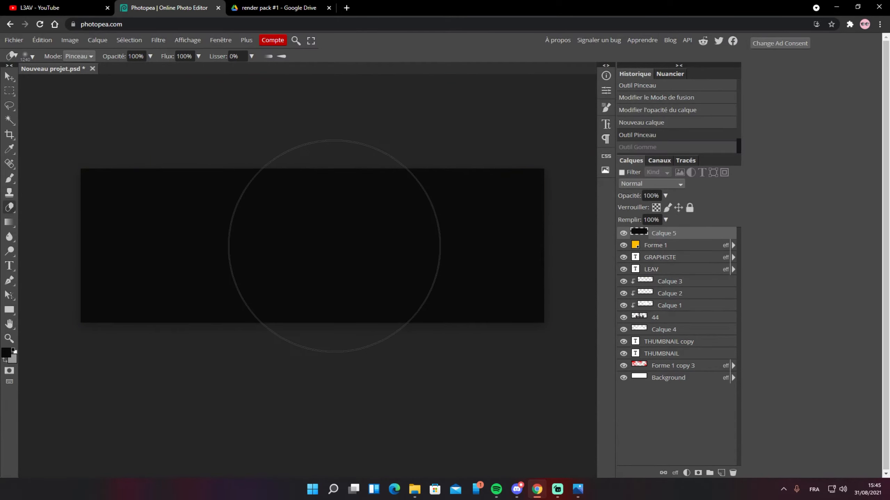
{"action": "mouse_move", "coordinate": [336, 246]}
{"action": "left_mouse_down"}
{"action": "mouse_move", "coordinate": [168, 239]}
{"action": "mouse_move", "coordinate": [256, 266]}
{"action": "left_mouse_up"}
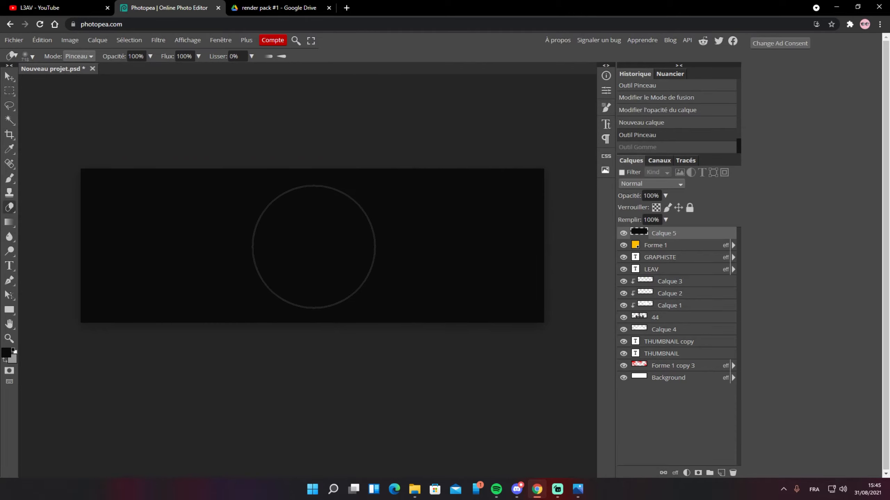
{"action": "left_click", "coordinate": [308, 254]}
{"action": "left_click", "coordinate": [300, 252]}
{"action": "left_click", "coordinate": [300, 253]}
{"action": "left_click", "coordinate": [303, 254]}
{"action": "left_click", "coordinate": [307, 254]}
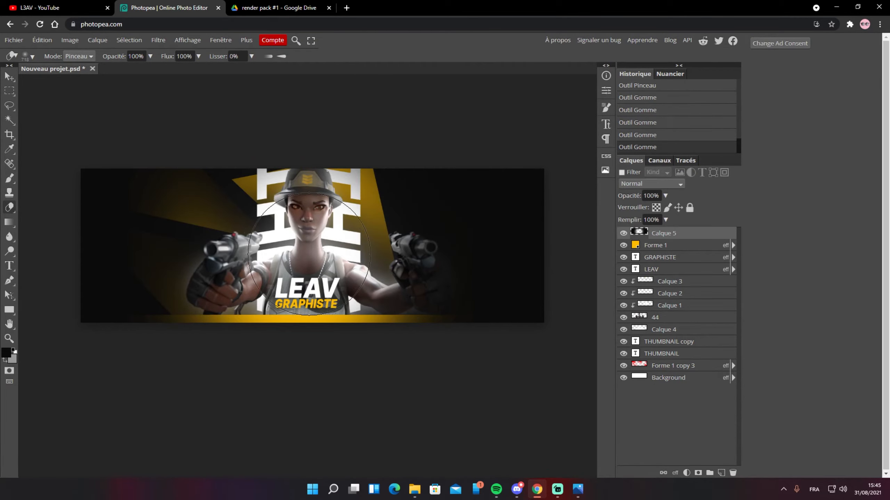
{"action": "left_click", "coordinate": [311, 254]}
{"action": "left_click", "coordinate": [313, 255]}
{"action": "left_click", "coordinate": [315, 255]}
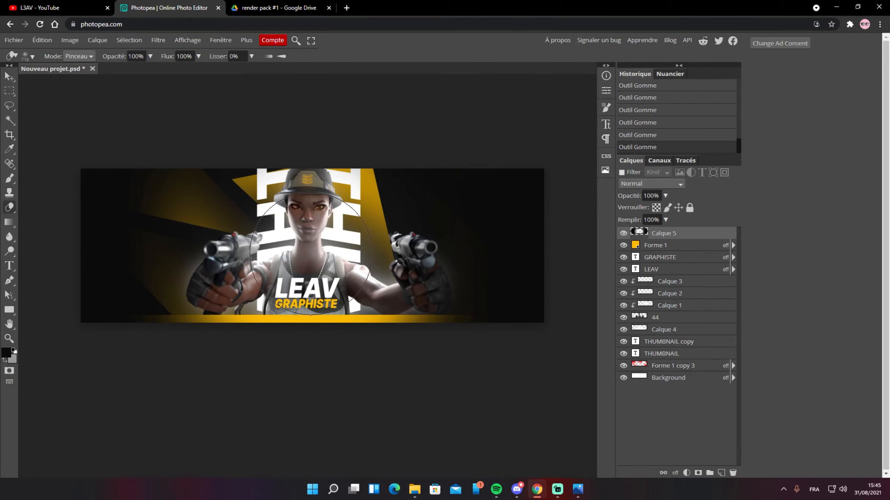
{"action": "left_click_drag", "start_coordinate": [315, 255], "coordinate": [349, 256]}
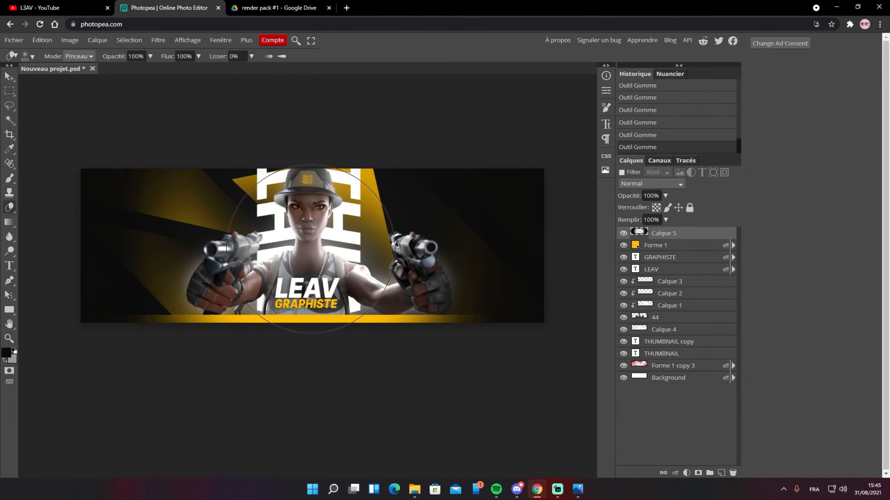
Examine how the dark vignette frames the character, title and yellow strip across the whole banner
{"action": "scroll", "coordinate": [477, 279], "scroll_direction": "up", "scroll_amount": 4}
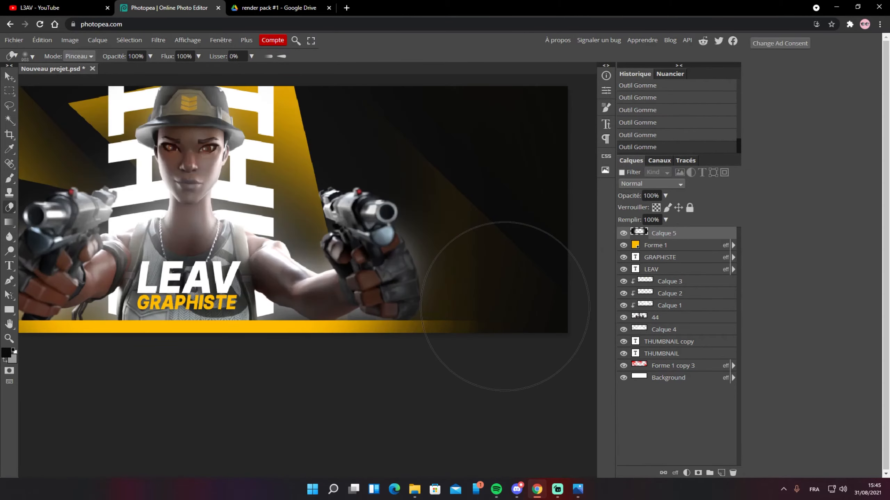
{"action": "scroll", "coordinate": [464, 349], "scroll_direction": "down", "scroll_amount": 5}
{"action": "scroll", "coordinate": [463, 350], "scroll_direction": "up", "scroll_amount": 3}
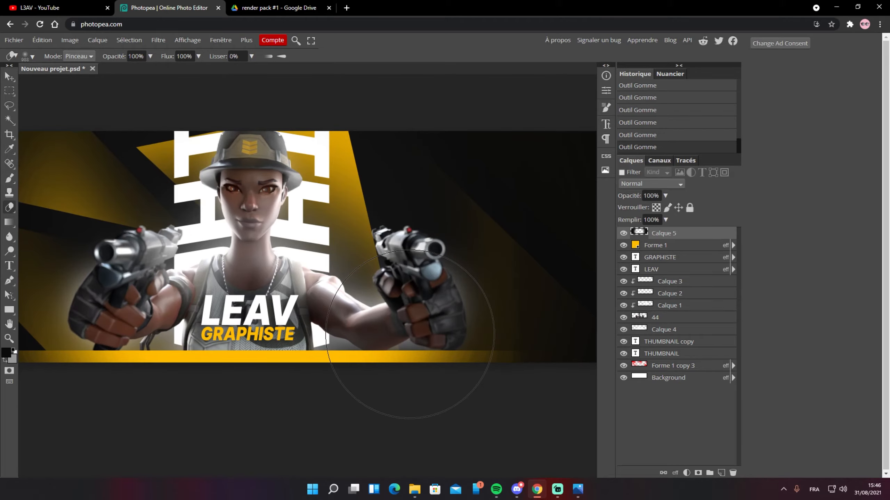
{"action": "scroll", "coordinate": [438, 210], "scroll_direction": "down", "scroll_amount": 1}
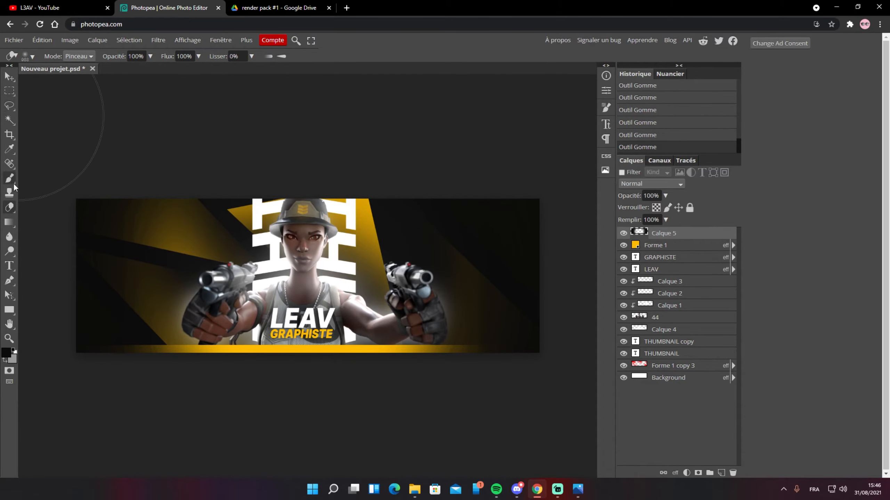
{"action": "left_click", "coordinate": [9, 265]}
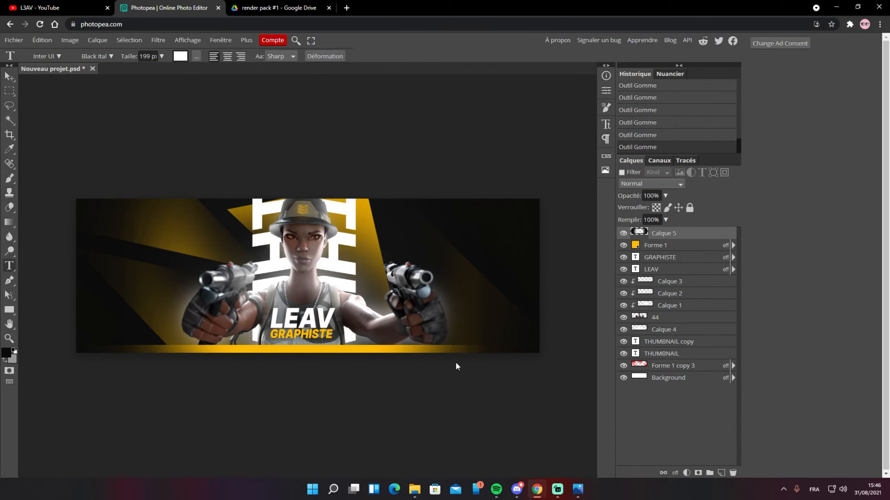
{"action": "scroll", "coordinate": [291, 289], "scroll_direction": "up", "scroll_amount": 5}
{"action": "scroll", "coordinate": [291, 289], "scroll_direction": "down", "scroll_amount": 5}
{"action": "scroll", "coordinate": [290, 288], "scroll_direction": "up", "scroll_amount": 5}
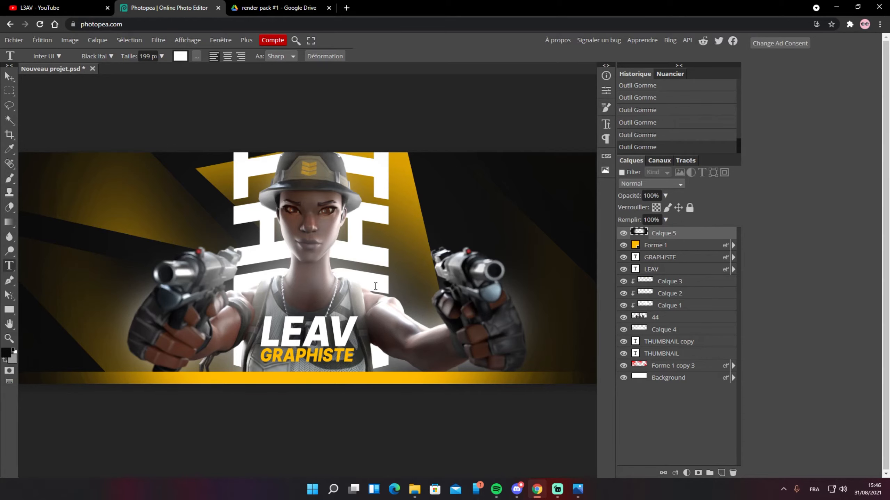
{"action": "scroll", "coordinate": [375, 286], "scroll_direction": "down", "scroll_amount": 5}
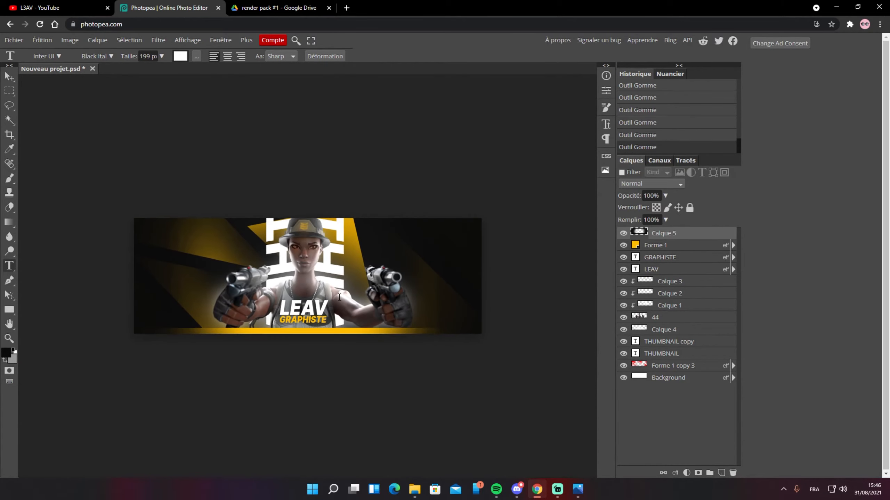
{"action": "scroll", "coordinate": [339, 297], "scroll_direction": "up", "scroll_amount": 4}
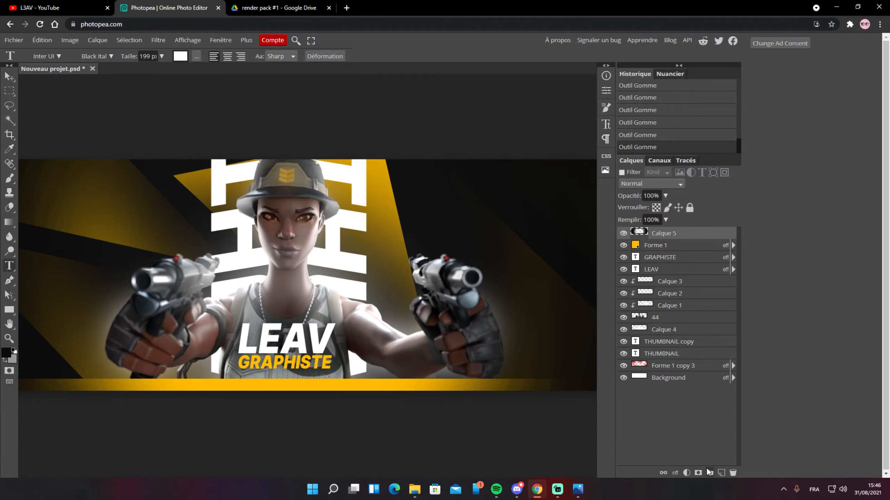
Add a Luminosité/contraste adjustment layer above Calque 5 with contrast 70 and brightness 30, and reselect Calque 5
{"action": "left_click", "coordinate": [686, 473]}
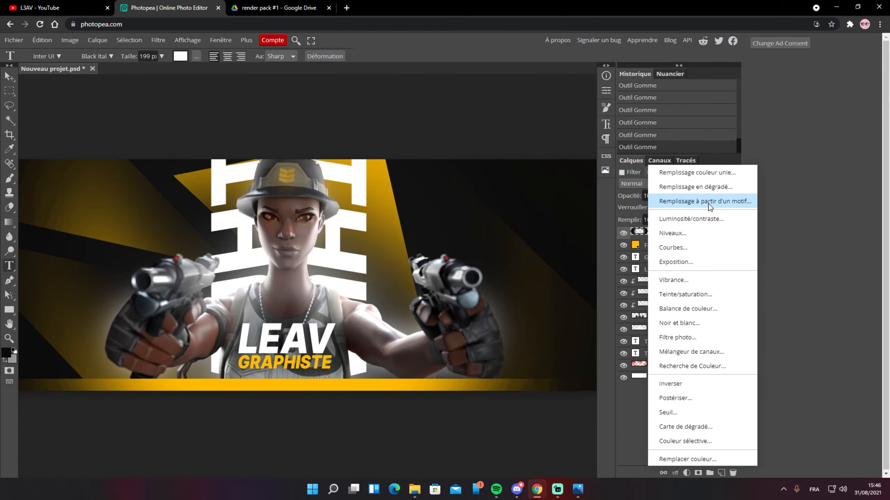
{"action": "left_click", "coordinate": [705, 218]}
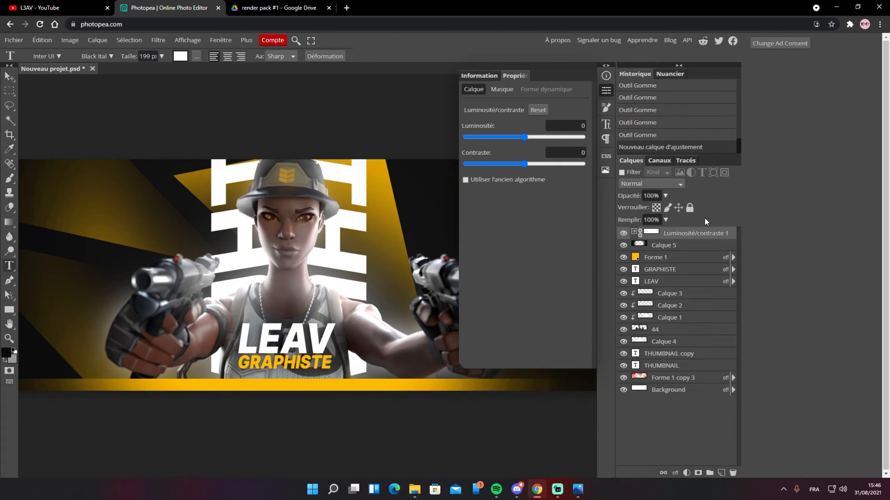
{"action": "left_click_drag", "start_coordinate": [525, 166], "coordinate": [567, 169]}
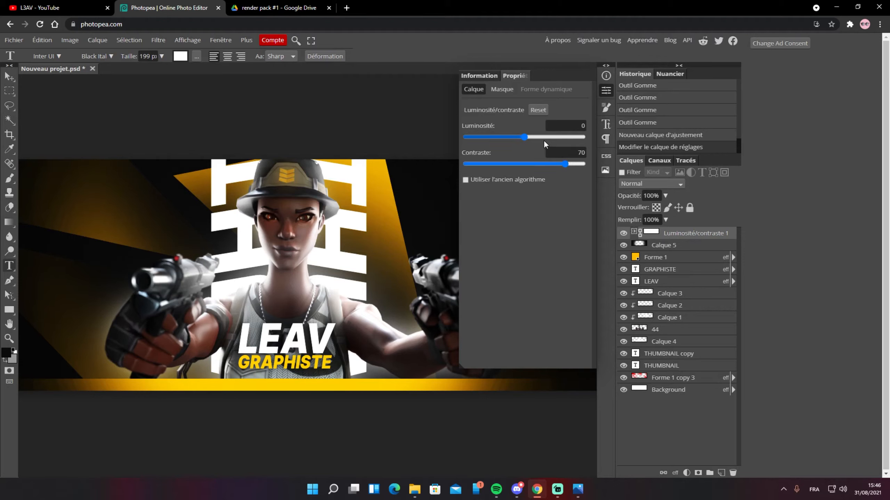
{"action": "mouse_move", "coordinate": [524, 137]}
{"action": "left_mouse_down"}
{"action": "mouse_move", "coordinate": [542, 140]}
{"action": "mouse_move", "coordinate": [535, 139]}
{"action": "left_mouse_up"}
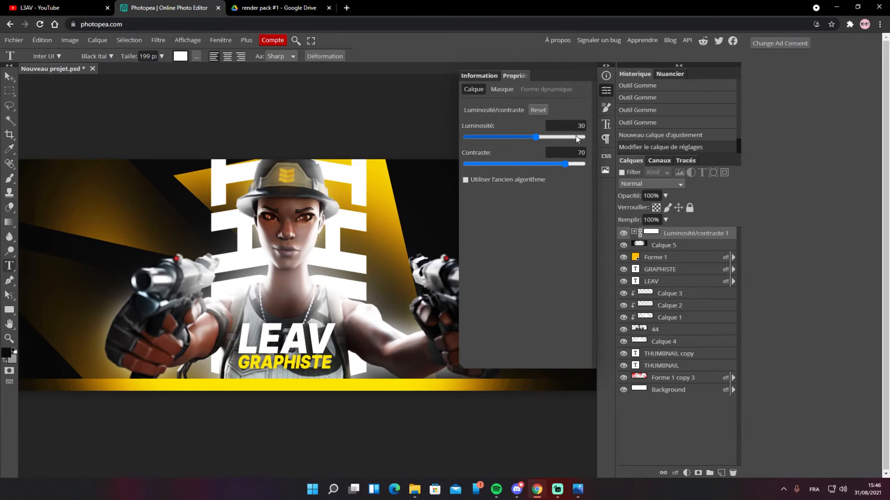
{"action": "left_click", "coordinate": [671, 246]}
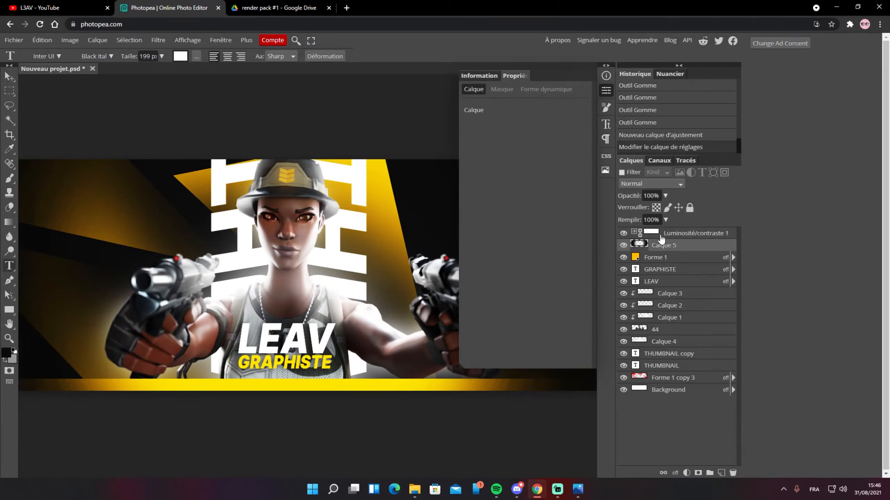
{"action": "left_click", "coordinate": [606, 90]}
{"action": "scroll", "coordinate": [311, 281], "scroll_direction": "down", "scroll_amount": 3}
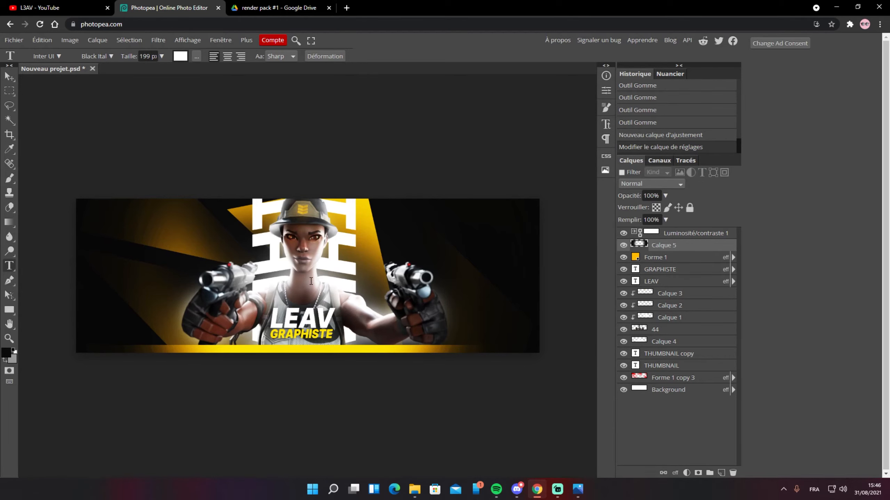
{"action": "scroll", "coordinate": [311, 281], "scroll_direction": "up", "scroll_amount": 1}
{"action": "left_click", "coordinate": [687, 472]}
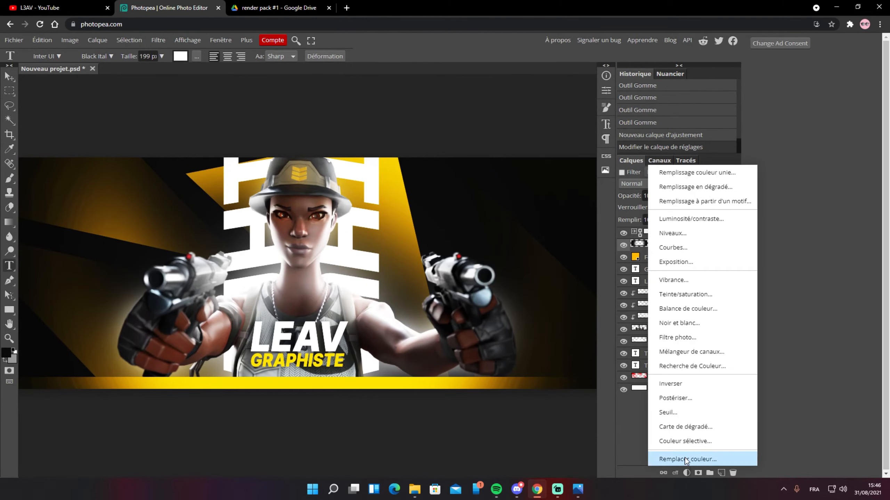
{"action": "left_click", "coordinate": [684, 412]}
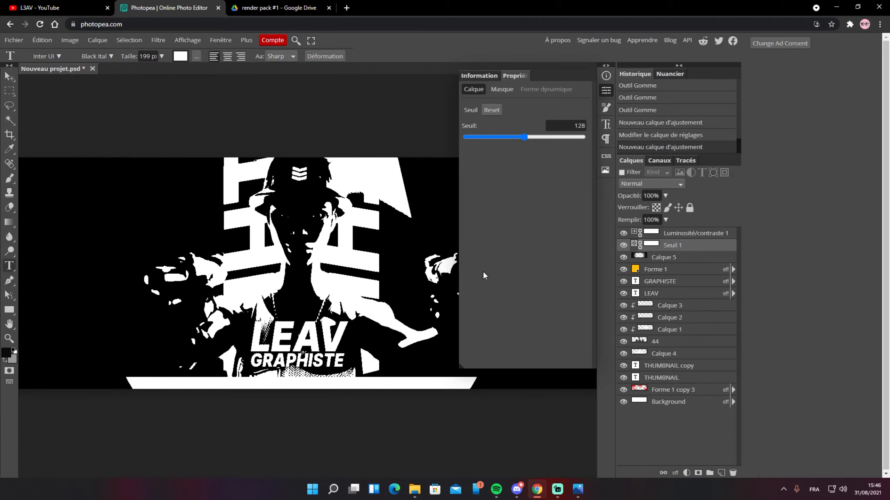
{"action": "key", "text": "Delete"}
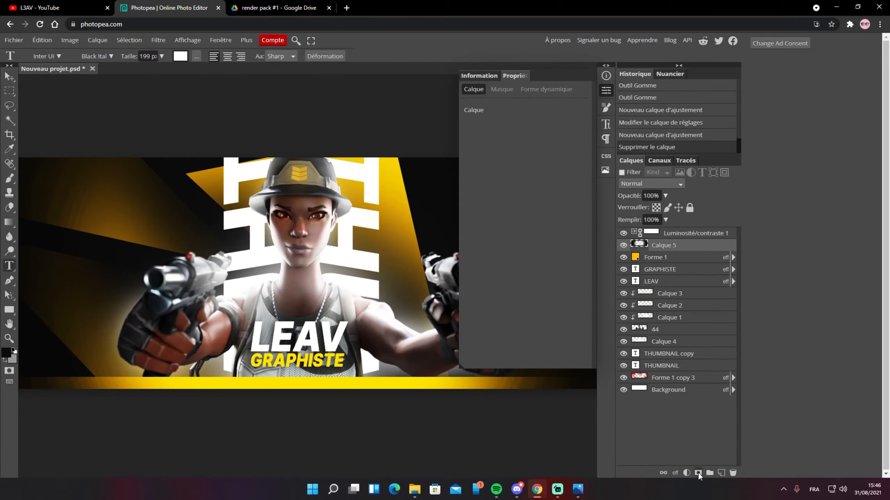
Add a Postériser adjustment layer above Calque 5 and raise its levels past 50
{"action": "left_click", "coordinate": [687, 473]}
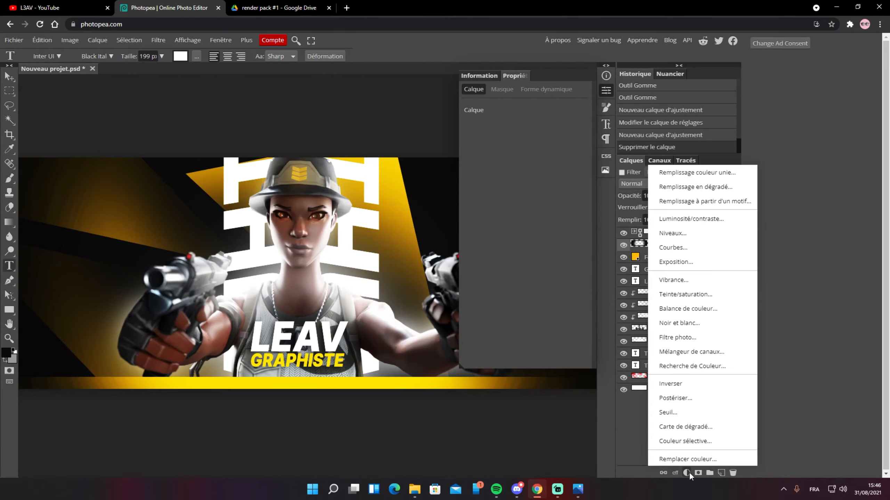
{"action": "left_click", "coordinate": [695, 400]}
{"action": "left_click_drag", "start_coordinate": [461, 137], "coordinate": [490, 141]}
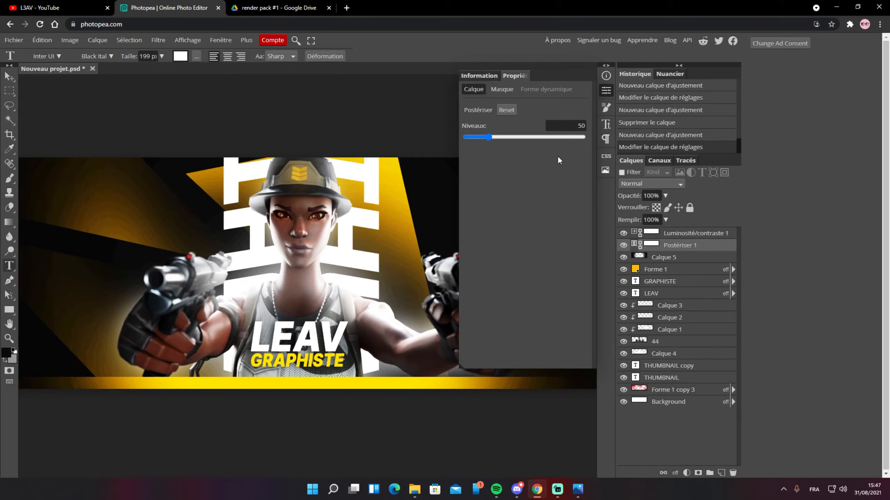
{"action": "left_click_drag", "start_coordinate": [488, 137], "coordinate": [512, 141]}
{"action": "left_click", "coordinate": [603, 93]}
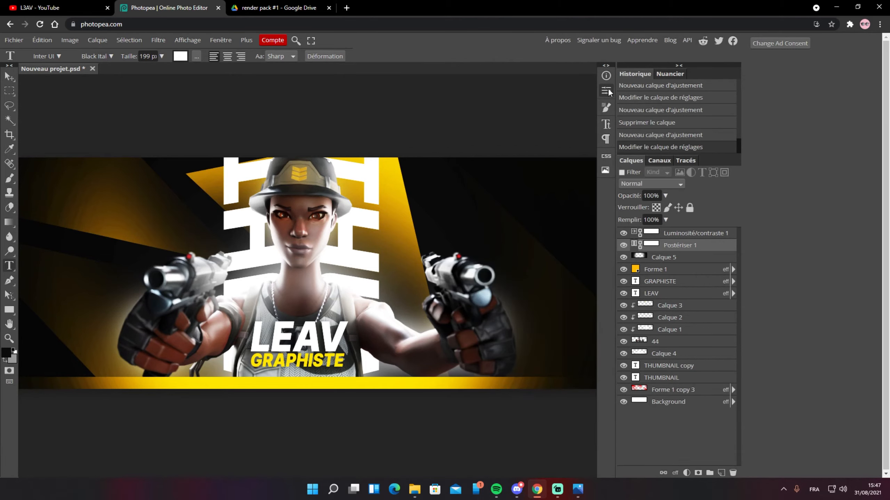
{"action": "left_click", "coordinate": [604, 92]}
{"action": "left_click", "coordinate": [604, 92]}
Add a Courbes adjustment layer directly above Postériser 1
{"action": "left_click_drag", "start_coordinate": [473, 283], "coordinate": [458, 253]}
{"action": "key", "text": "ctrl+0"}
{"action": "scroll", "coordinate": [368, 255], "scroll_direction": "up", "scroll_amount": 1}
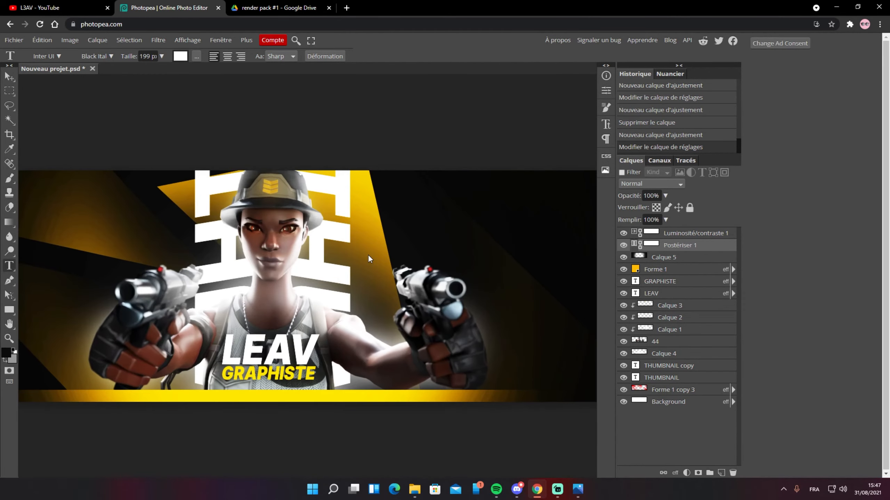
{"action": "left_click_drag", "start_coordinate": [304, 293], "coordinate": [350, 275]}
{"action": "left_click", "coordinate": [687, 472]}
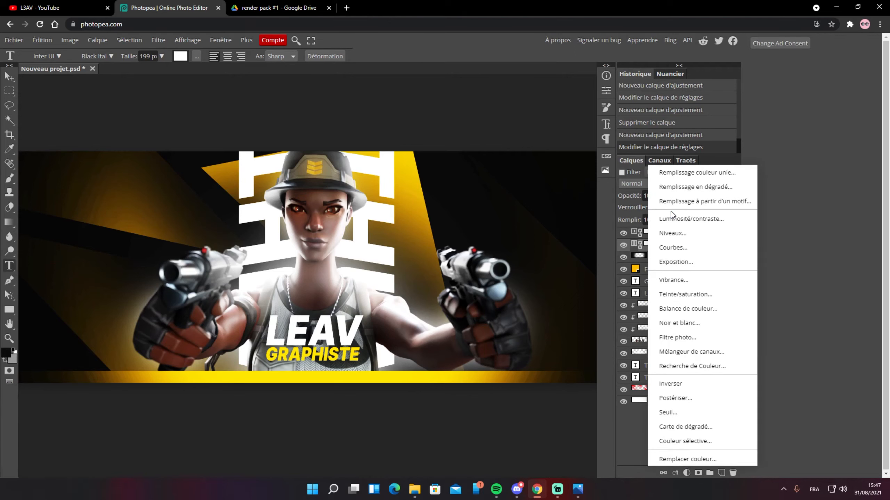
{"action": "left_click", "coordinate": [702, 247]}
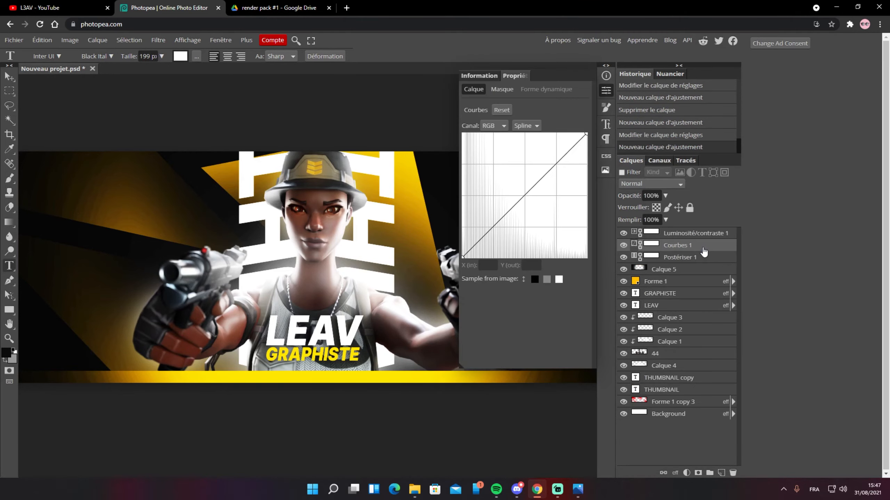
Shape the Rouge channel curve with a lower point near input 102, output 92 and an upper point at input 152, output 160
{"action": "left_click", "coordinate": [494, 125]}
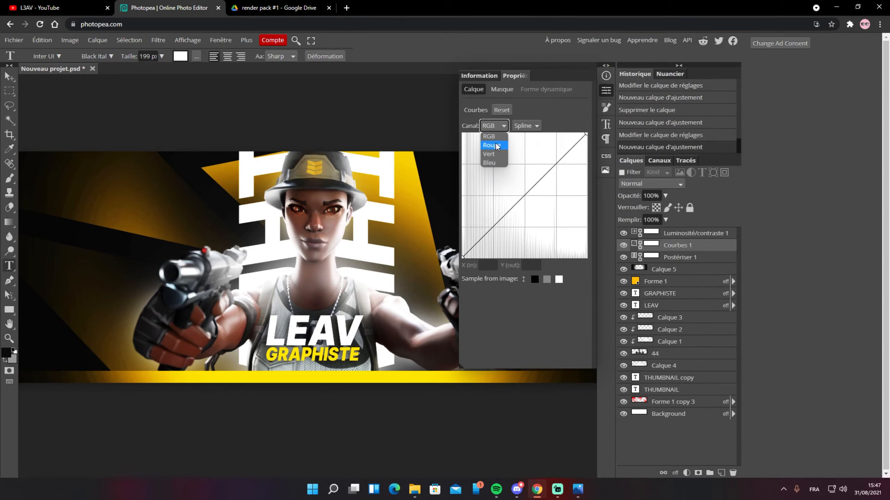
{"action": "left_click", "coordinate": [497, 143]}
{"action": "left_click", "coordinate": [512, 210]}
{"action": "left_click_drag", "start_coordinate": [512, 211], "coordinate": [513, 212]}
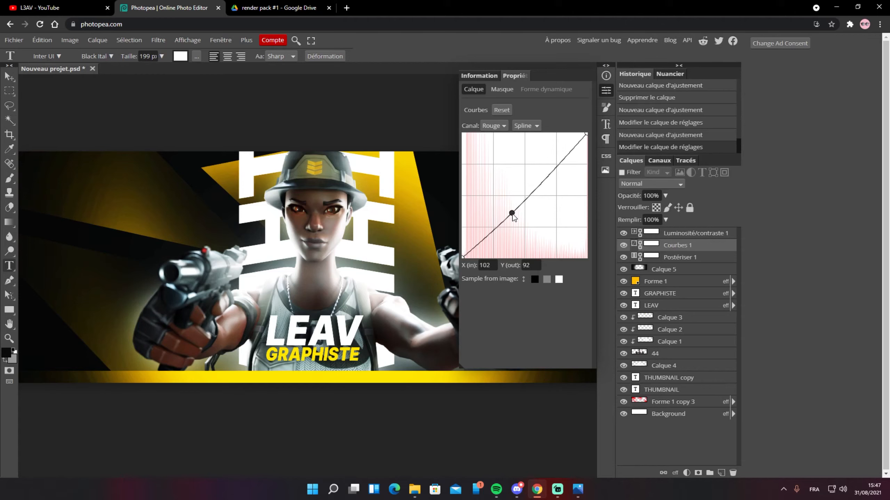
{"action": "left_click_drag", "start_coordinate": [538, 184], "coordinate": [536, 179]}
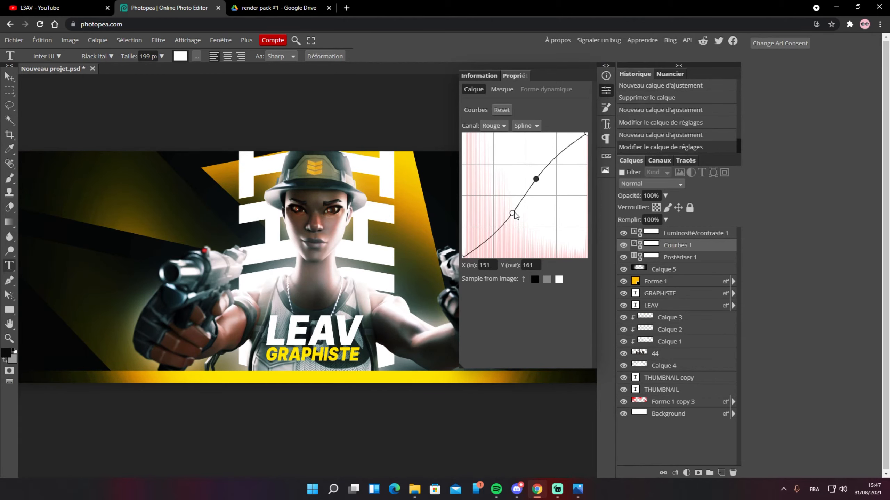
{"action": "left_click_drag", "start_coordinate": [512, 213], "coordinate": [513, 212]}
{"action": "mouse_move", "coordinate": [535, 180]}
{"action": "left_mouse_down"}
{"action": "mouse_move", "coordinate": [570, 268]}
{"action": "mouse_move", "coordinate": [528, 206]}
{"action": "mouse_move", "coordinate": [470, 149]}
{"action": "mouse_move", "coordinate": [528, 178]}
{"action": "mouse_move", "coordinate": [503, 153]}
{"action": "mouse_move", "coordinate": [542, 186]}
{"action": "left_mouse_up"}
Bend the Vert channel curve with one point in the shadows and one in the highlights
{"action": "left_click", "coordinate": [504, 125]}
{"action": "left_click", "coordinate": [493, 155]}
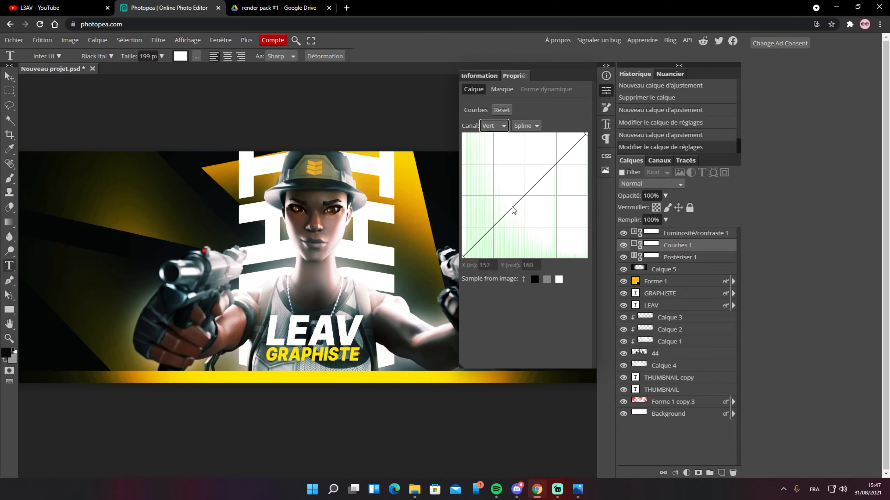
{"action": "left_click_drag", "start_coordinate": [512, 207], "coordinate": [516, 214]}
{"action": "left_click_drag", "start_coordinate": [547, 184], "coordinate": [542, 174]}
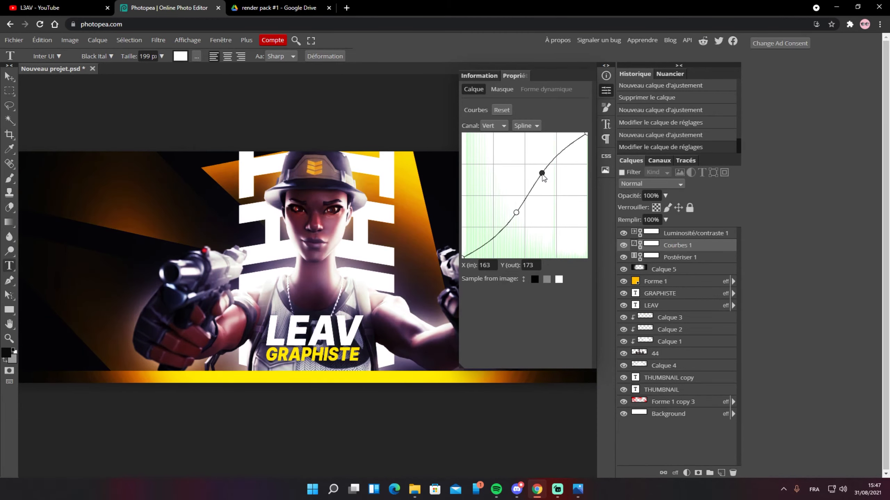
{"action": "left_click_drag", "start_coordinate": [516, 212], "coordinate": [550, 180]}
Shape the Bleu channel curve with a midtone point and an upper point at input 177, output 165, and close the adjustment properties
{"action": "left_click", "coordinate": [503, 126]}
{"action": "left_click", "coordinate": [492, 159]}
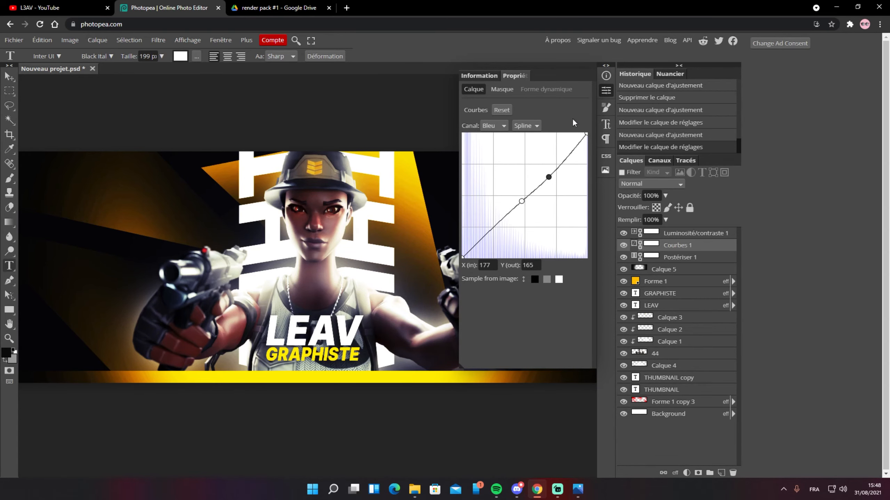
{"action": "left_click", "coordinate": [606, 91]}
Examine the effect of the colour curves on the character, title and yellow shapes, both close up and across the whole banner
{"action": "scroll", "coordinate": [479, 218], "scroll_direction": "down", "scroll_amount": 2}
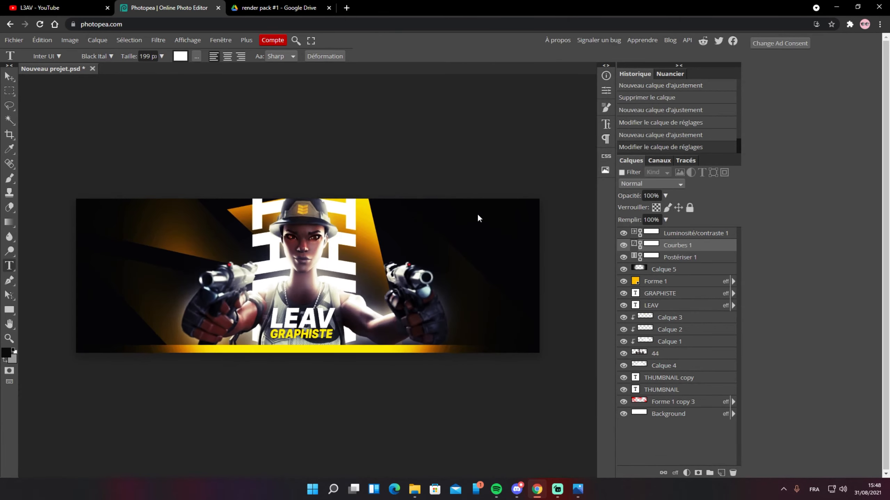
{"action": "left_click_drag", "start_coordinate": [351, 292], "coordinate": [377, 266]}
{"action": "scroll", "coordinate": [388, 262], "scroll_direction": "up", "scroll_amount": 2}
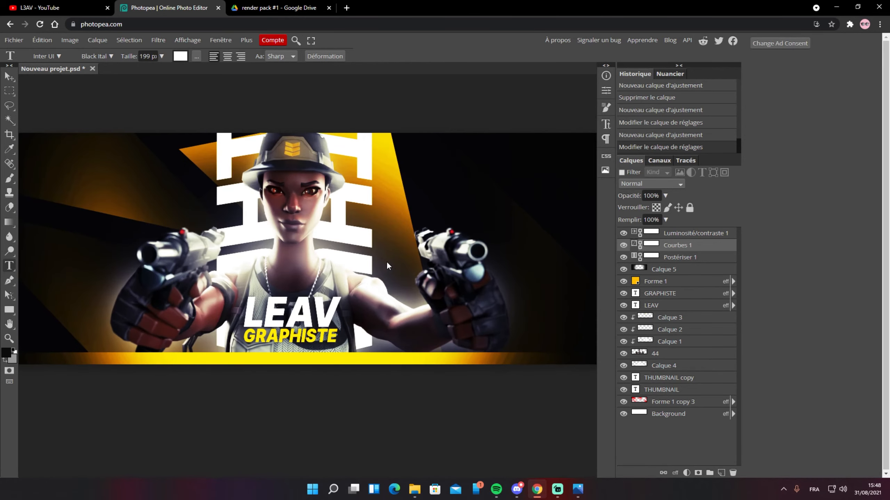
{"action": "scroll", "coordinate": [394, 253], "scroll_direction": "down", "scroll_amount": 2}
{"action": "left_click_drag", "start_coordinate": [437, 312], "coordinate": [449, 282]}
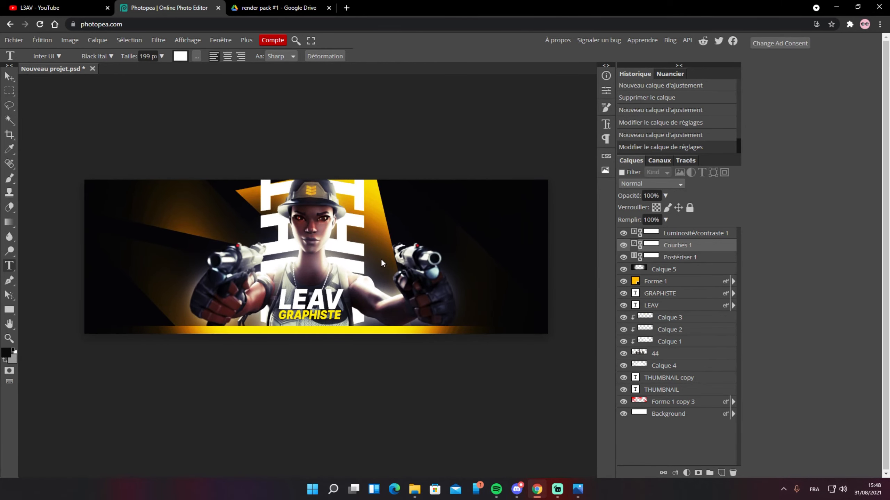
{"action": "scroll", "coordinate": [382, 263], "scroll_direction": "up", "scroll_amount": 1}
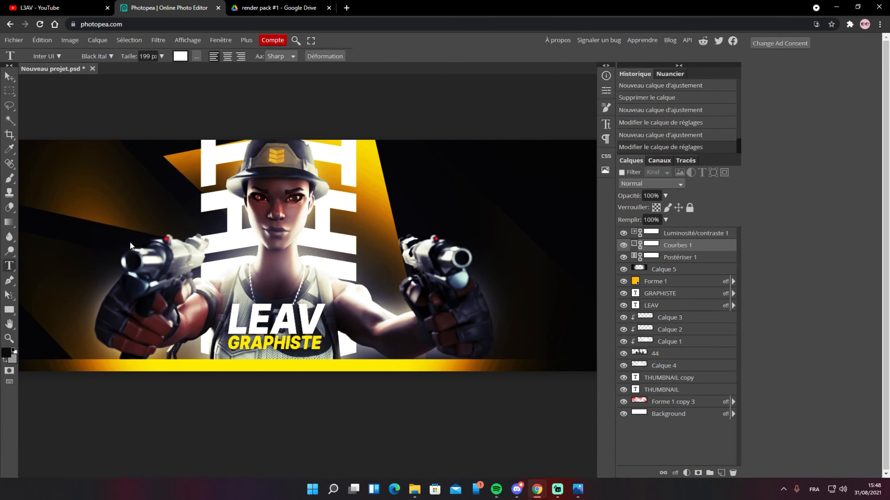
{"action": "scroll", "coordinate": [130, 246], "scroll_direction": "down", "scroll_amount": 1}
{"action": "scroll", "coordinate": [118, 252], "scroll_direction": "up", "scroll_amount": 1}
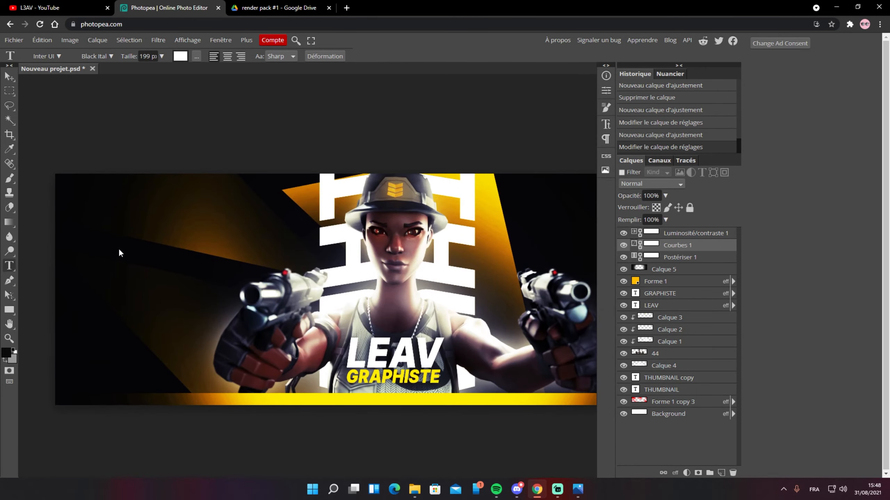
{"action": "scroll", "coordinate": [463, 302], "scroll_direction": "down", "scroll_amount": 1}
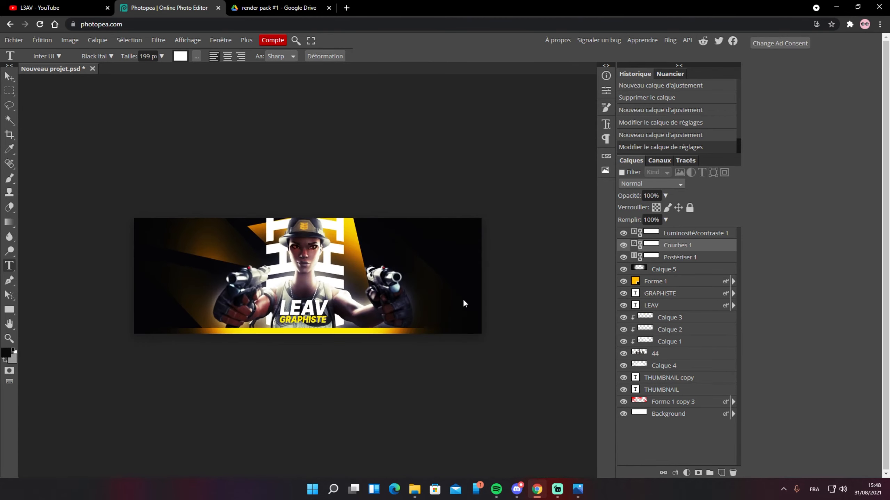
{"action": "scroll", "coordinate": [466, 305], "scroll_direction": "up", "scroll_amount": 1}
{"action": "scroll", "coordinate": [312, 285], "scroll_direction": "up", "scroll_amount": 1}
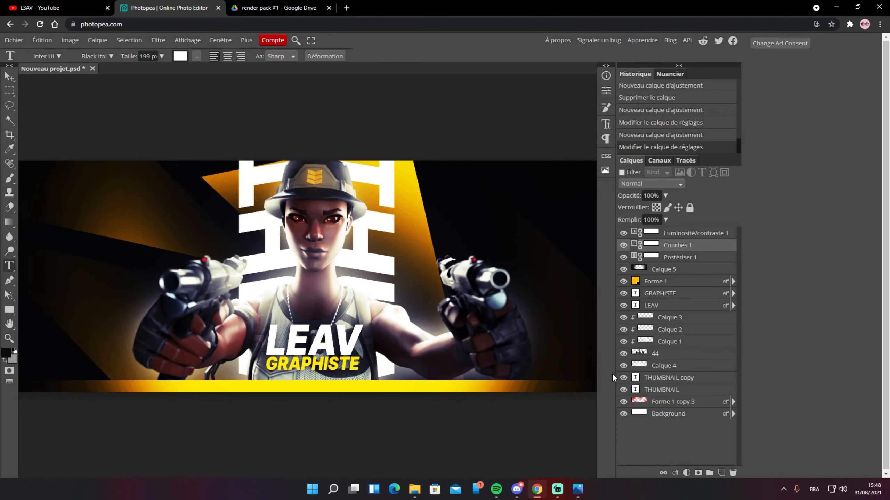
Merge the THUMBNAIL copy and THUMBNAIL text layers into one layer
{"action": "left_click", "coordinate": [671, 359]}
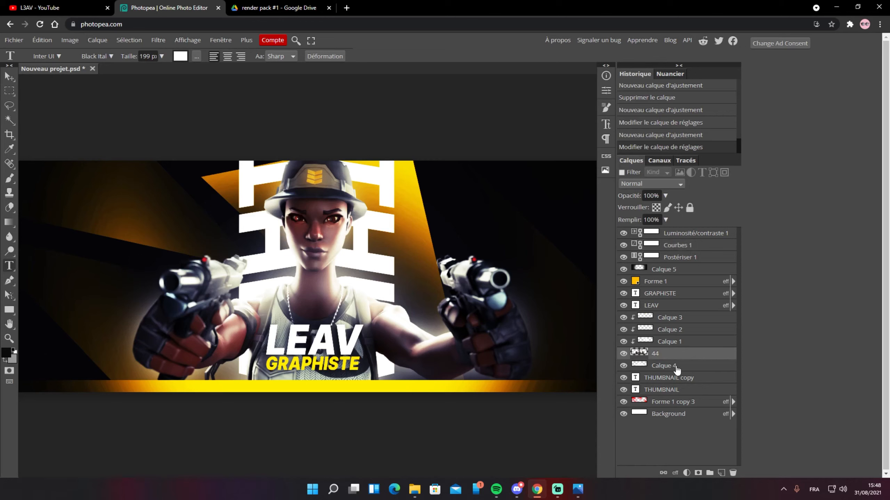
{"action": "left_click", "coordinate": [678, 381]}
{"action": "left_click", "coordinate": [680, 390], "text": "shift"}
{"action": "right_click", "coordinate": [680, 392]}
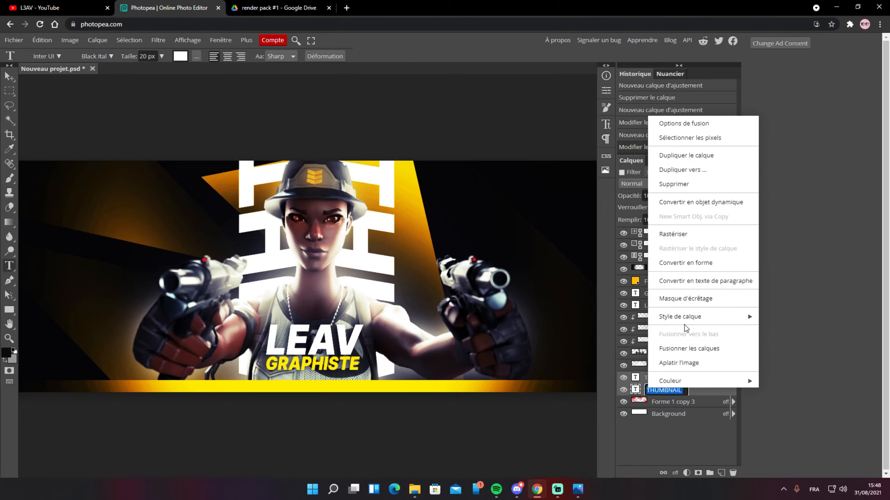
{"action": "left_click", "coordinate": [687, 348]}
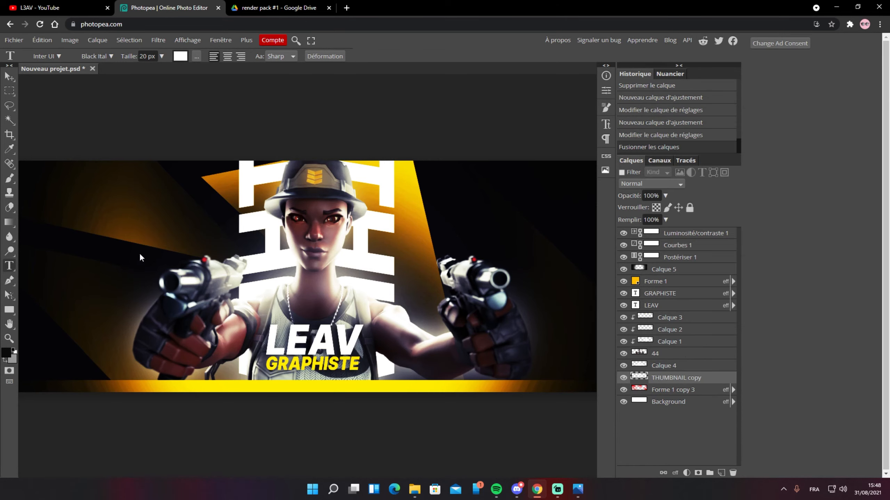
Soften both outer sides of the merged white lettering behind the character with a smaller soft eraser
{"action": "left_click", "coordinate": [9, 207]}
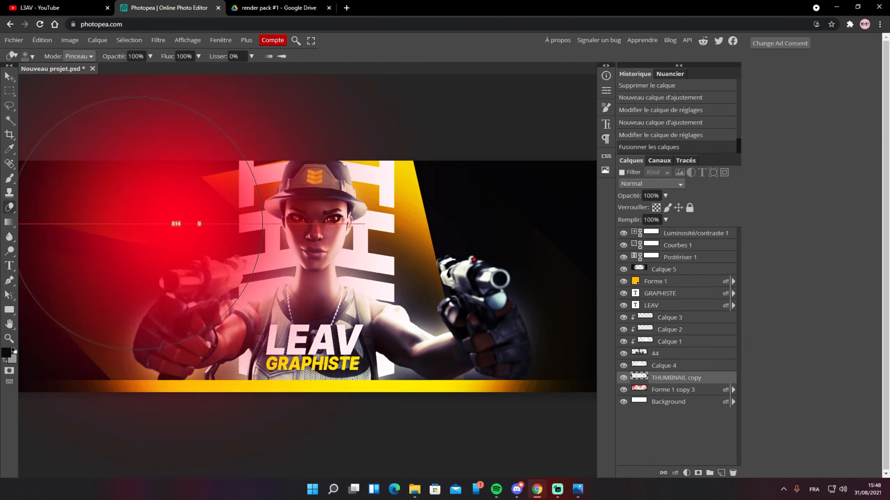
{"action": "mouse_move", "coordinate": [94, 232]}
{"action": "left_mouse_down"}
{"action": "mouse_move", "coordinate": [178, 232]}
{"action": "mouse_move", "coordinate": [135, 229]}
{"action": "mouse_move", "coordinate": [156, 228]}
{"action": "left_mouse_up"}
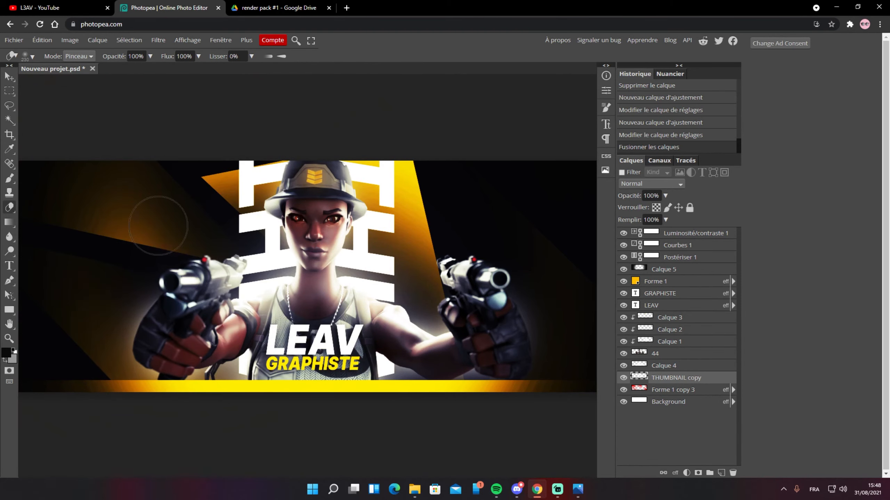
{"action": "mouse_move", "coordinate": [209, 139]}
{"action": "left_mouse_down"}
{"action": "mouse_move", "coordinate": [187, 364]}
{"action": "mouse_move", "coordinate": [220, 121]}
{"action": "mouse_move", "coordinate": [188, 312]}
{"action": "mouse_move", "coordinate": [185, 423]}
{"action": "left_mouse_up"}
{"action": "mouse_move", "coordinate": [427, 139]}
{"action": "left_mouse_down"}
{"action": "mouse_move", "coordinate": [440, 462]}
{"action": "mouse_move", "coordinate": [453, 75]}
{"action": "mouse_move", "coordinate": [439, 122]}
{"action": "mouse_move", "coordinate": [427, 407]}
{"action": "left_mouse_up"}
Create a new layer above Calque 3 and set the foreground colour to red
{"action": "scroll", "coordinate": [468, 408], "scroll_direction": "down", "scroll_amount": 1}
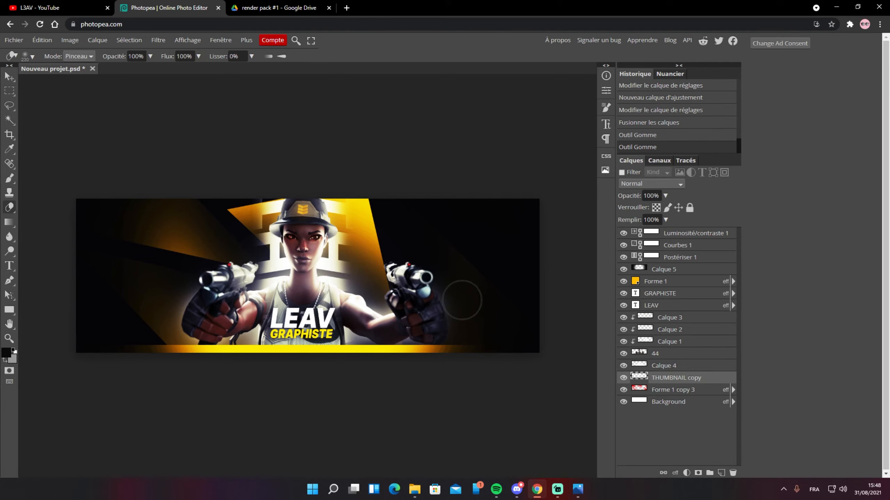
{"action": "scroll", "coordinate": [420, 219], "scroll_direction": "up", "scroll_amount": 1}
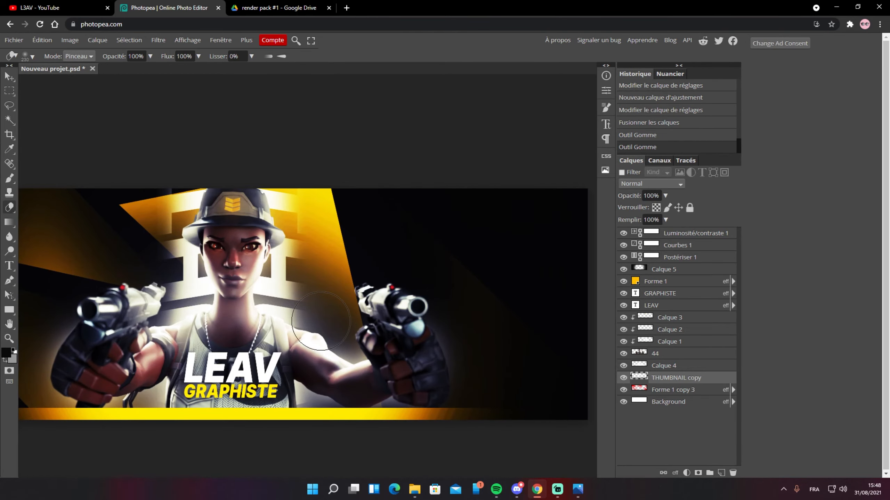
{"action": "mouse_move", "coordinate": [416, 248]}
{"action": "left_mouse_down"}
{"action": "mouse_move", "coordinate": [371, 245]}
{"action": "mouse_move", "coordinate": [419, 233]}
{"action": "mouse_move", "coordinate": [497, 182]}
{"action": "left_mouse_up"}
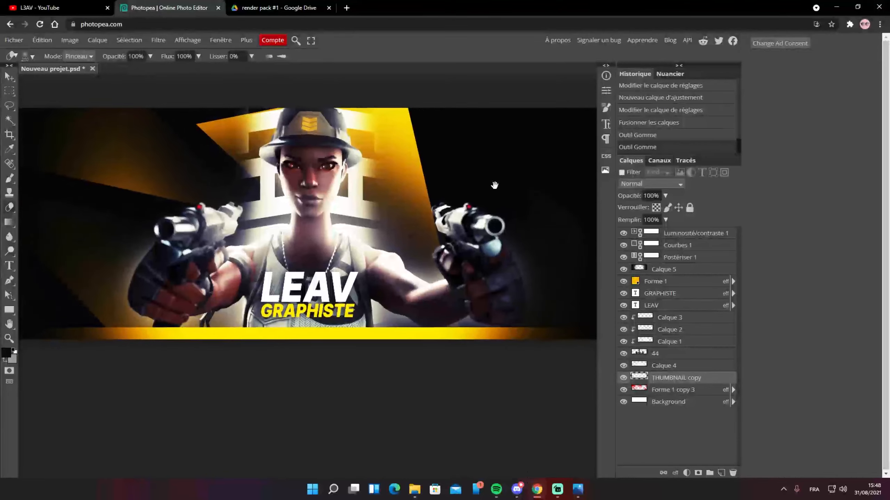
{"action": "scroll", "coordinate": [310, 222], "scroll_direction": "up", "scroll_amount": 1}
{"action": "scroll", "coordinate": [311, 221], "scroll_direction": "down", "scroll_amount": 1}
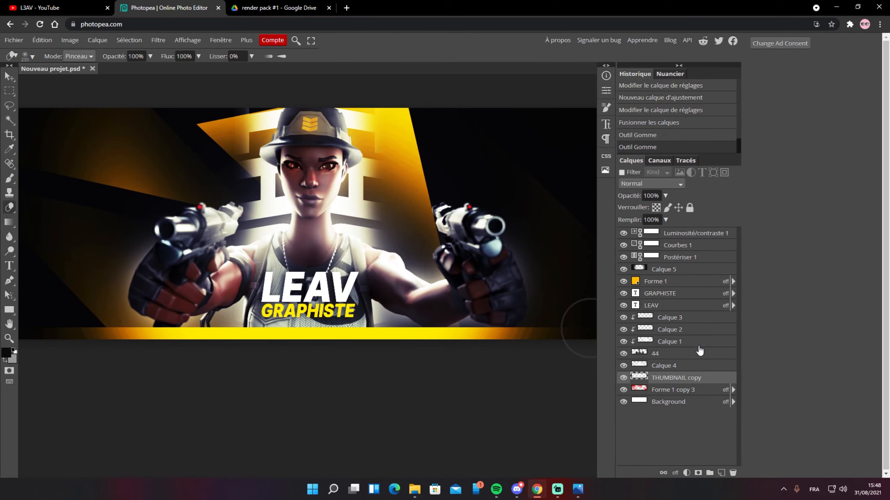
{"action": "left_click", "coordinate": [696, 318]}
{"action": "left_click", "coordinate": [721, 472]}
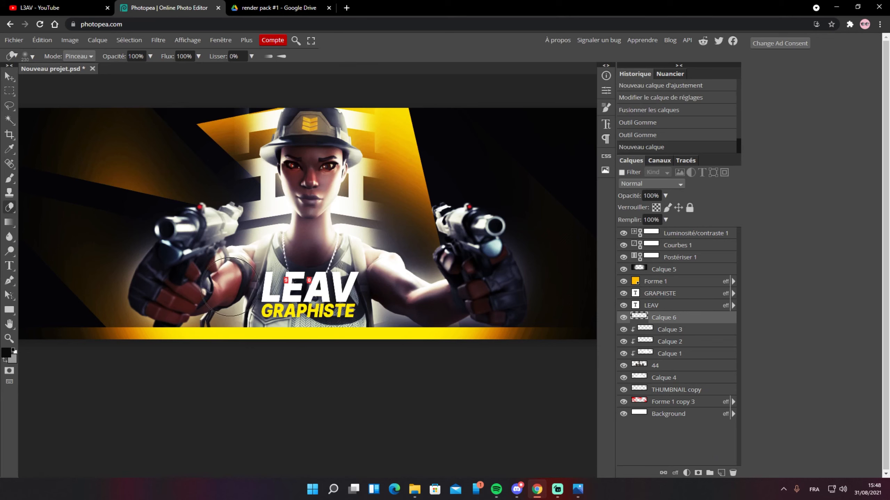
{"action": "left_click_drag", "start_coordinate": [233, 289], "coordinate": [116, 310]}
{"action": "left_click", "coordinate": [5, 355]}
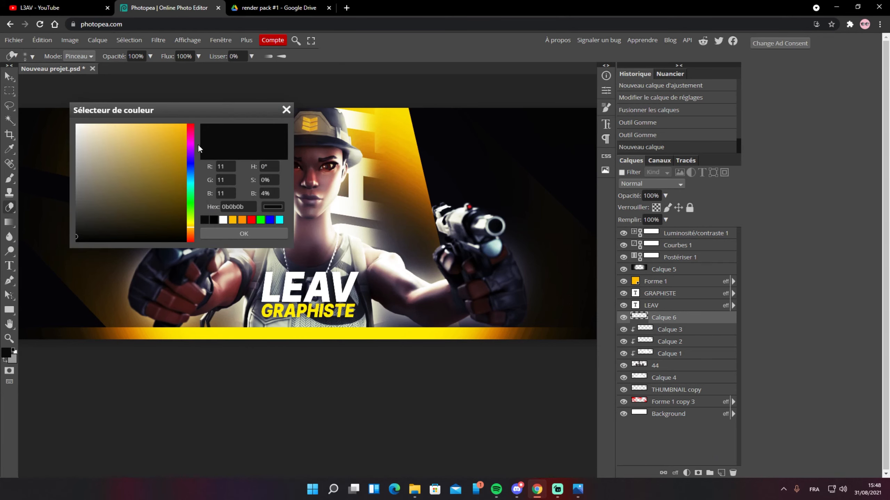
{"action": "left_click_drag", "start_coordinate": [190, 133], "coordinate": [222, 113]}
{"action": "left_click", "coordinate": [244, 233]}
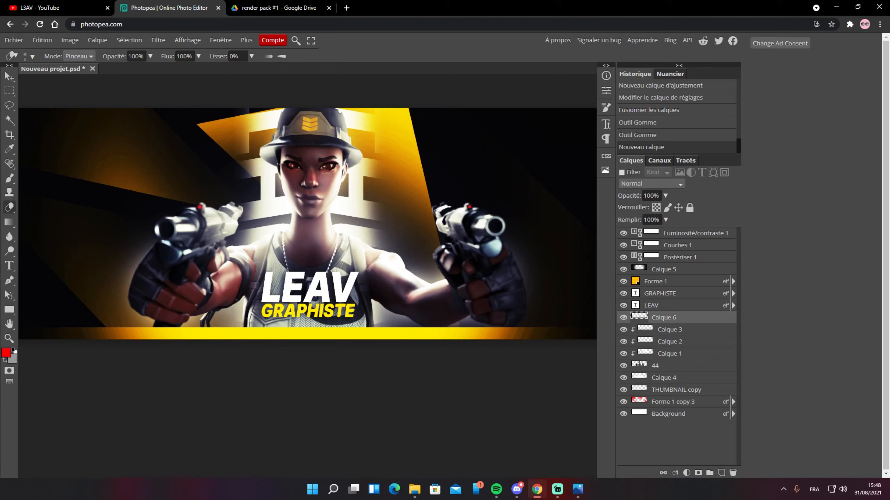
Paint small scattered red dots of varying size around the character on Calque 6 with the Brush tool
{"action": "left_click_drag", "start_coordinate": [236, 321], "coordinate": [273, 279]}
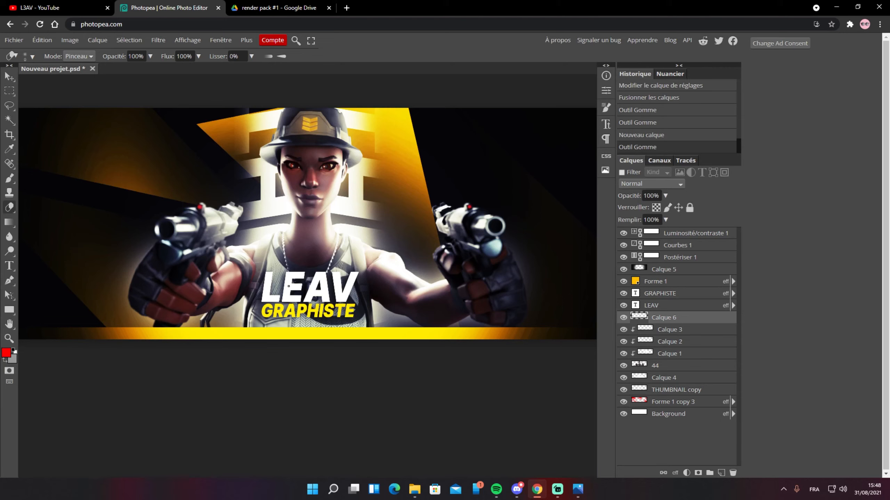
{"action": "left_click", "coordinate": [10, 178]}
{"action": "left_click_drag", "start_coordinate": [271, 282], "coordinate": [105, 283]}
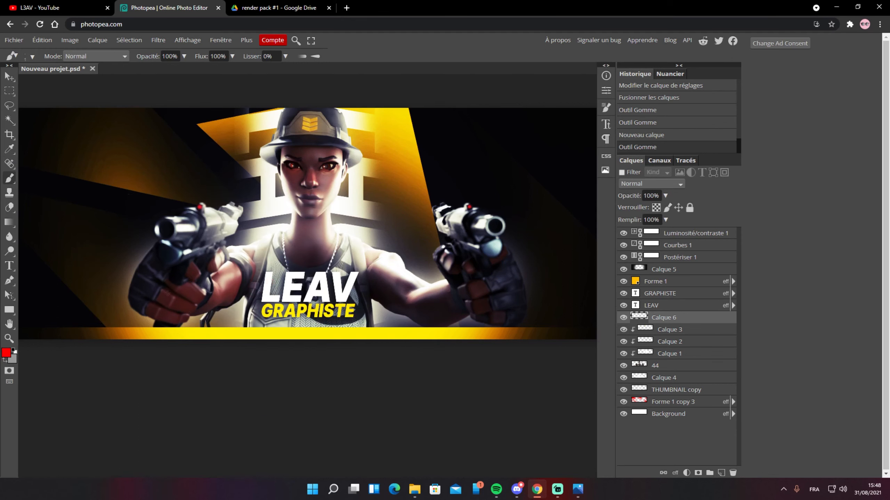
{"action": "left_click", "coordinate": [235, 316]}
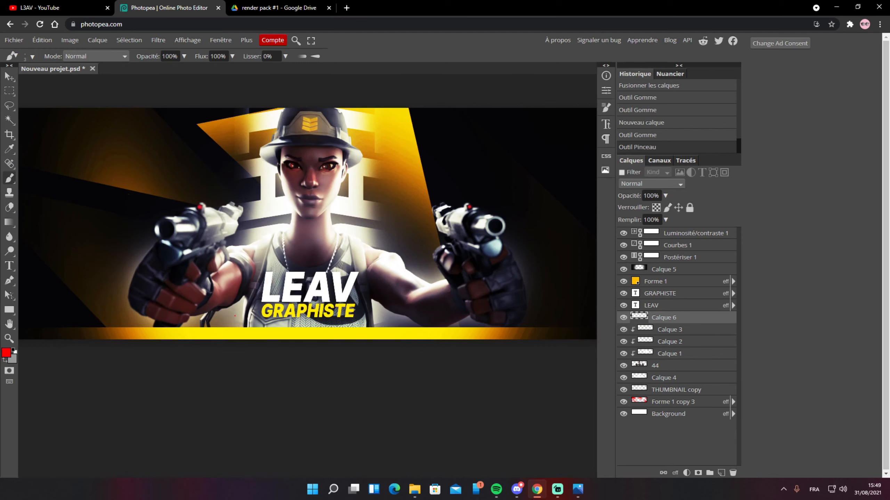
{"action": "left_click", "coordinate": [274, 264]}
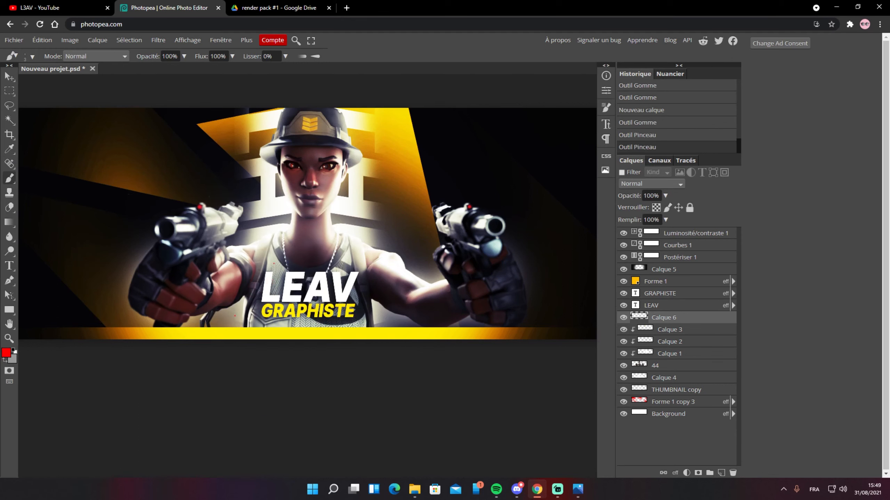
{"action": "left_click", "coordinate": [188, 191]}
{"action": "left_click", "coordinate": [218, 131]}
{"action": "left_click", "coordinate": [287, 229]}
{"action": "key", "text": "bracketright"}
Create a new layer above Calque 6 and paint soft red glows over the dots beside the face and on the left pistol
{"action": "left_click", "coordinate": [720, 473]}
{"action": "left_click_drag", "start_coordinate": [261, 216], "coordinate": [294, 212]}
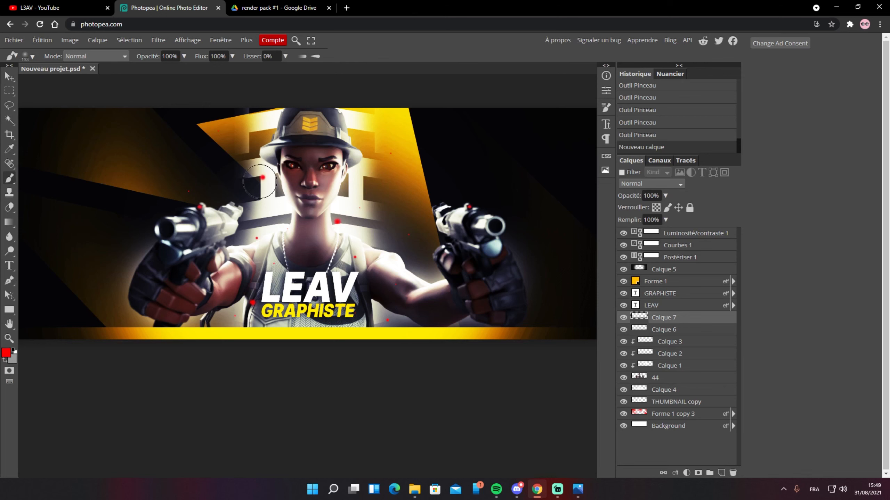
{"action": "right_click", "coordinate": [251, 198]}
{"action": "left_click", "coordinate": [453, 80]}
{"action": "left_click", "coordinate": [258, 182]}
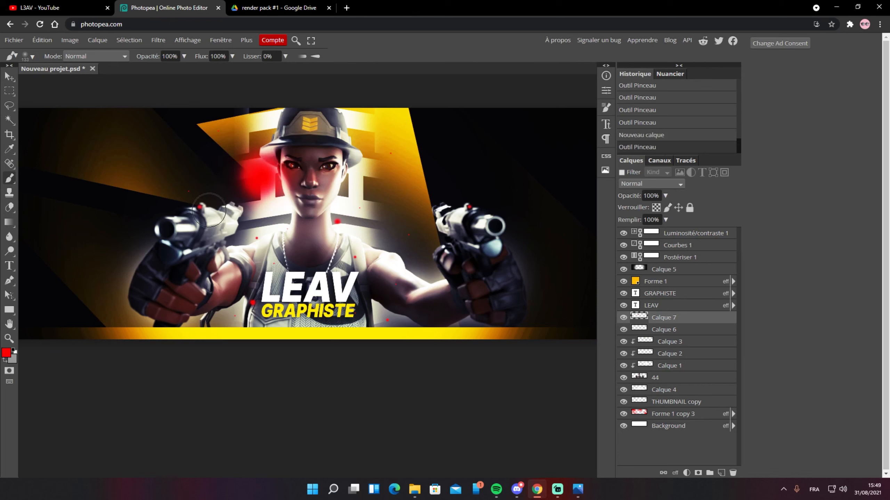
{"action": "left_click_drag", "start_coordinate": [213, 209], "coordinate": [194, 209]}
{"action": "left_click", "coordinate": [199, 207]}
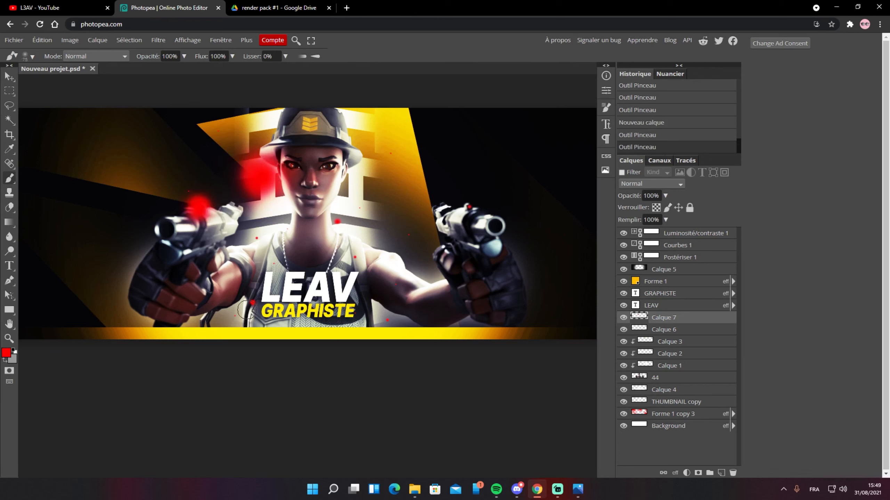
Paint smaller soft red glows of varying size over the dots by the lettering, neck, shoulder and forearm on Calque 7
{"action": "left_click_drag", "start_coordinate": [250, 308], "coordinate": [258, 308]}
{"action": "left_click", "coordinate": [249, 303]}
{"action": "left_click_drag", "start_coordinate": [339, 217], "coordinate": [332, 218]}
{"action": "left_click", "coordinate": [340, 222]}
{"action": "left_click_drag", "start_coordinate": [358, 262], "coordinate": [351, 260]}
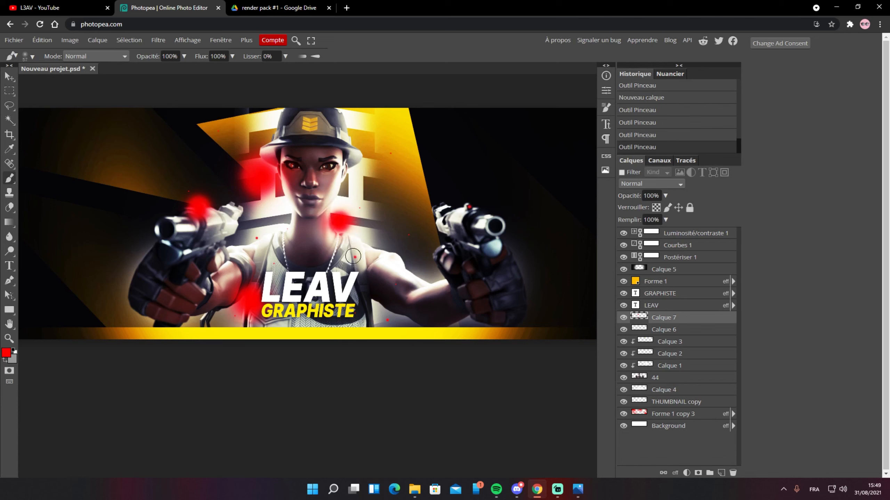
{"action": "left_click", "coordinate": [355, 257]}
{"action": "left_click_drag", "start_coordinate": [396, 318], "coordinate": [388, 320]}
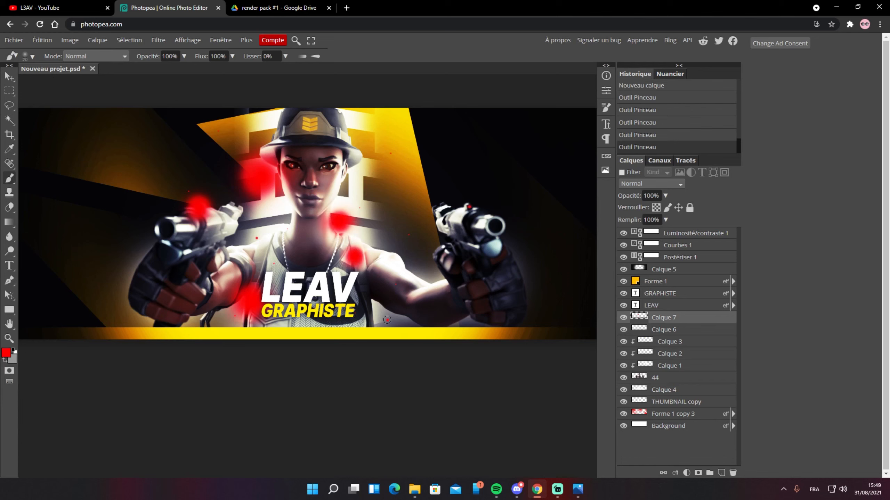
{"action": "left_click", "coordinate": [387, 319]}
{"action": "left_click_drag", "start_coordinate": [399, 284], "coordinate": [397, 285]}
Apply a yellow-orange colour overlay in Normal mode at 100% opacity to Calque 7
{"action": "double_click", "coordinate": [706, 320]}
{"action": "left_click", "coordinate": [437, 206]}
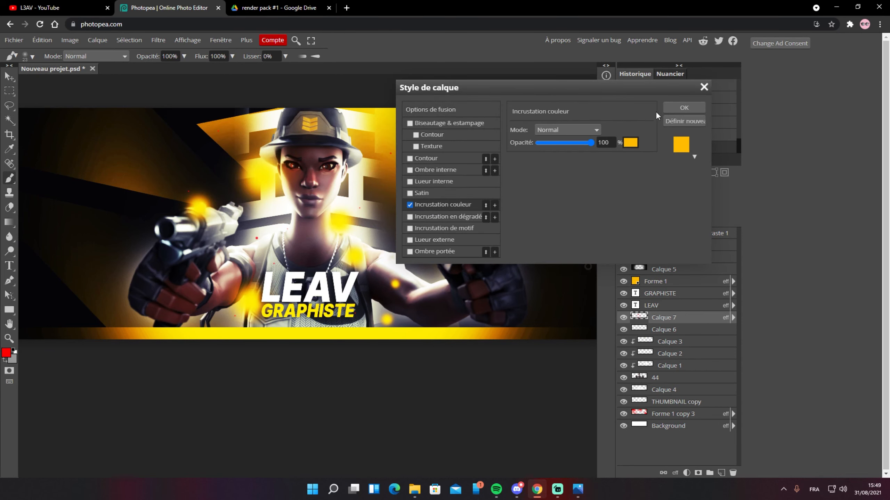
{"action": "left_click", "coordinate": [683, 107]}
Set Calque 7's blend mode to Lumière crue and its opacity to 15%
{"action": "left_click", "coordinate": [659, 183]}
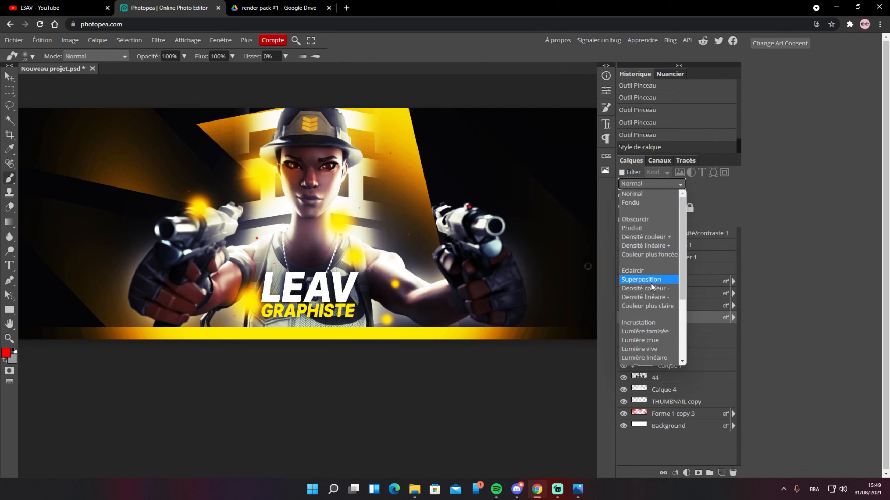
{"action": "left_click", "coordinate": [654, 326]}
{"action": "left_click", "coordinate": [666, 196]}
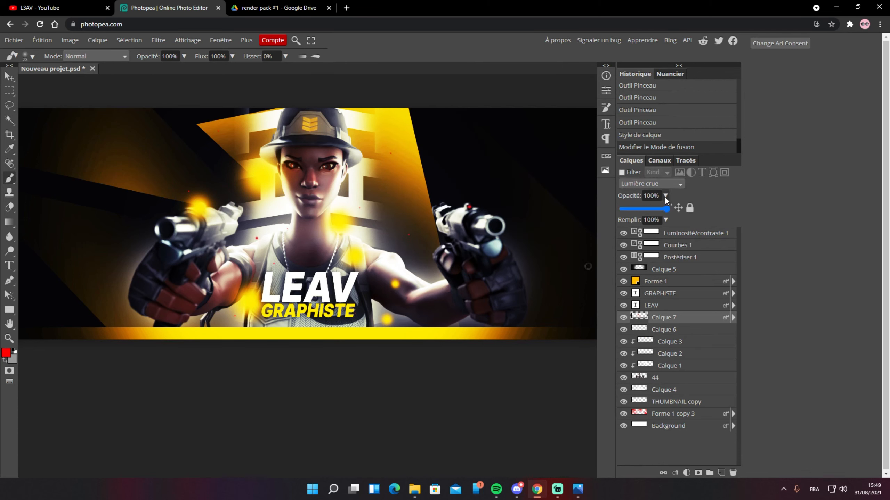
{"action": "left_click_drag", "start_coordinate": [668, 209], "coordinate": [636, 210]}
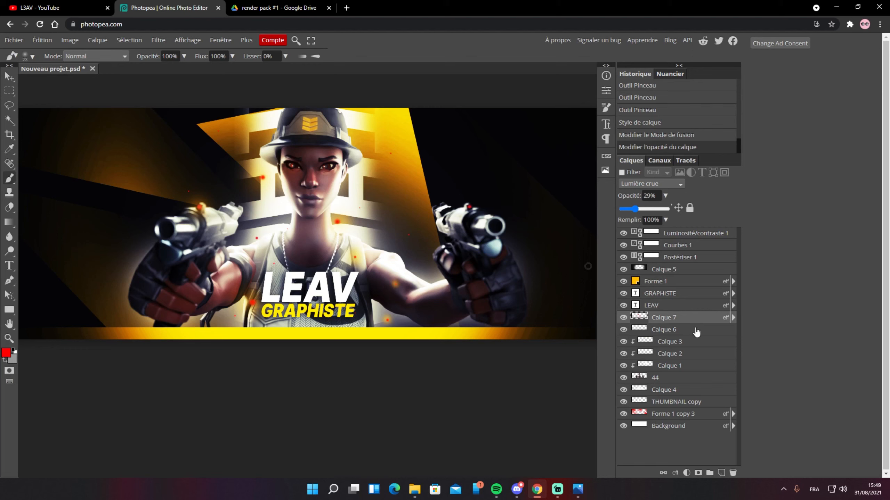
{"action": "left_click", "coordinate": [666, 196]}
{"action": "left_click", "coordinate": [666, 195]}
{"action": "left_click_drag", "start_coordinate": [634, 209], "coordinate": [630, 210]}
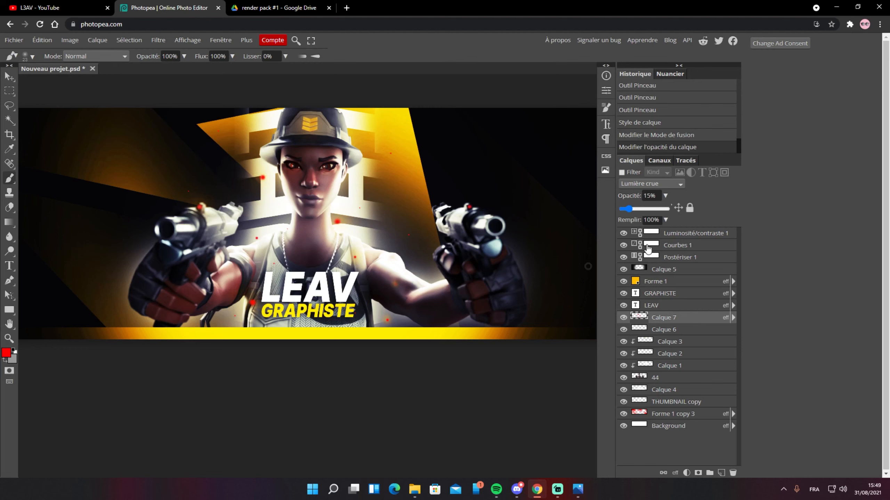
Apply the same yellow-orange colour overlay to the small dots on Calque 6
{"action": "left_click", "coordinate": [686, 331]}
{"action": "double_click", "coordinate": [687, 331]}
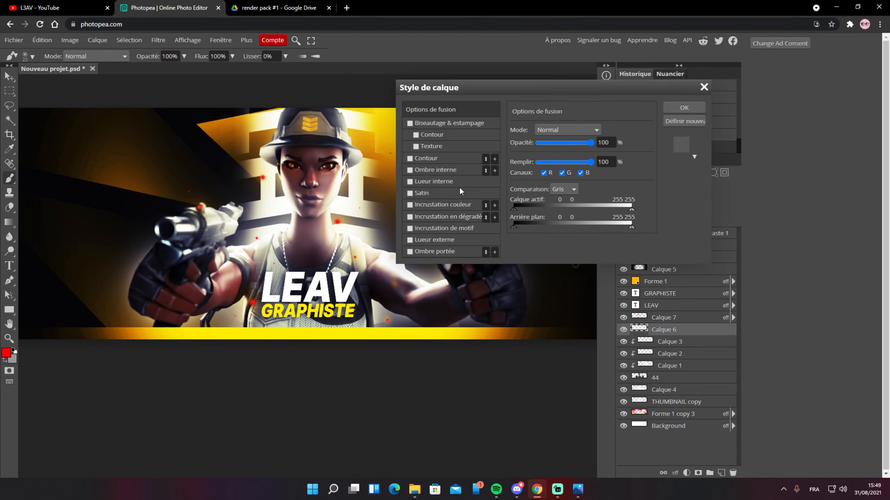
{"action": "left_click", "coordinate": [440, 207]}
{"action": "left_click", "coordinate": [684, 109]}
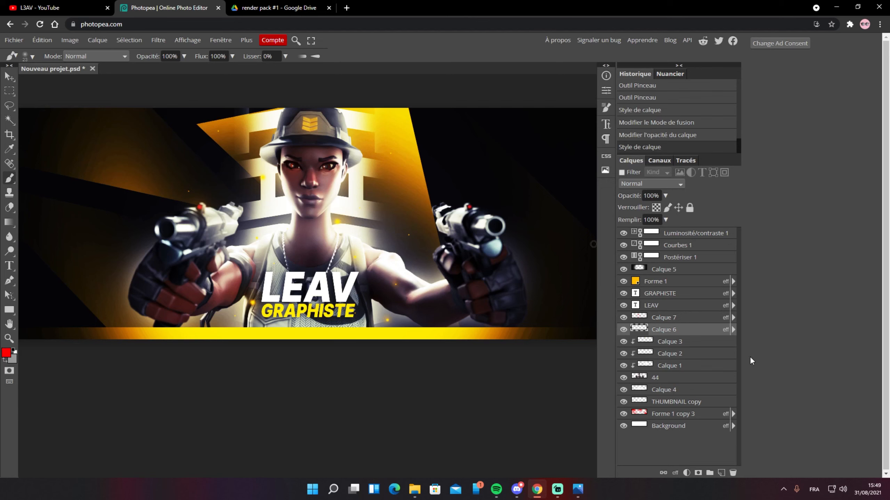
{"action": "left_click", "coordinate": [692, 378]}
{"action": "scroll", "coordinate": [437, 257], "scroll_direction": "down", "scroll_amount": 2}
{"action": "scroll", "coordinate": [437, 257], "scroll_direction": "up", "scroll_amount": 1}
{"action": "scroll", "coordinate": [436, 257], "scroll_direction": "up", "scroll_amount": 1}
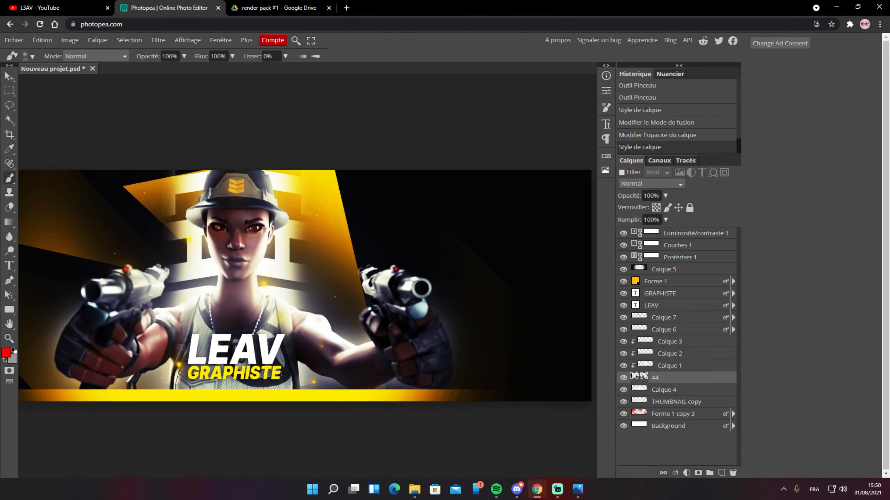
{"action": "scroll", "coordinate": [436, 258], "scroll_direction": "down", "scroll_amount": 1}
{"action": "left_click_drag", "start_coordinate": [468, 292], "coordinate": [482, 269]}
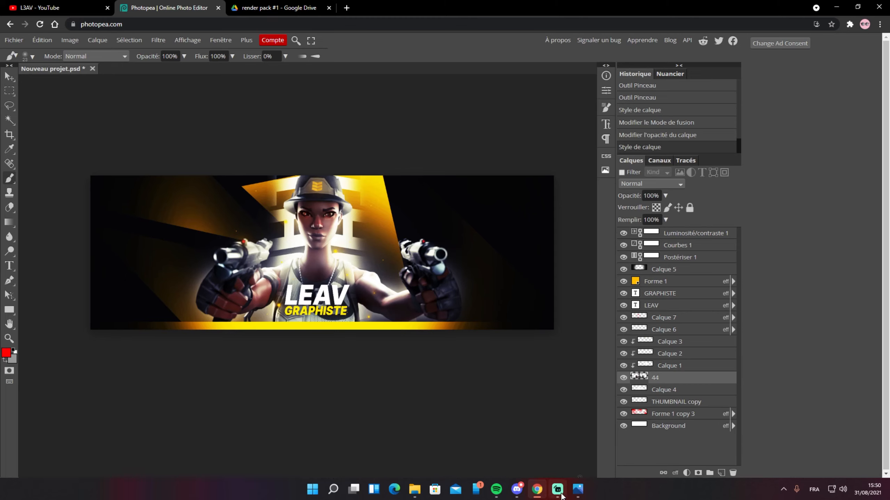
{"action": "left_click", "coordinate": [559, 494]}
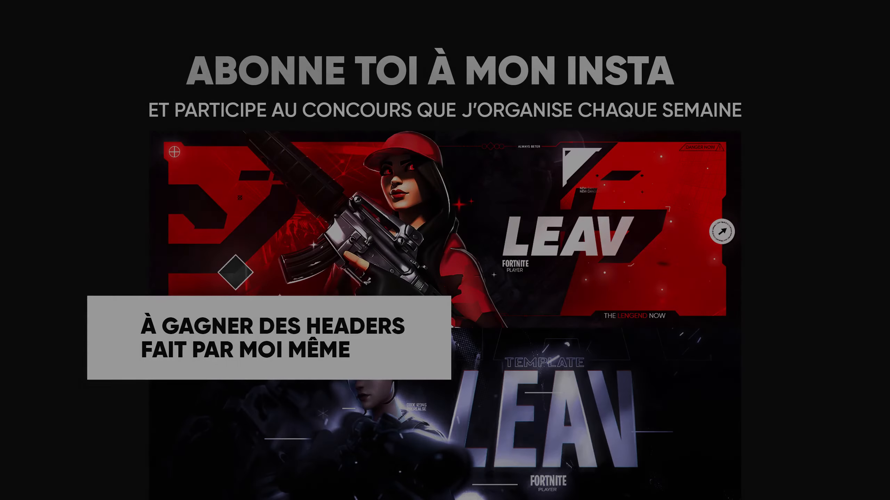